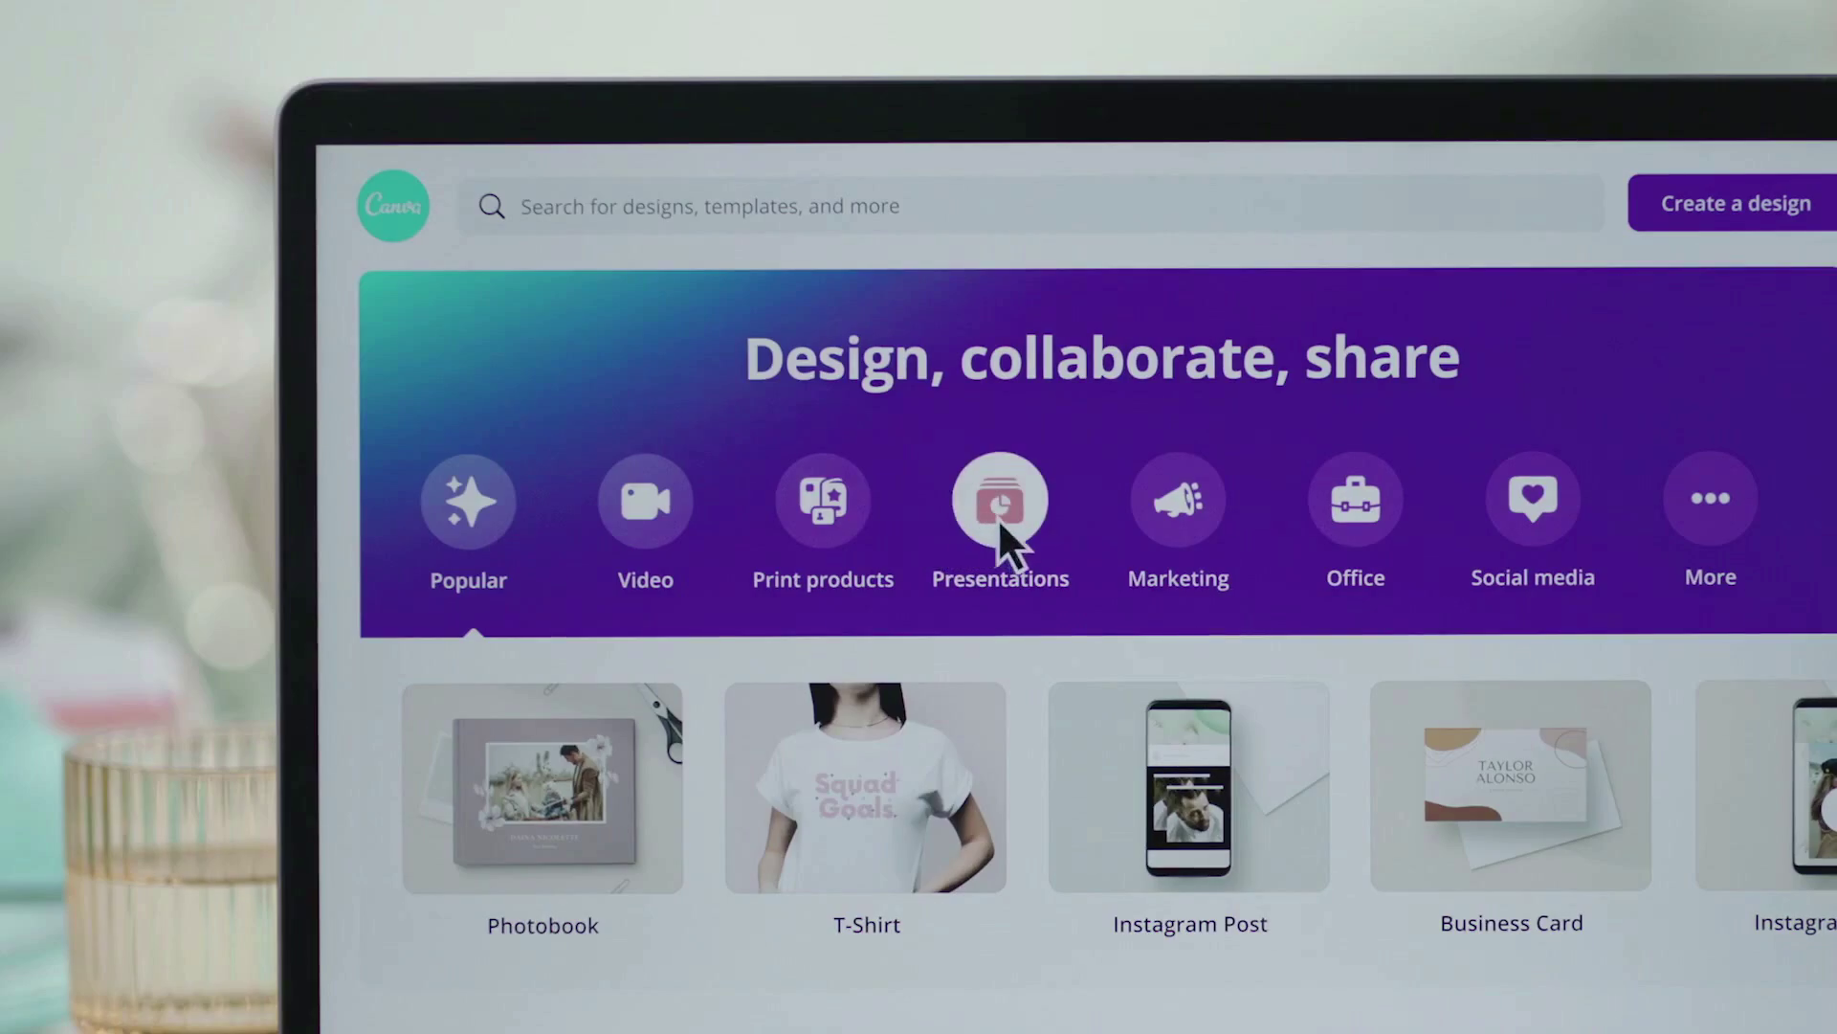
pyautogui.click(997, 517)
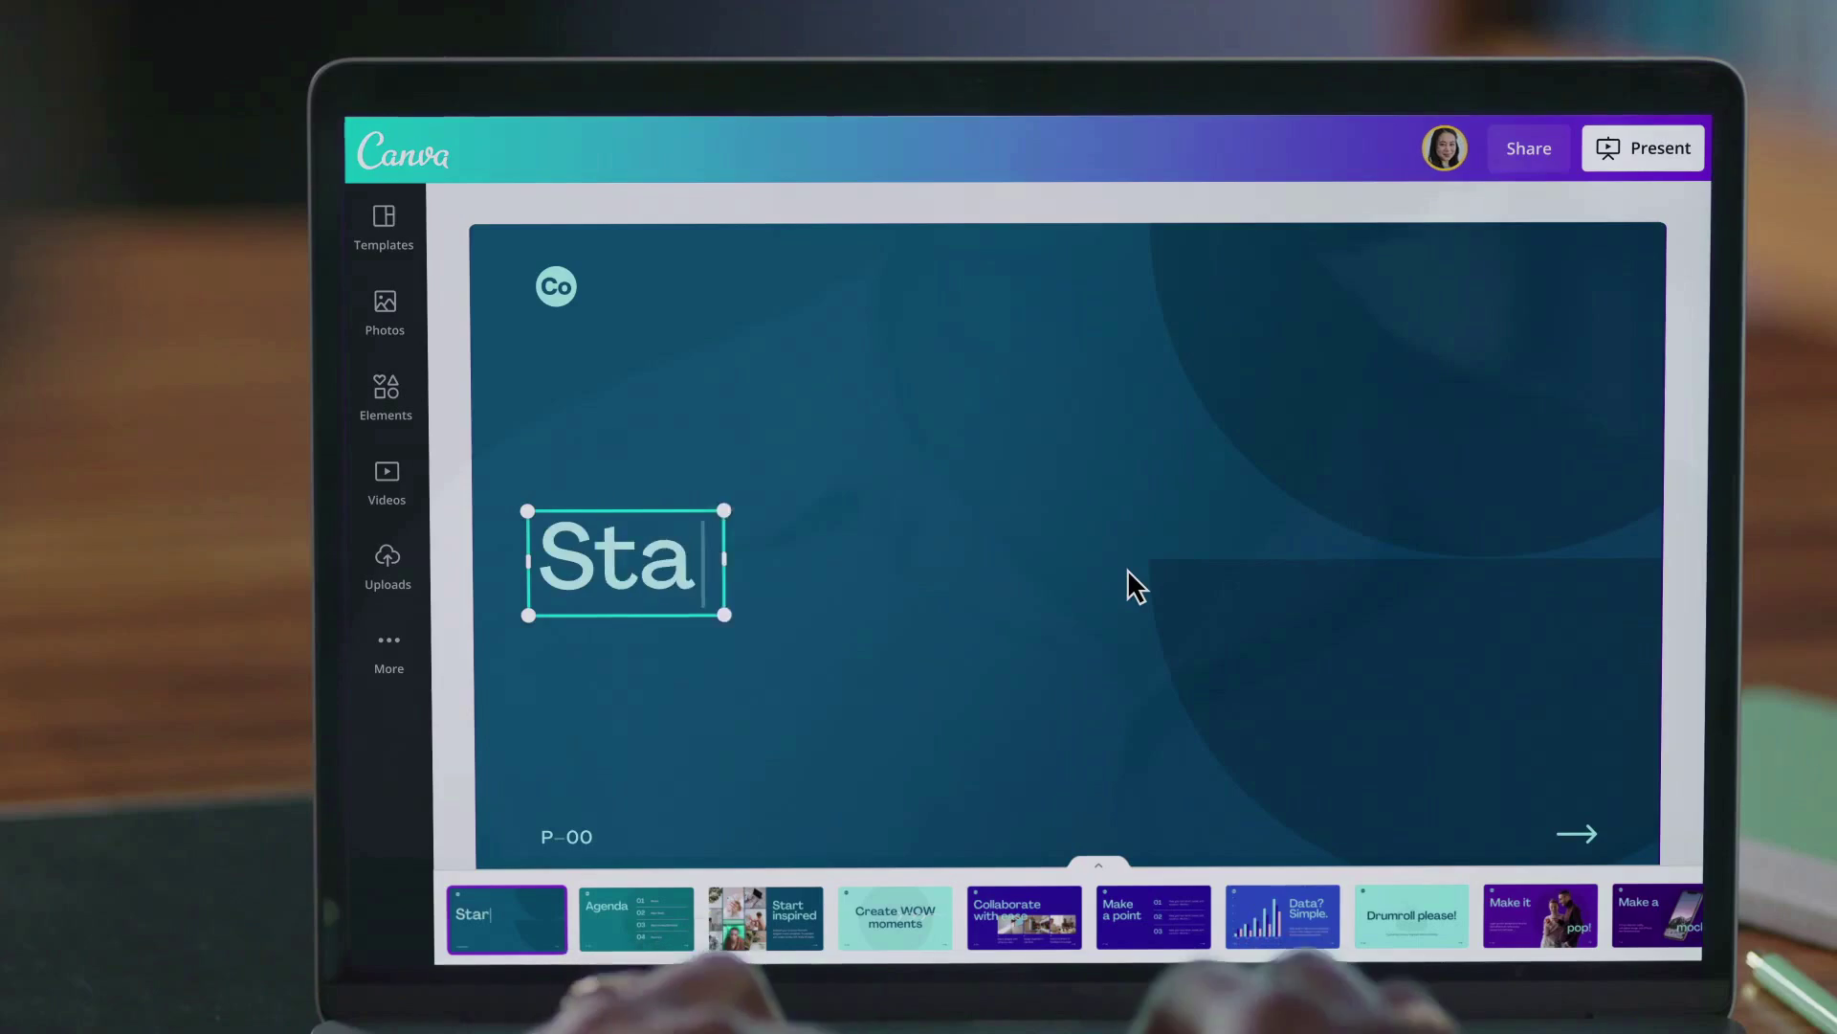
pyautogui.write('rt inspired')
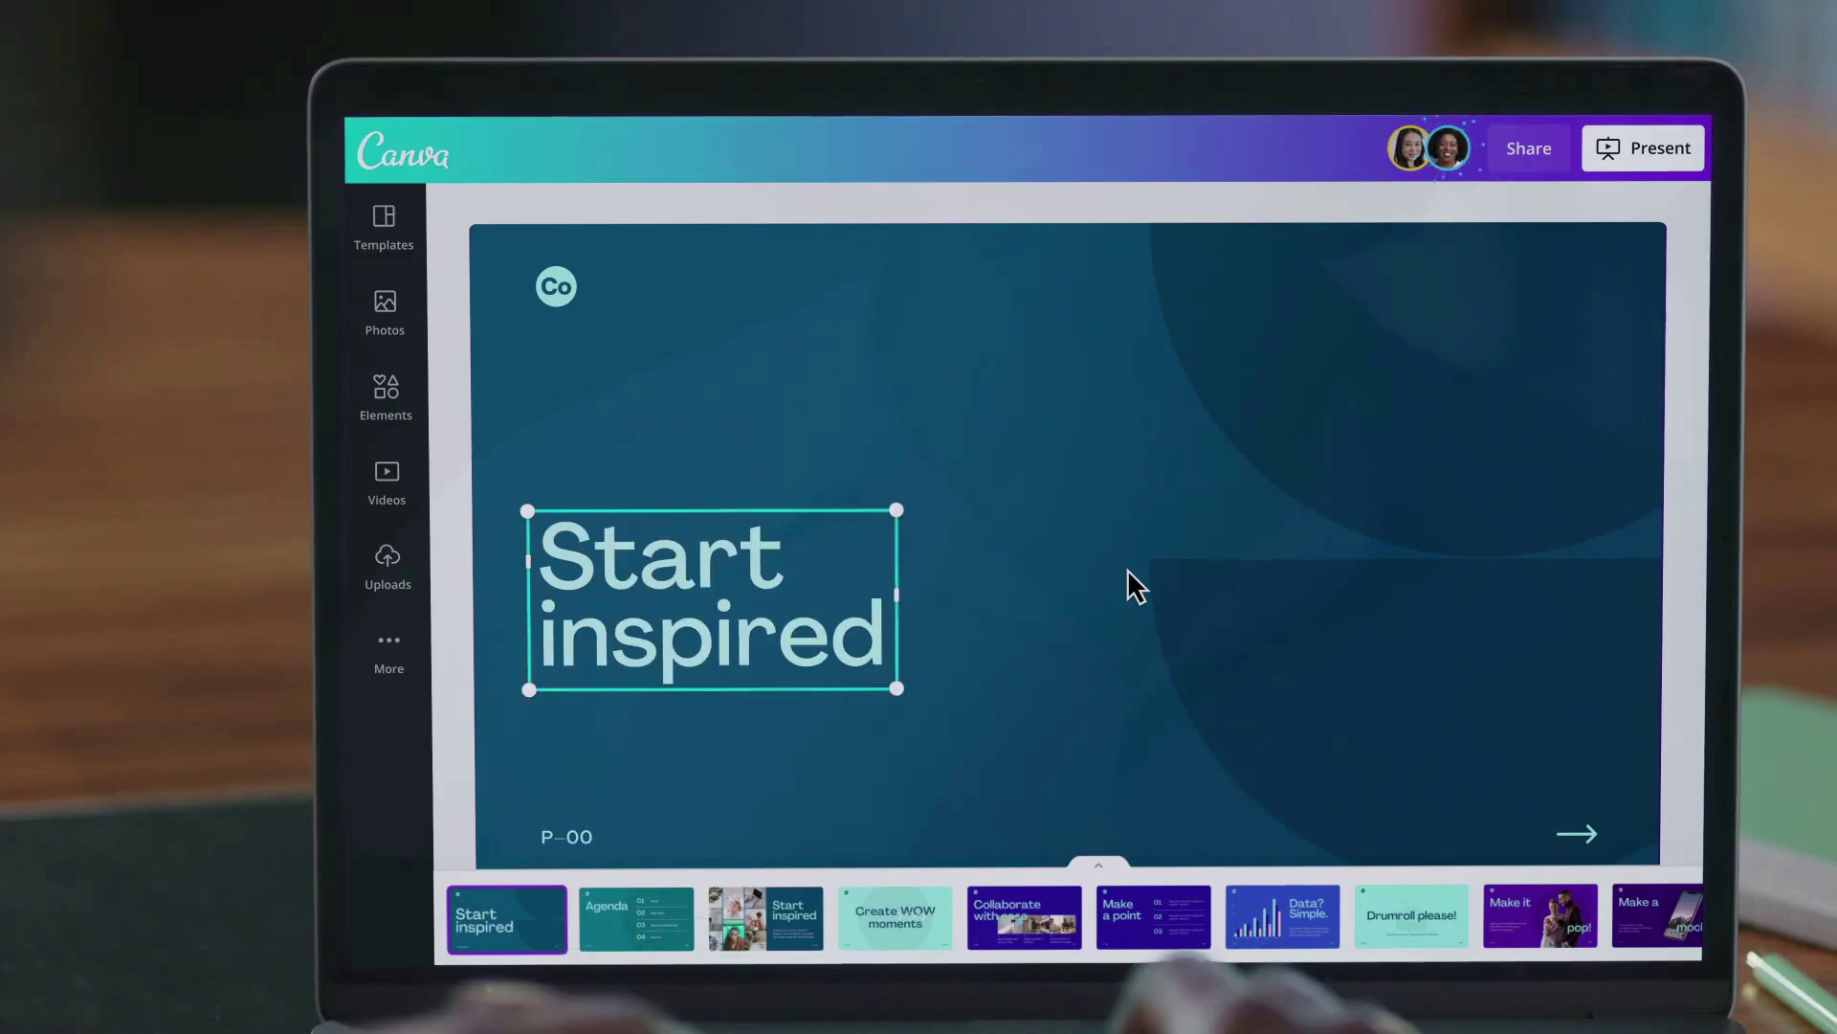
pyautogui.moveTo(897, 510); pyautogui.dragTo(1042, 466)
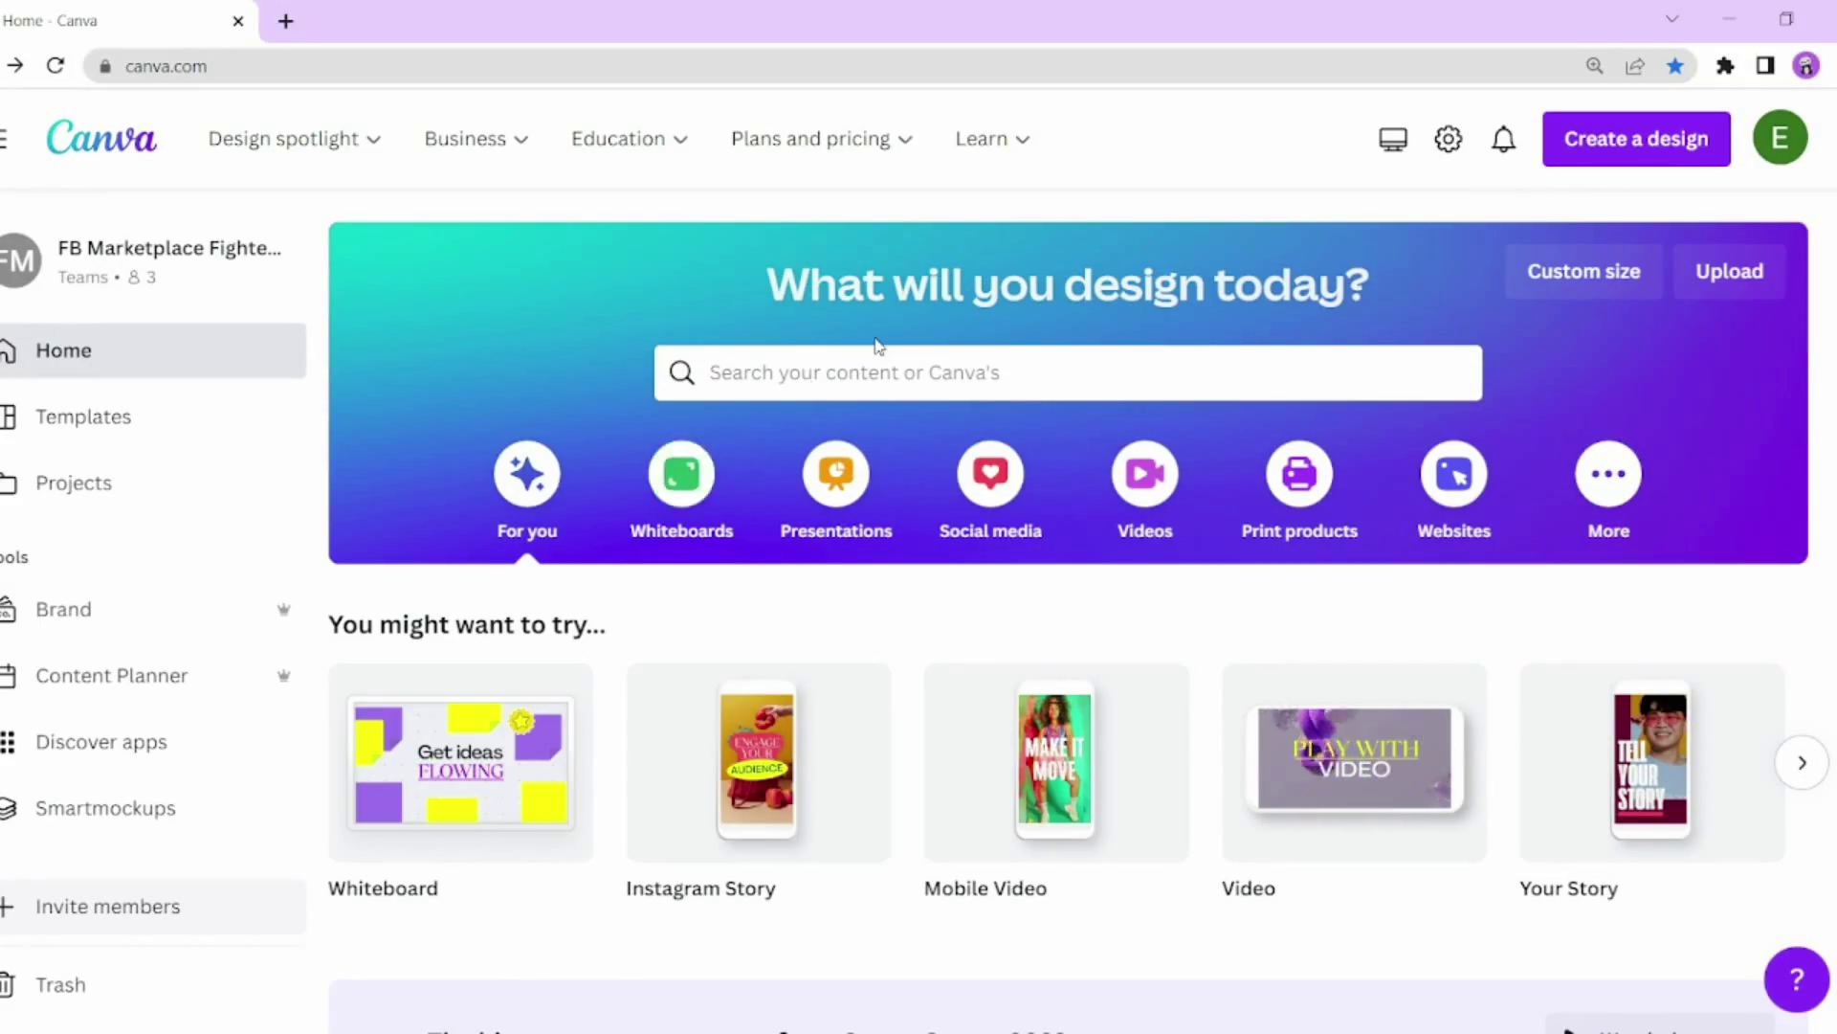
# Step: Search the template library for "quiz"
pyautogui.click(878, 374)
pyautogui.write('quiz')
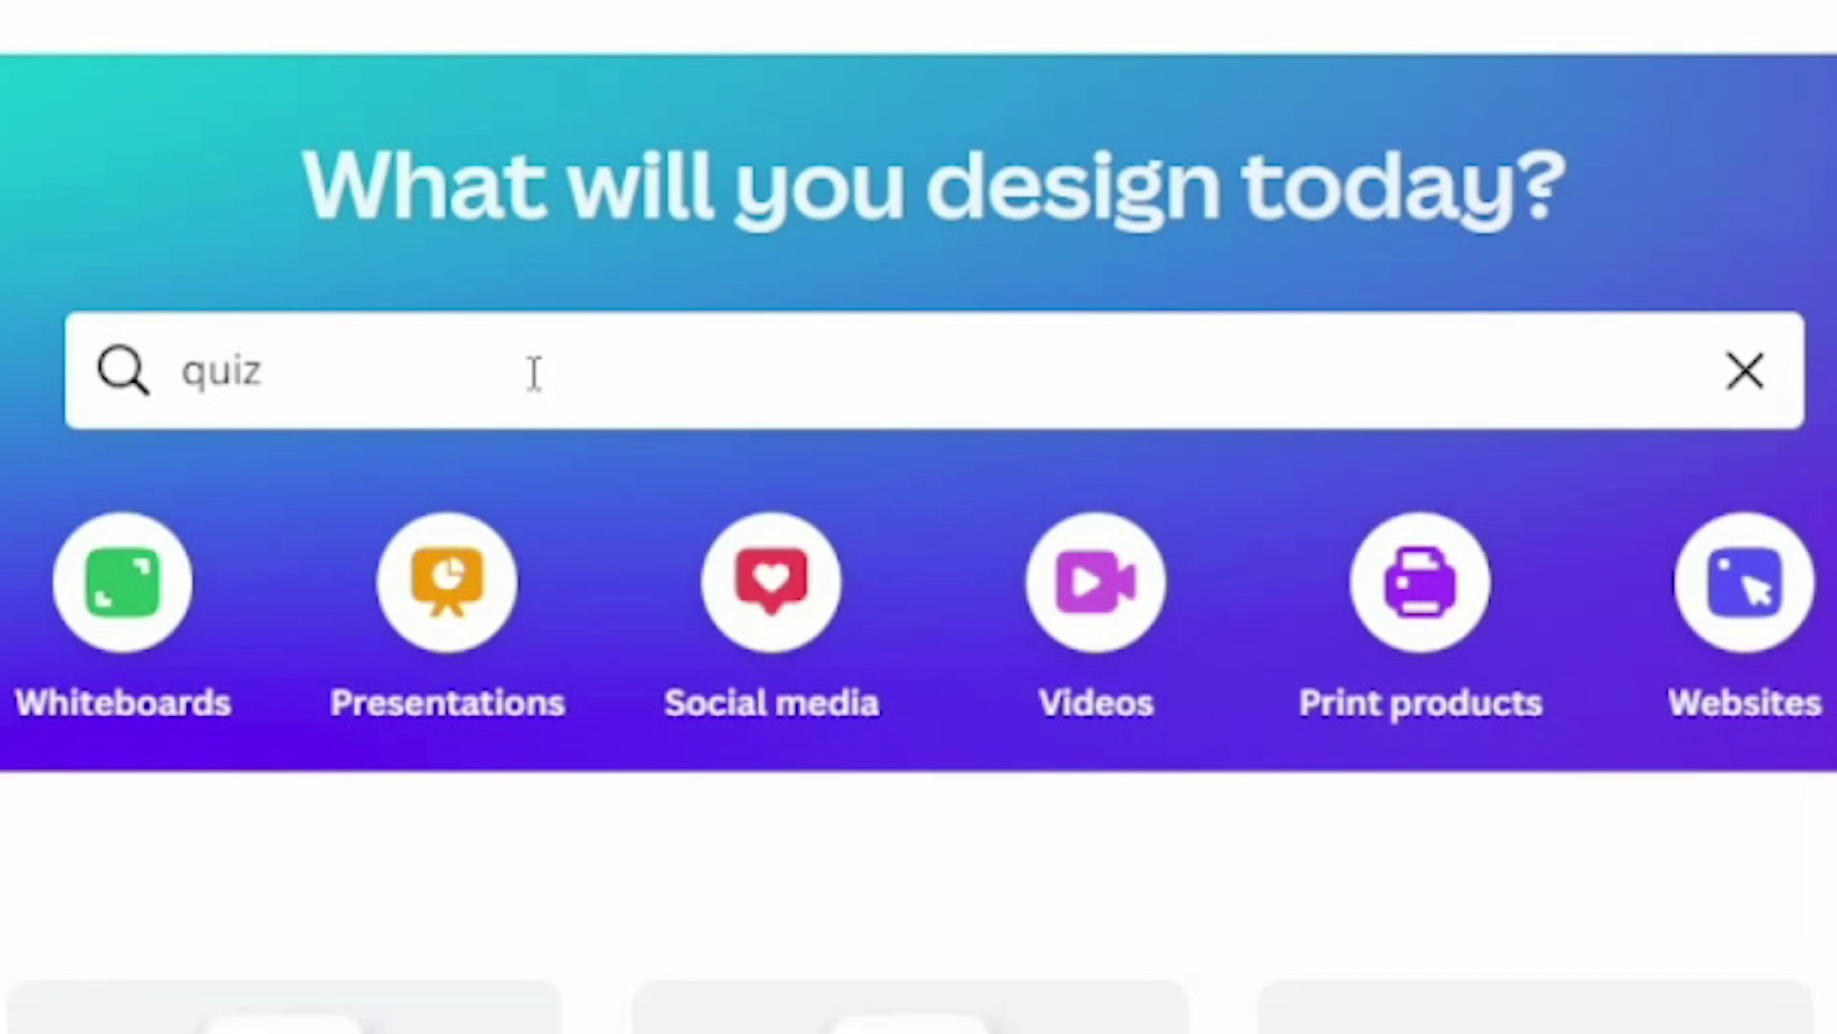
pyautogui.press('Return')
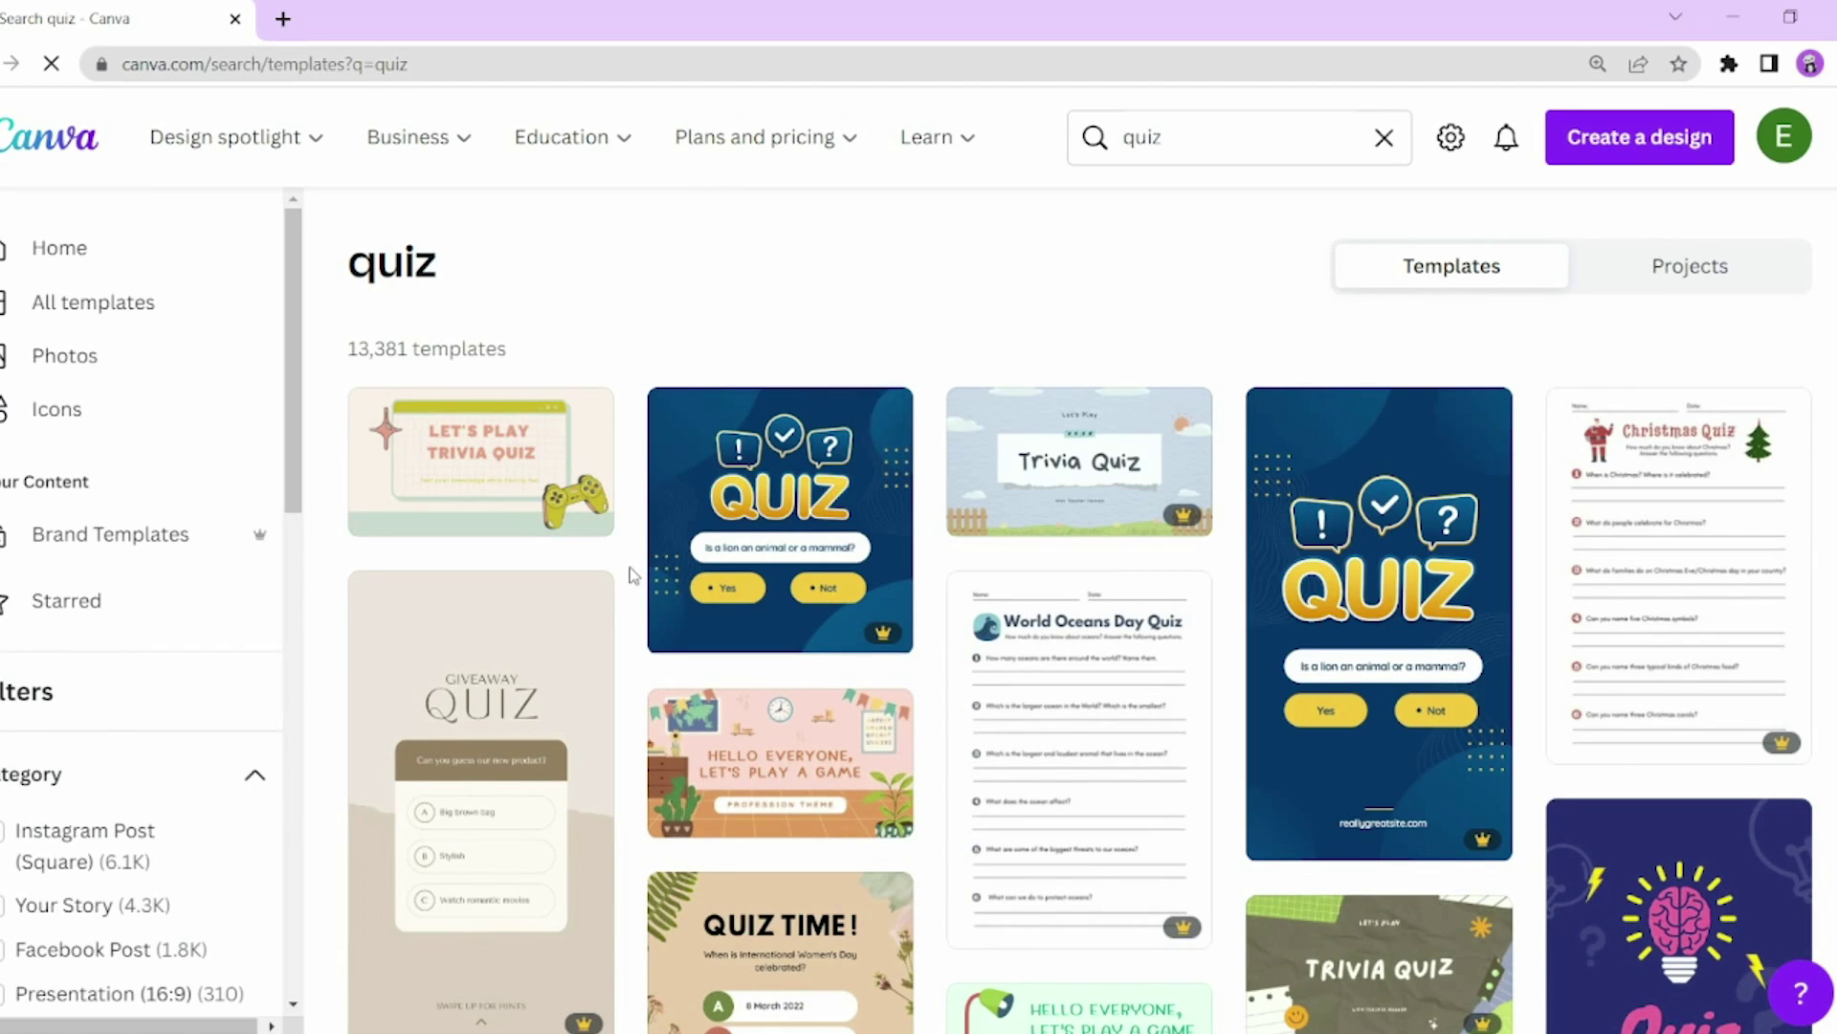
# Step: Look through the quiz template results for suitable question-and-answer designs
pyautogui.scroll(-3, 632, 574)
pyautogui.scroll(-1, 584, 552)
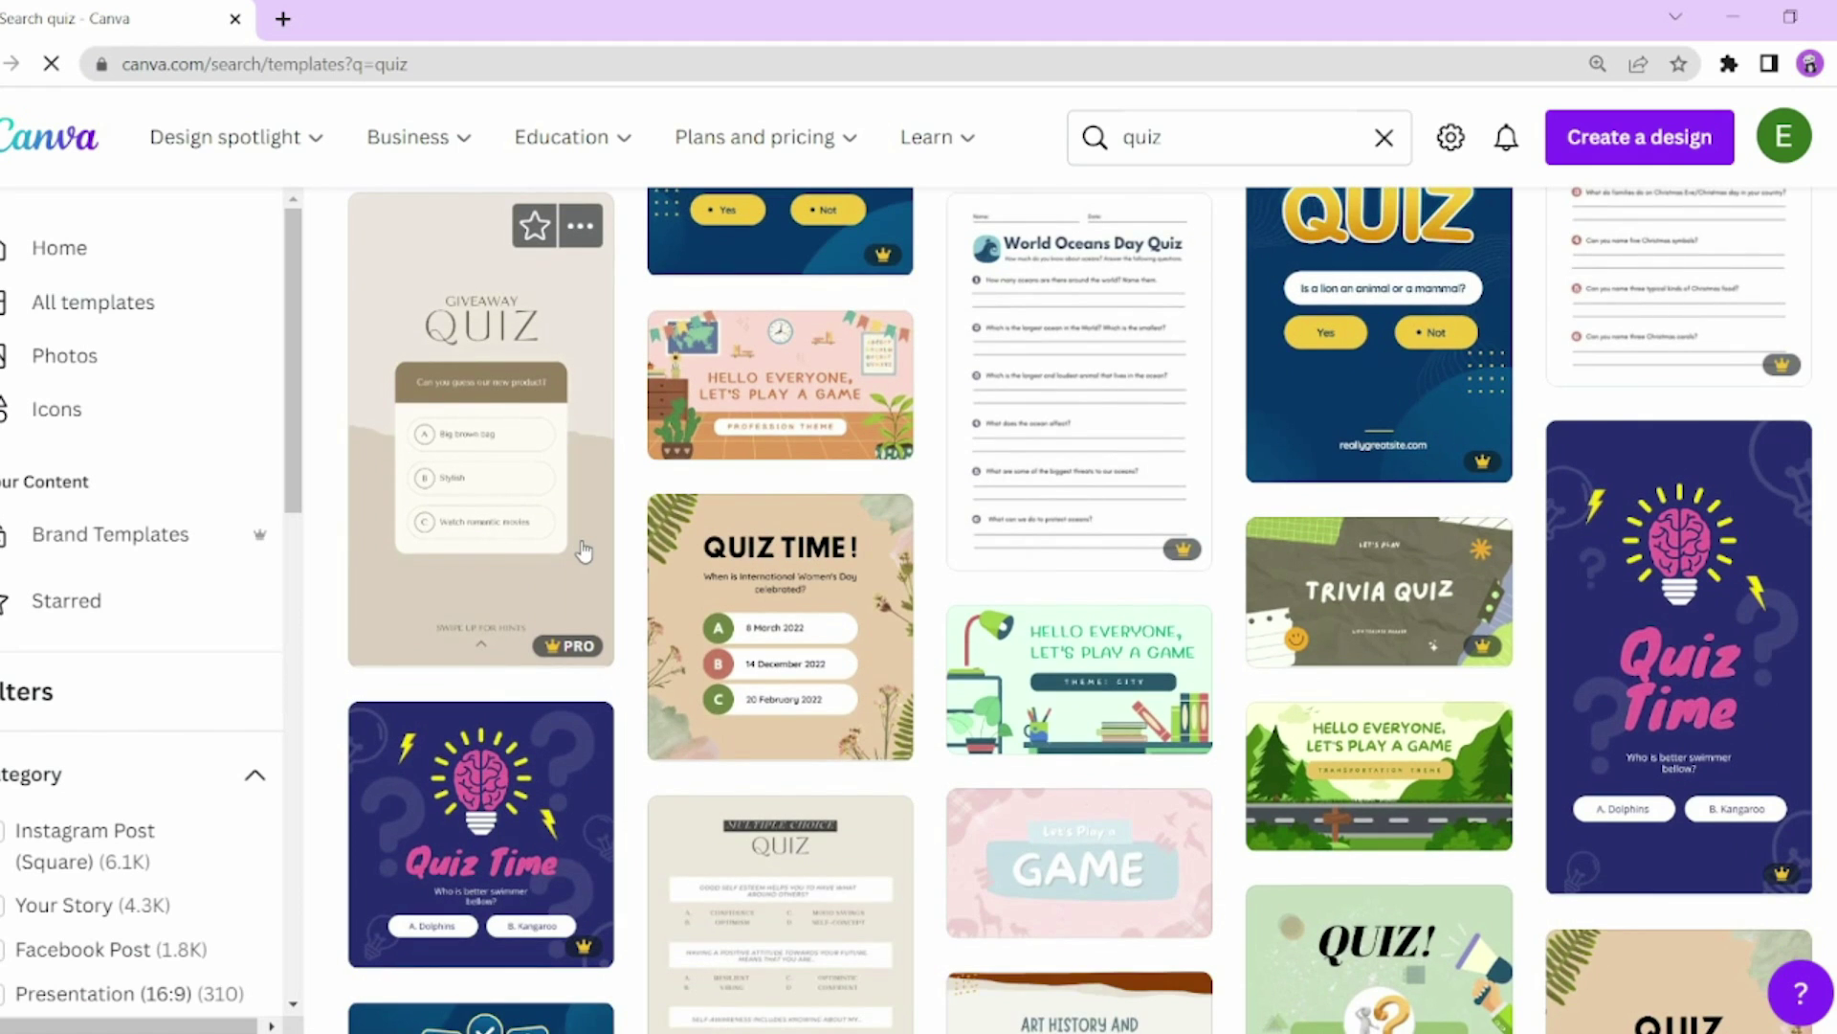
pyautogui.scroll(3, 584, 551)
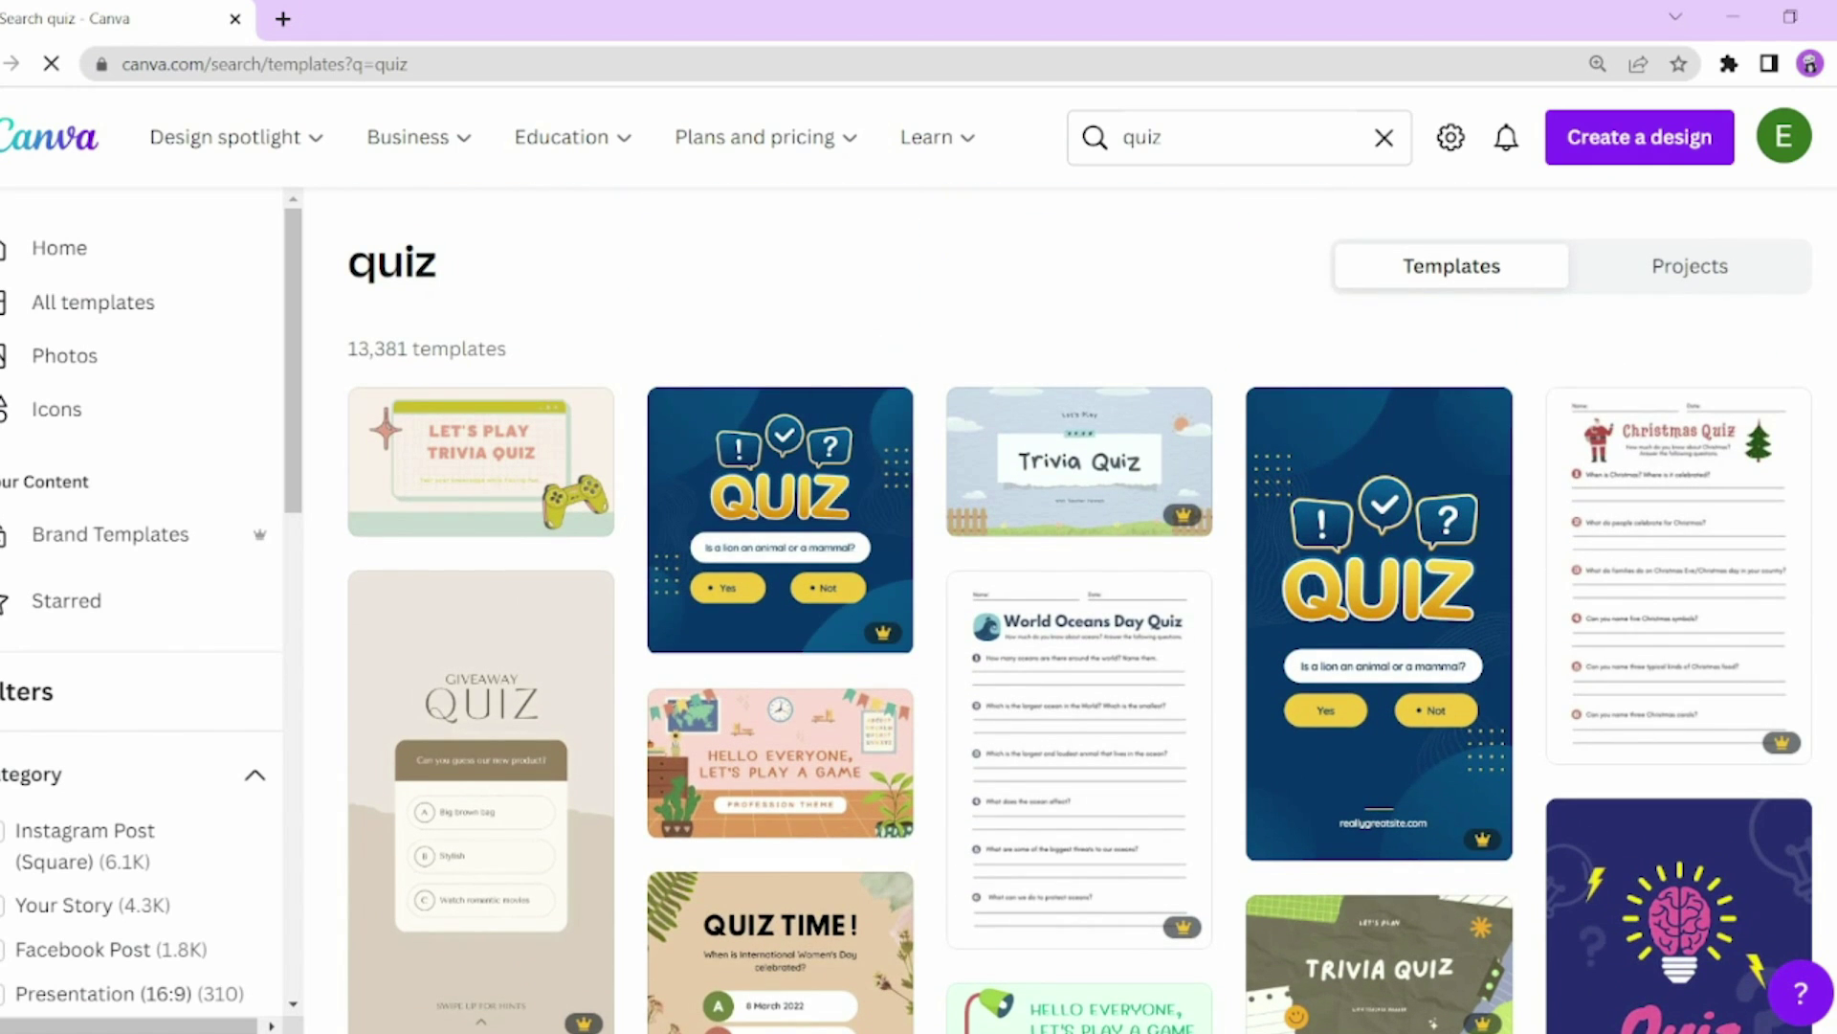
pyautogui.scroll(-6, 1081, 613)
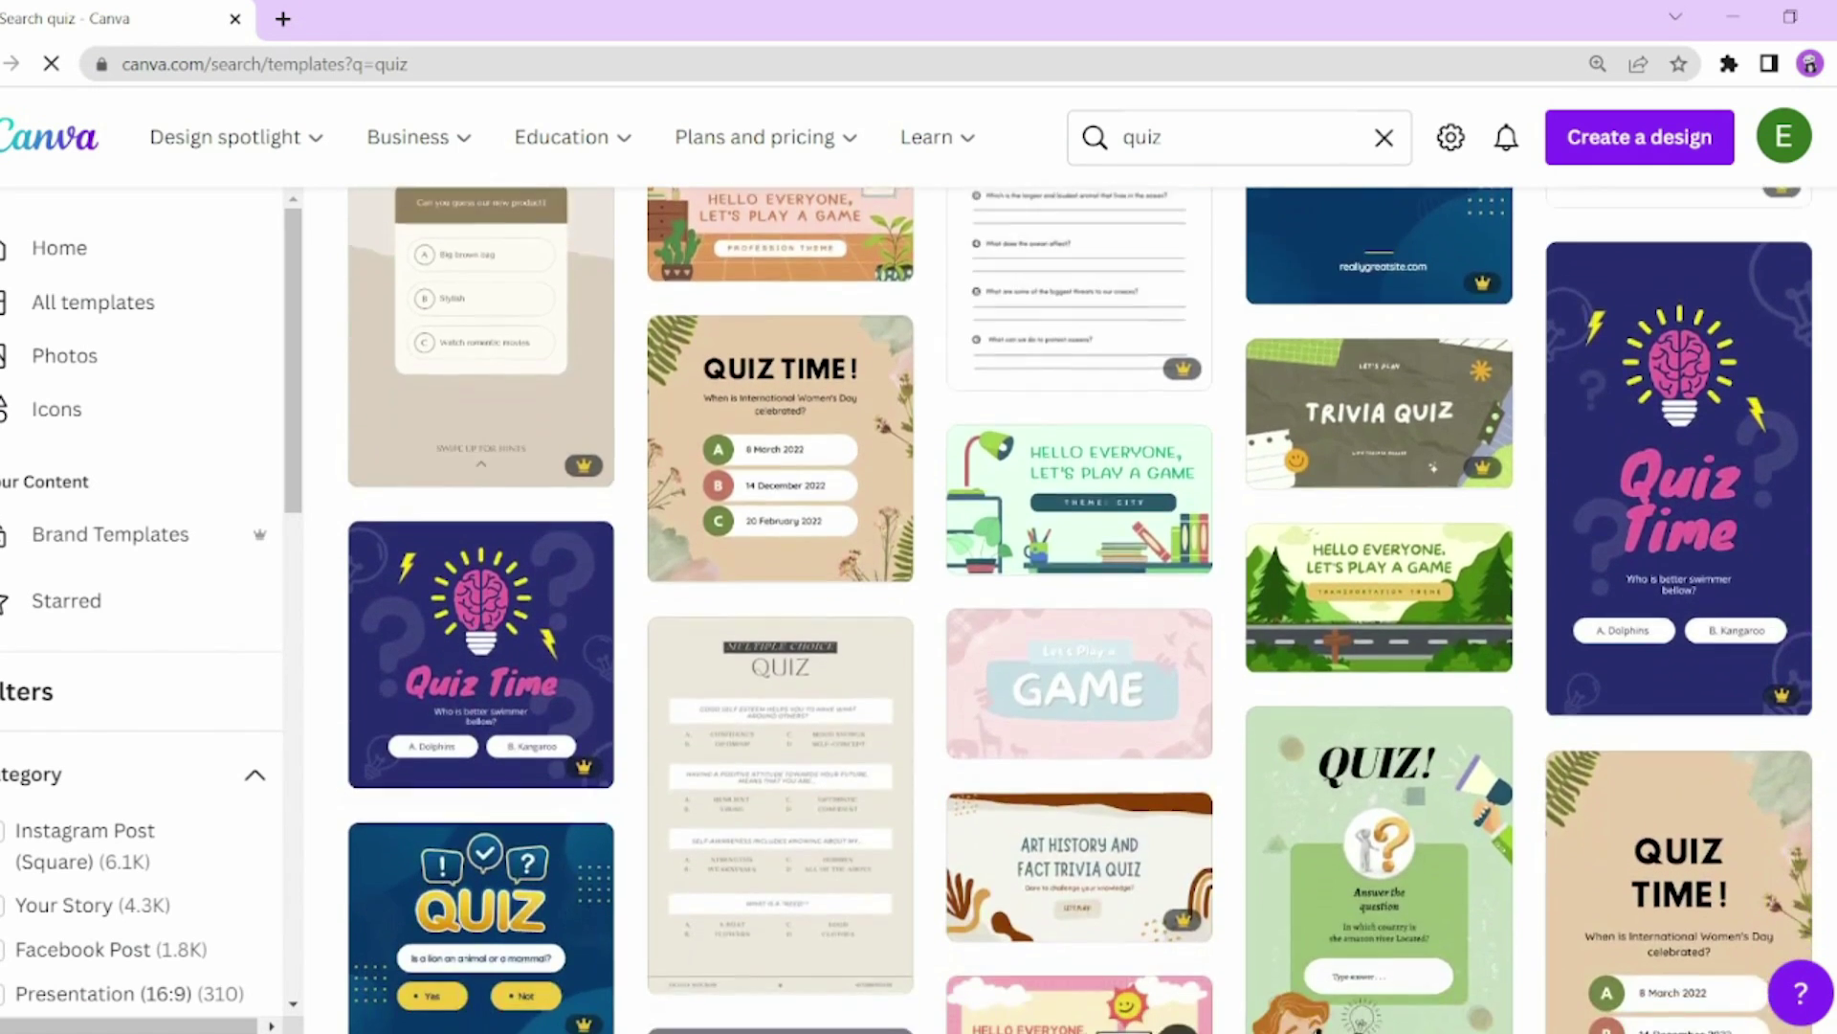
pyautogui.scroll(-4, 1081, 612)
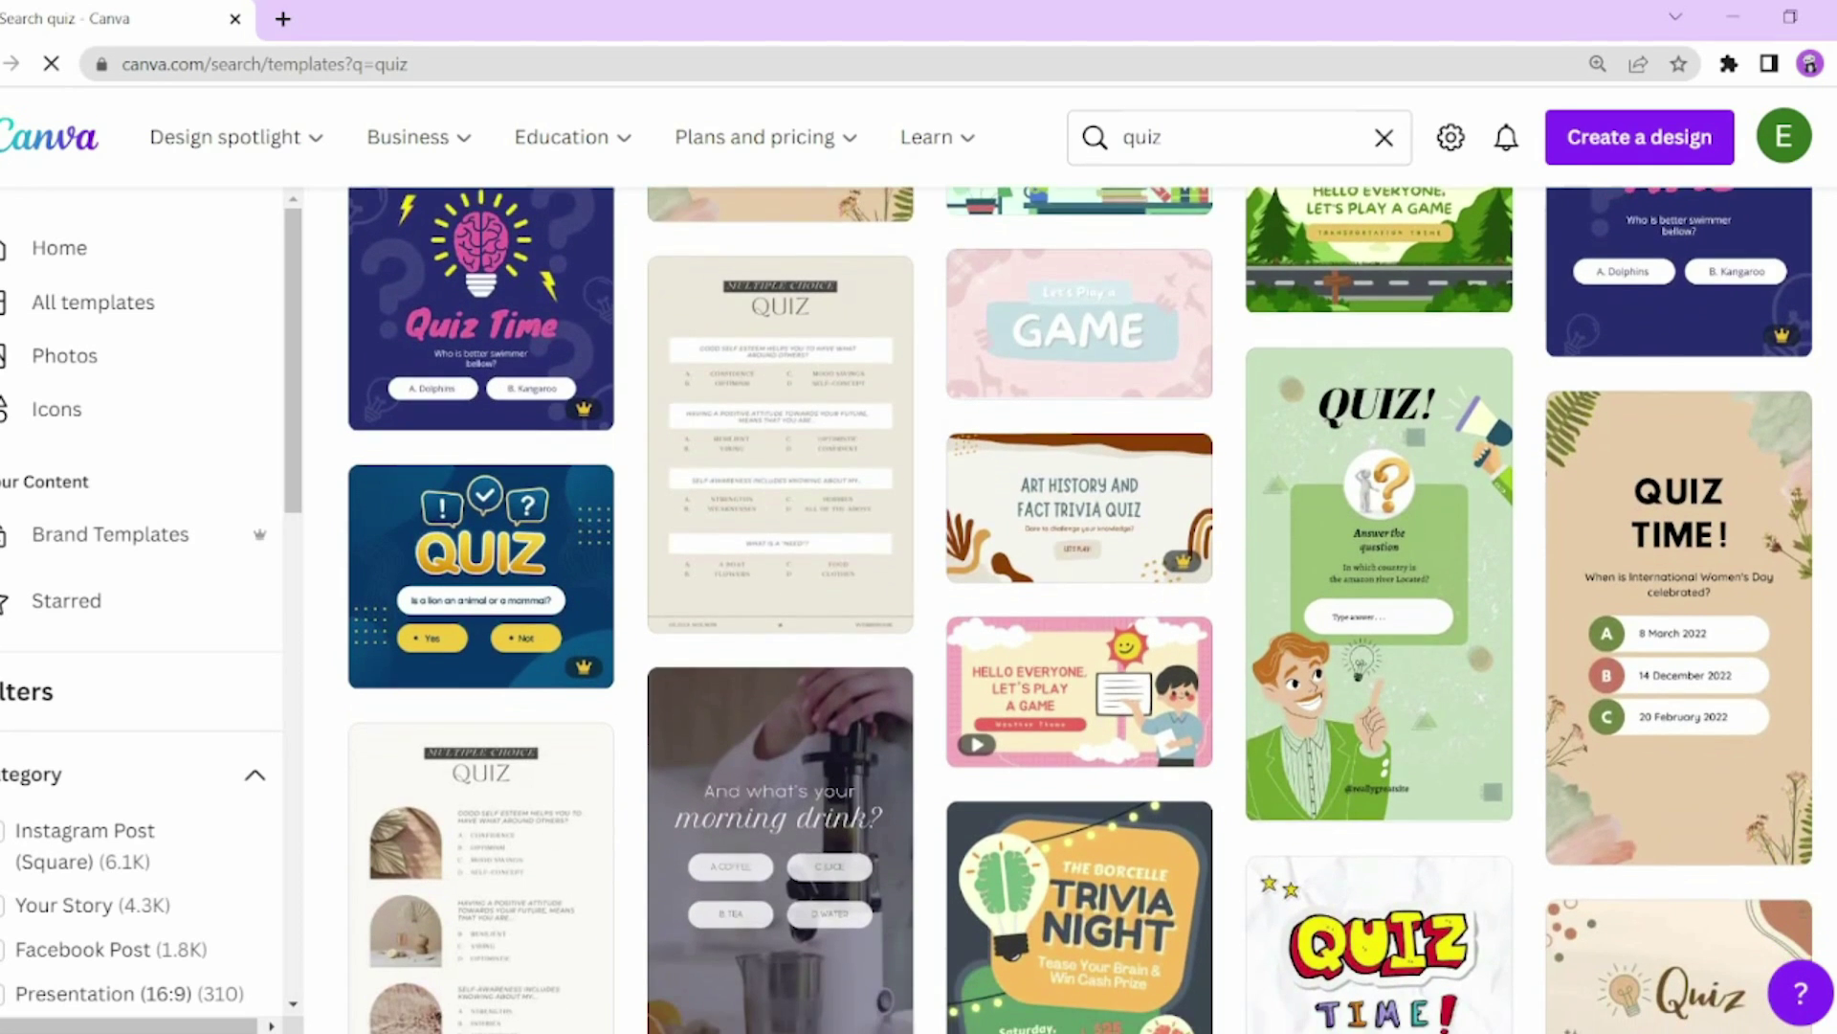
pyautogui.scroll(9, 1082, 612)
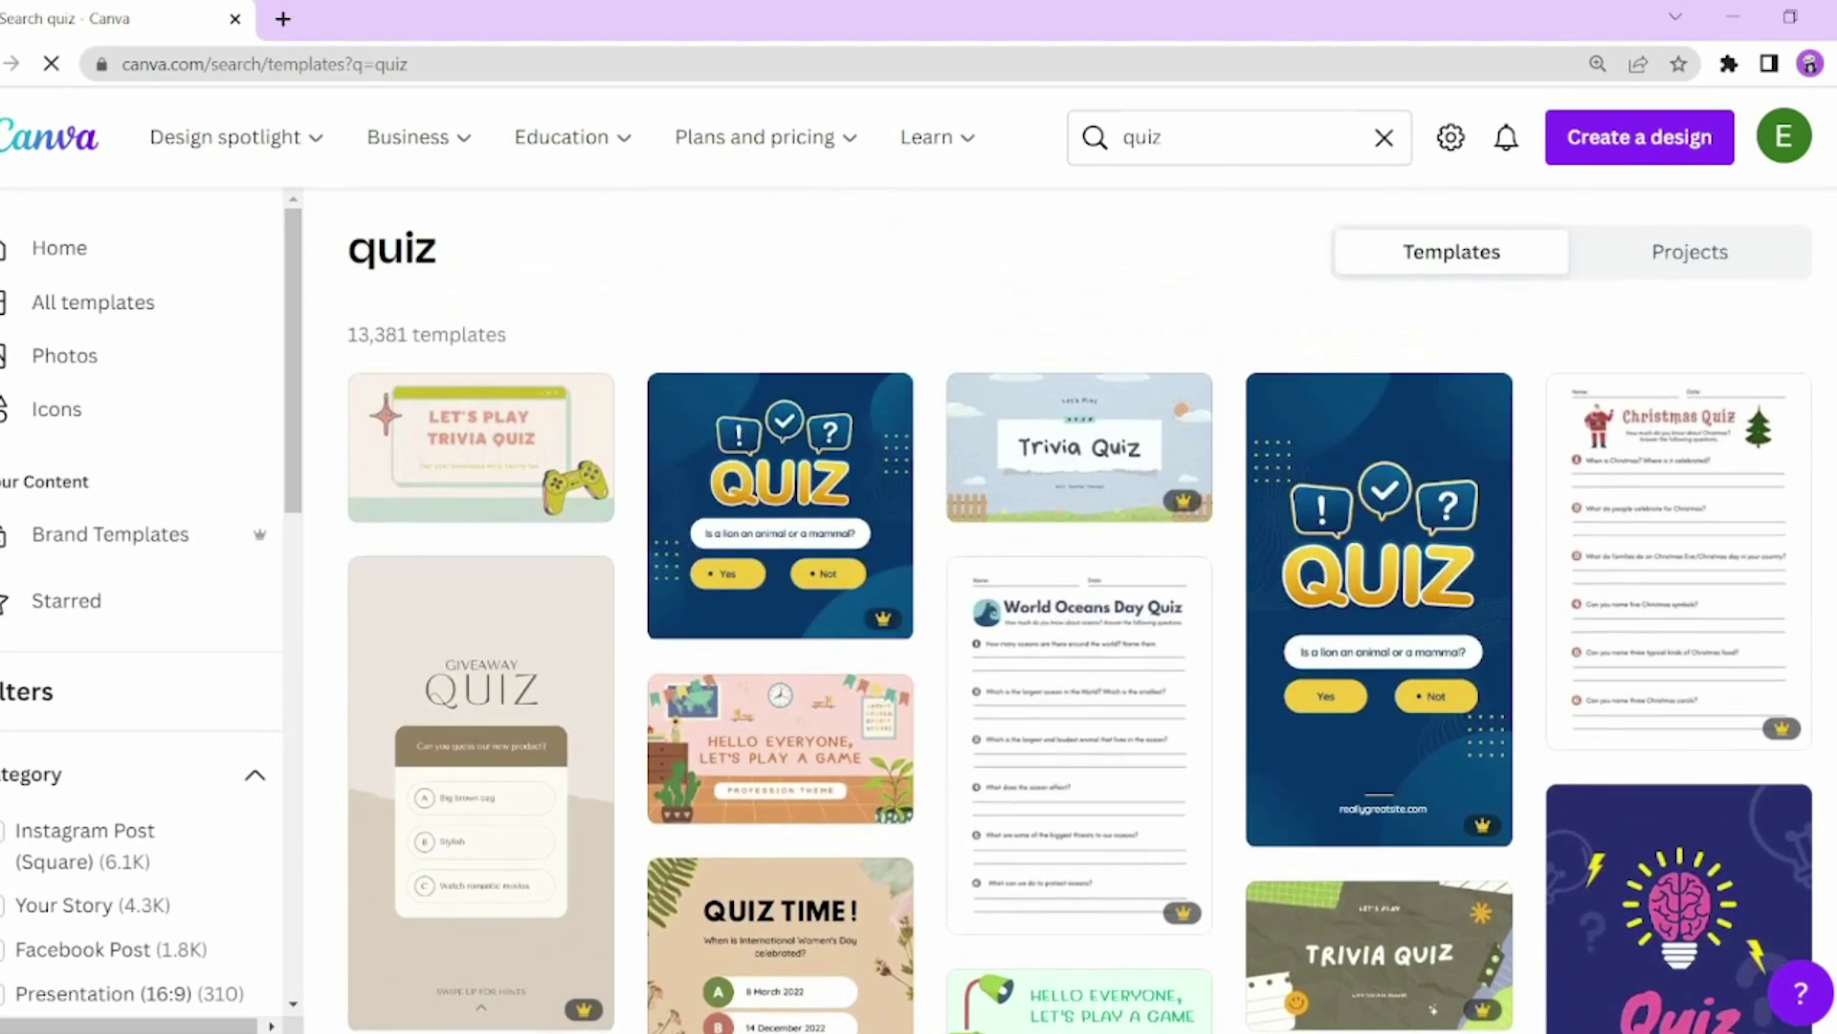
pyautogui.scroll(-1, 1081, 613)
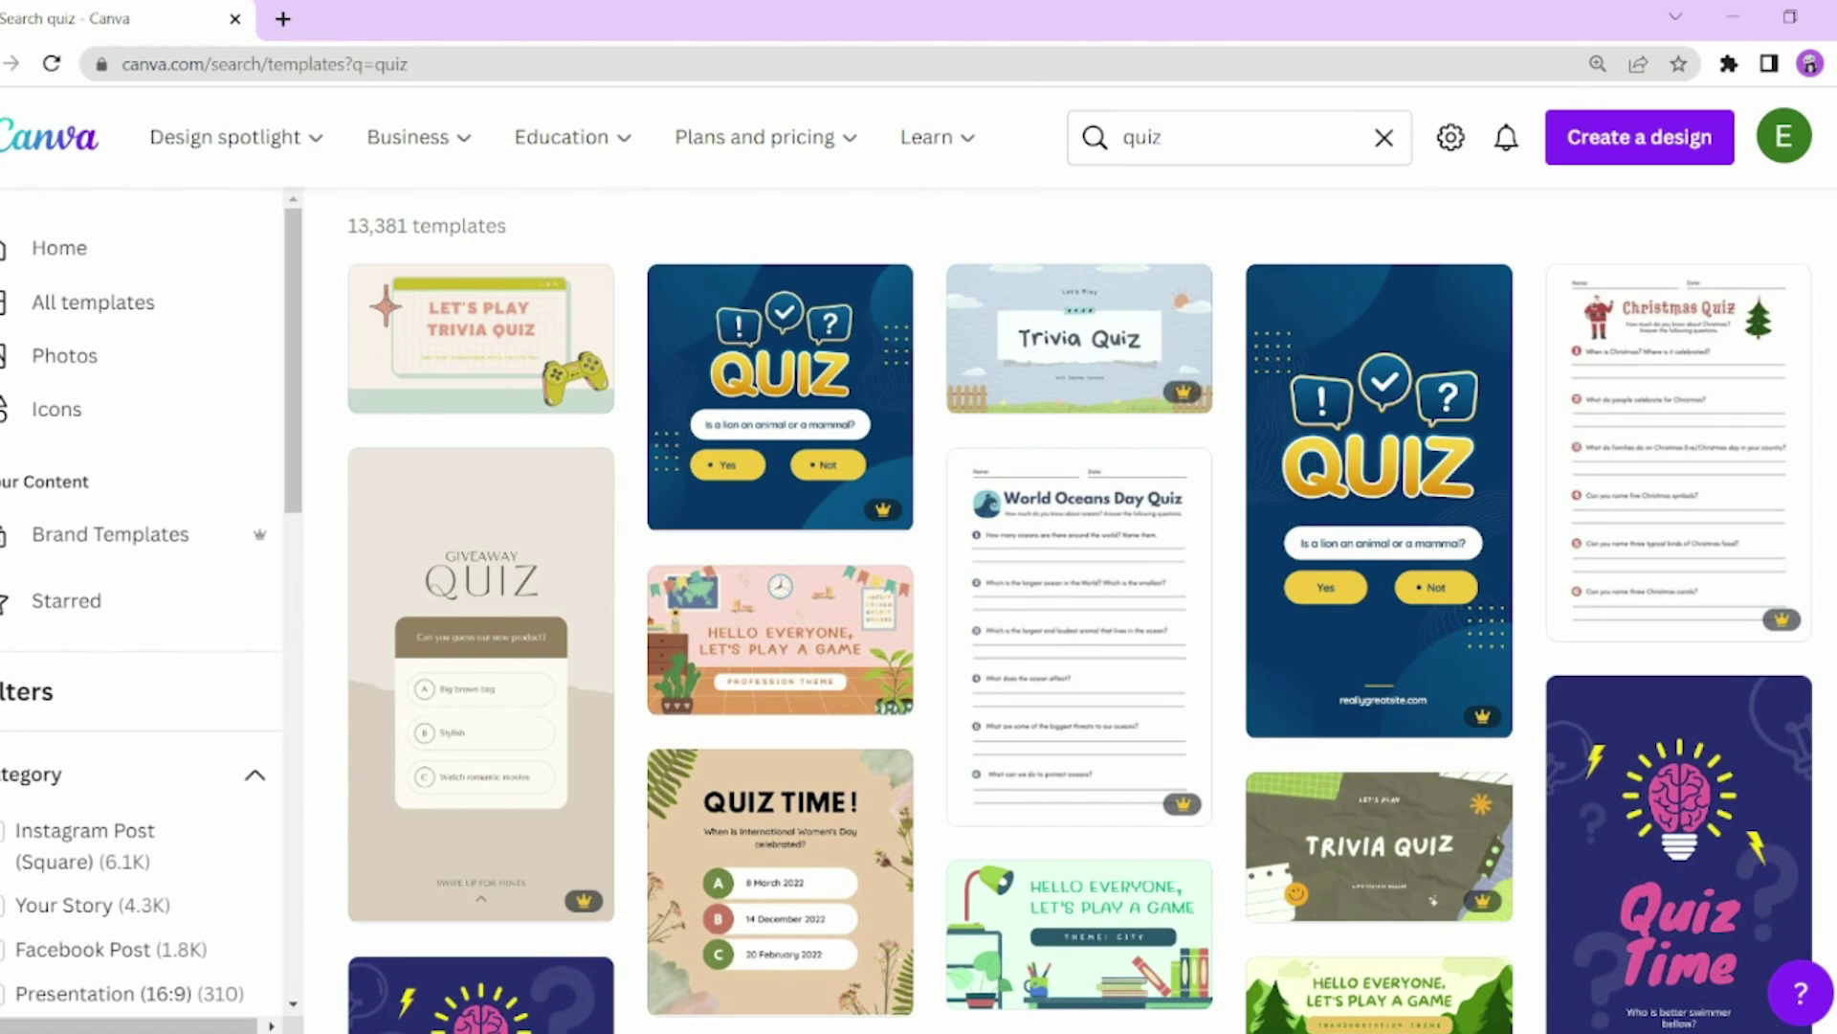
pyautogui.scroll(-1, 1081, 613)
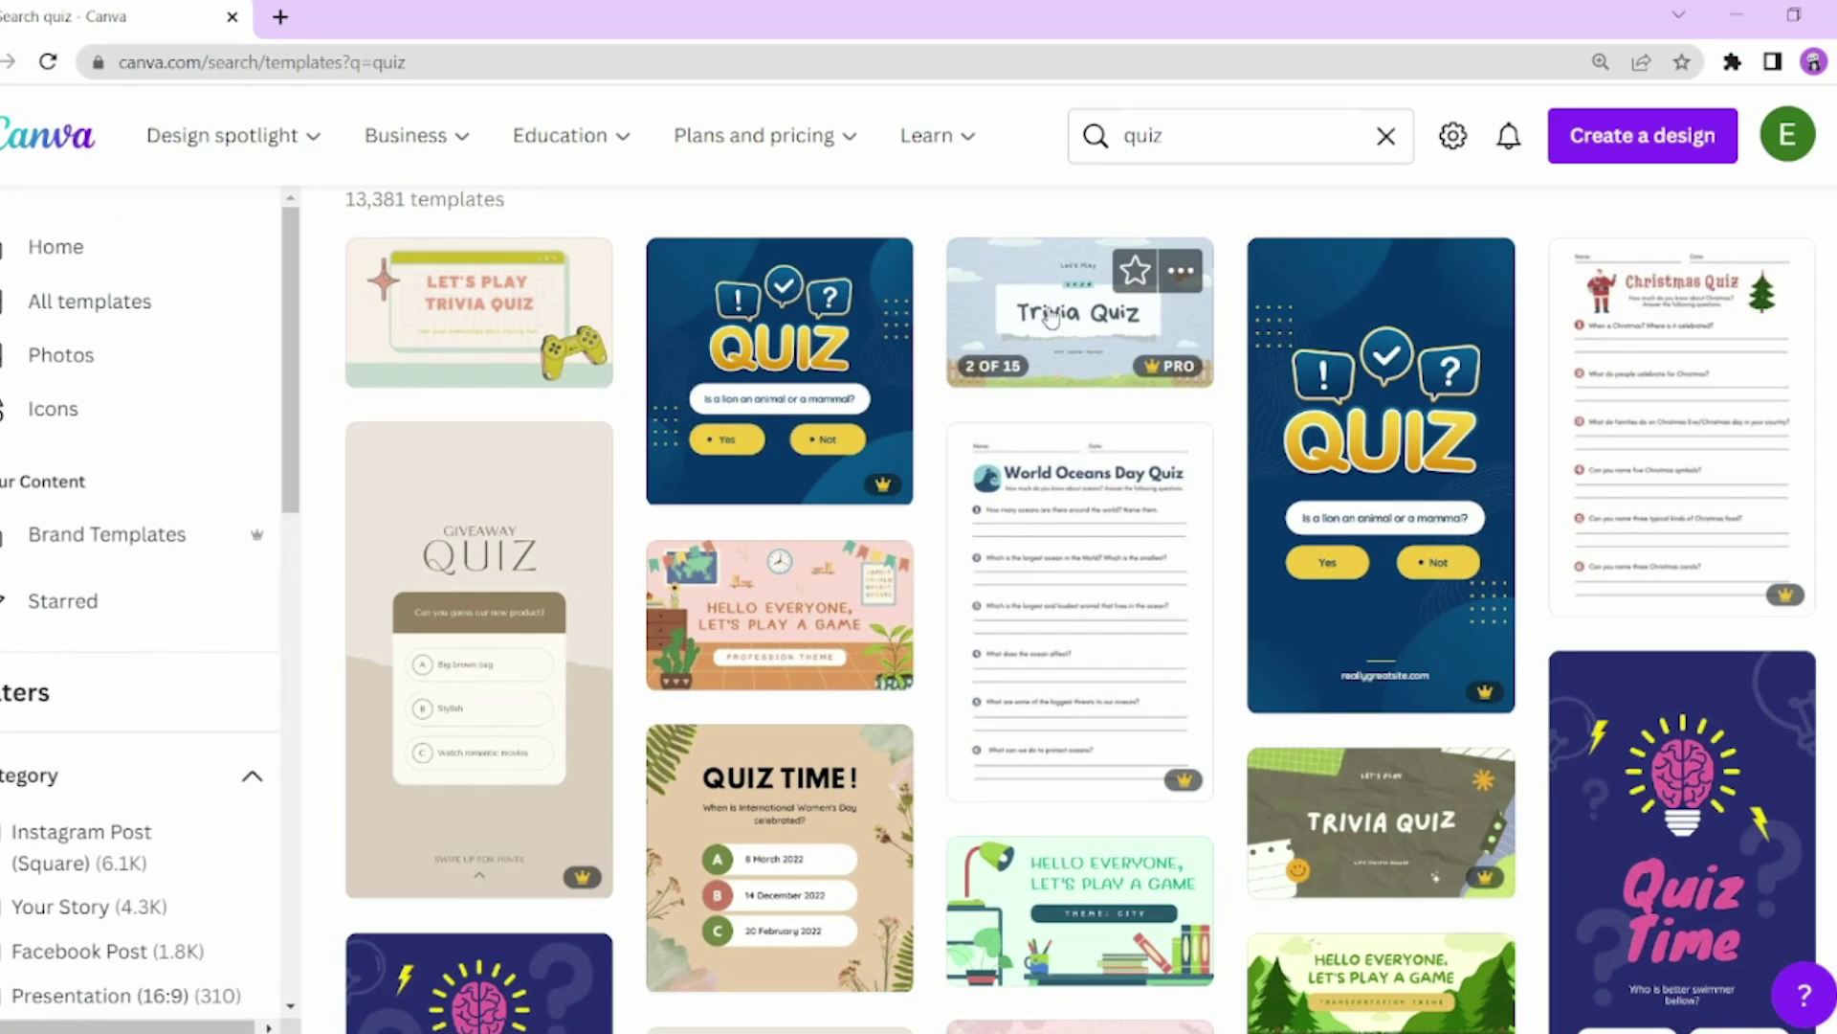
pyautogui.scroll(-8, 1081, 609)
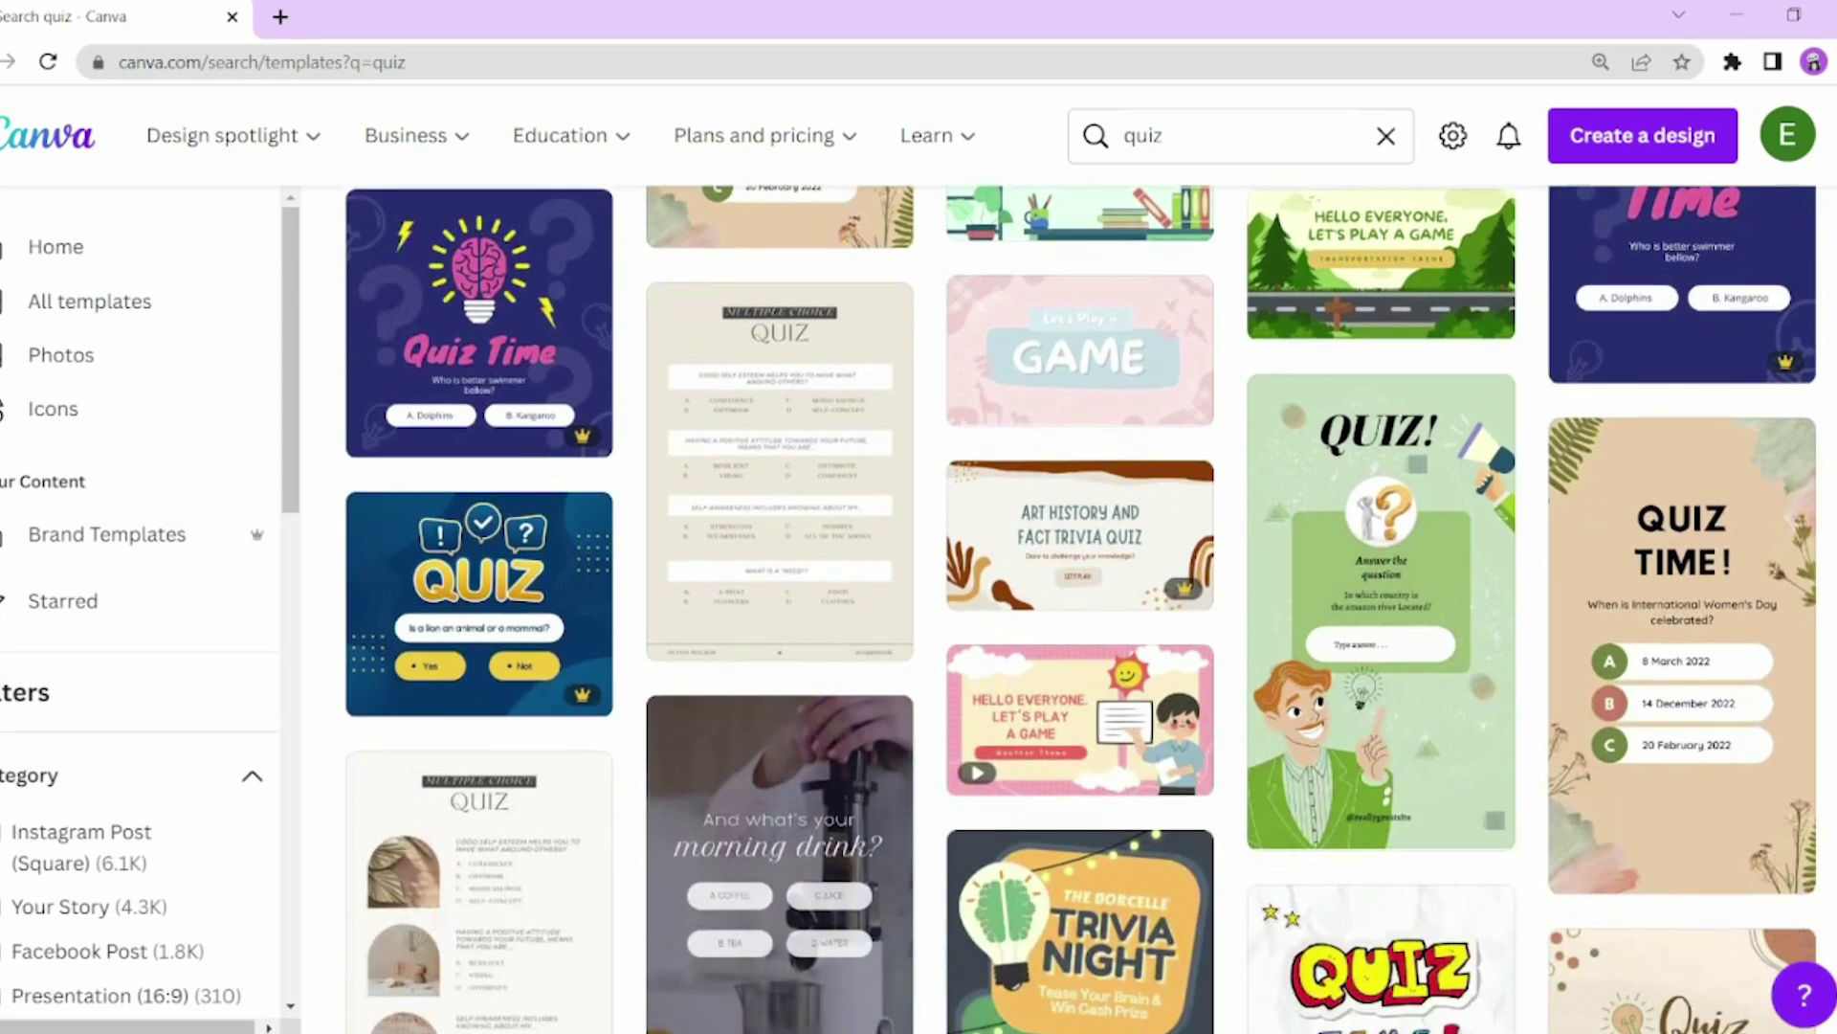
pyautogui.scroll(-3, 842, 612)
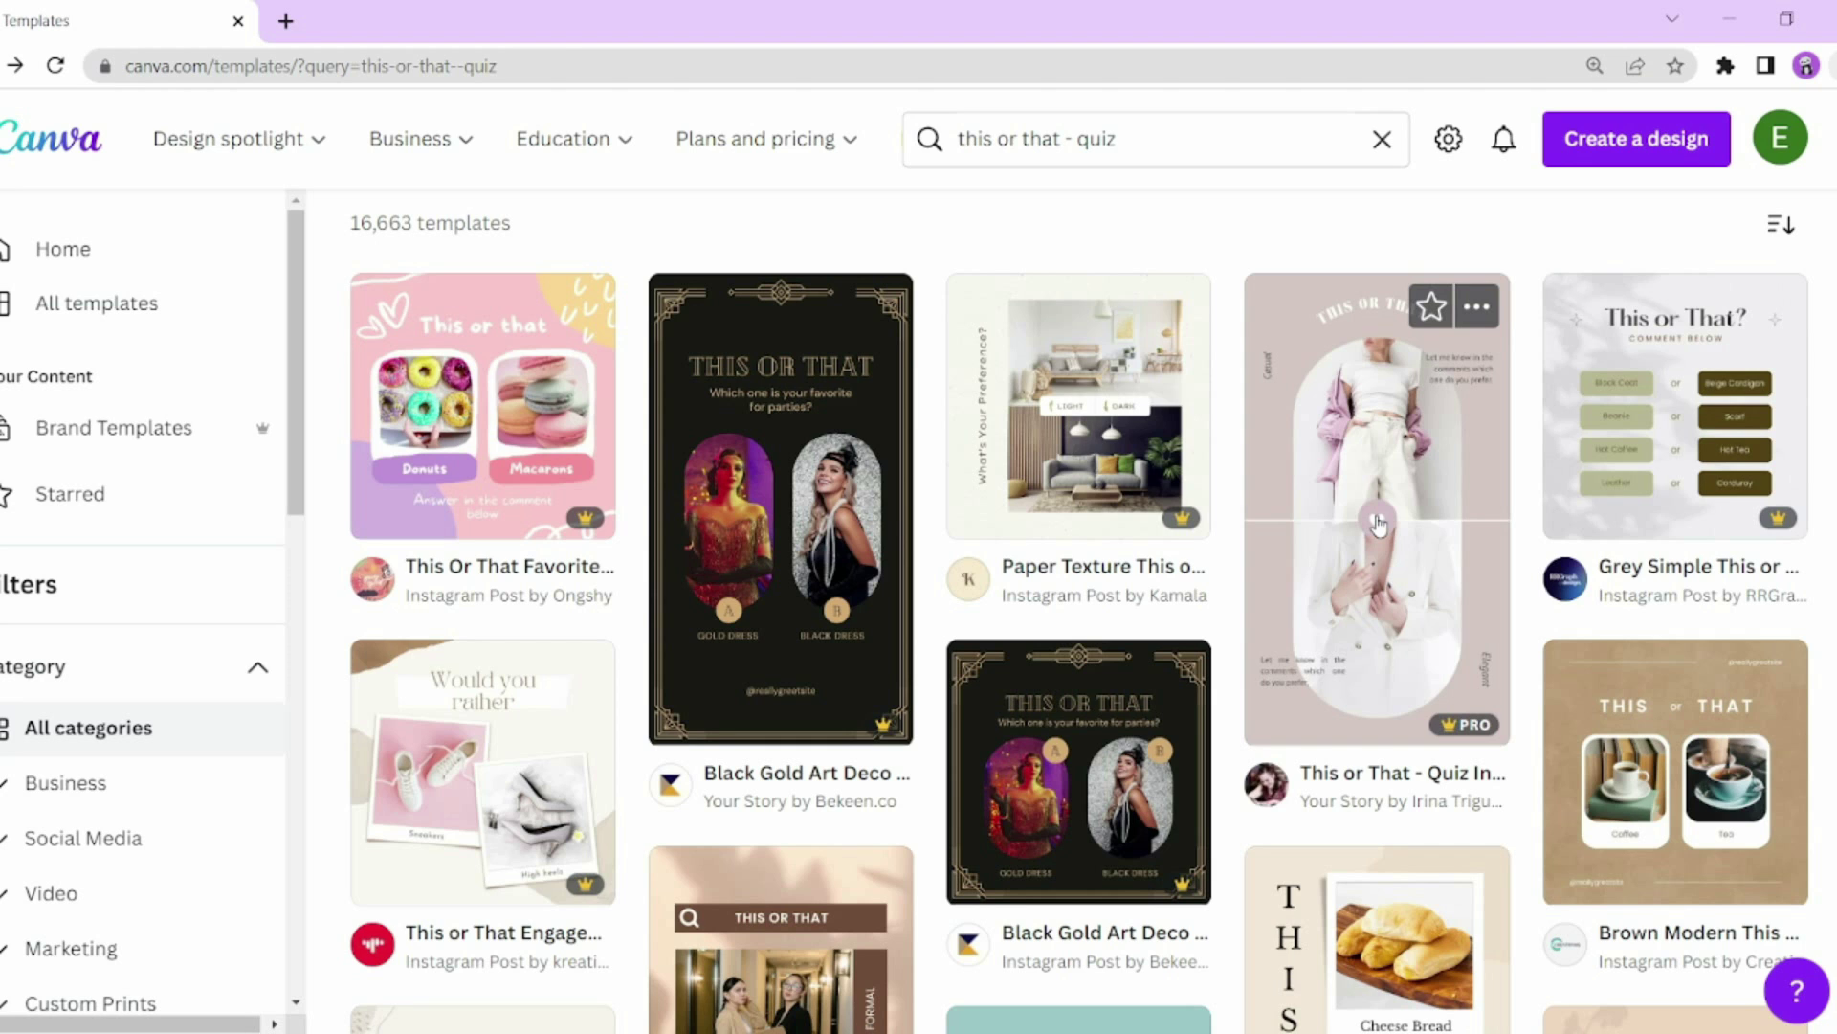
# Step: Open the "This or That - Quiz Interactive Animated Instagram Story" template for customizing and view its page timing setting
pyautogui.click(1378, 479)
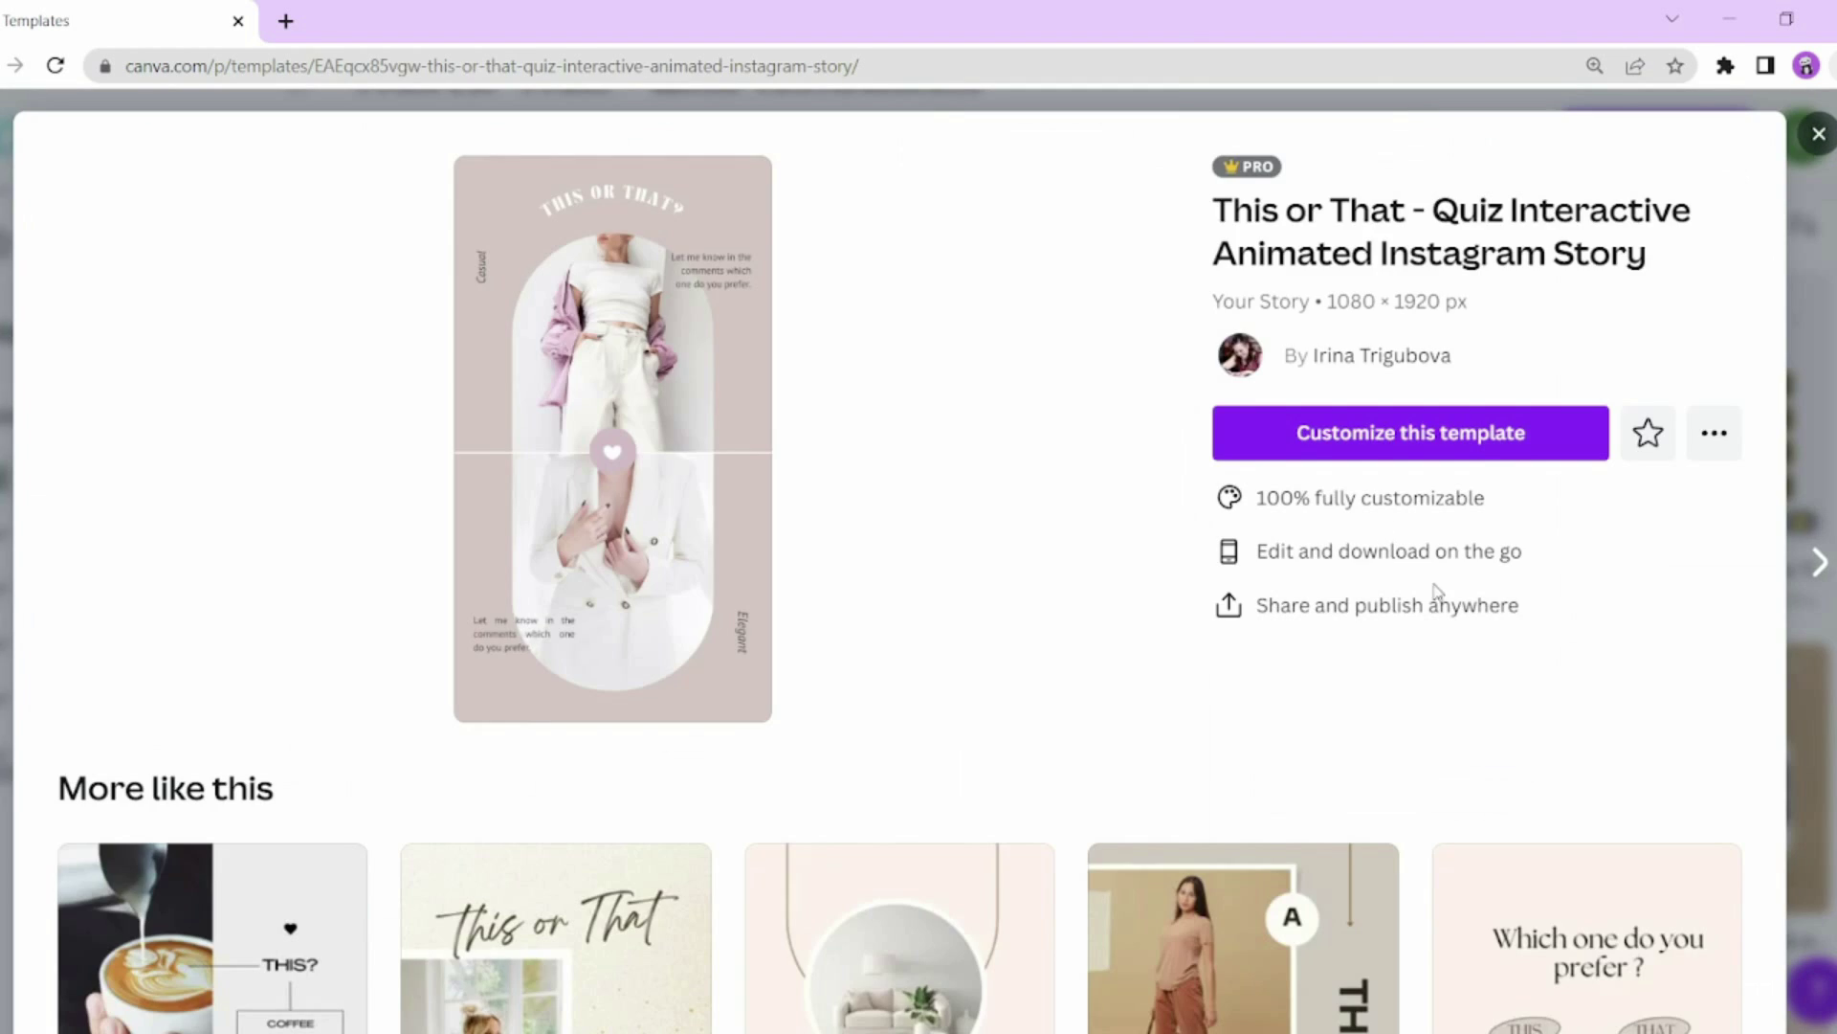
pyautogui.click(1260, 421)
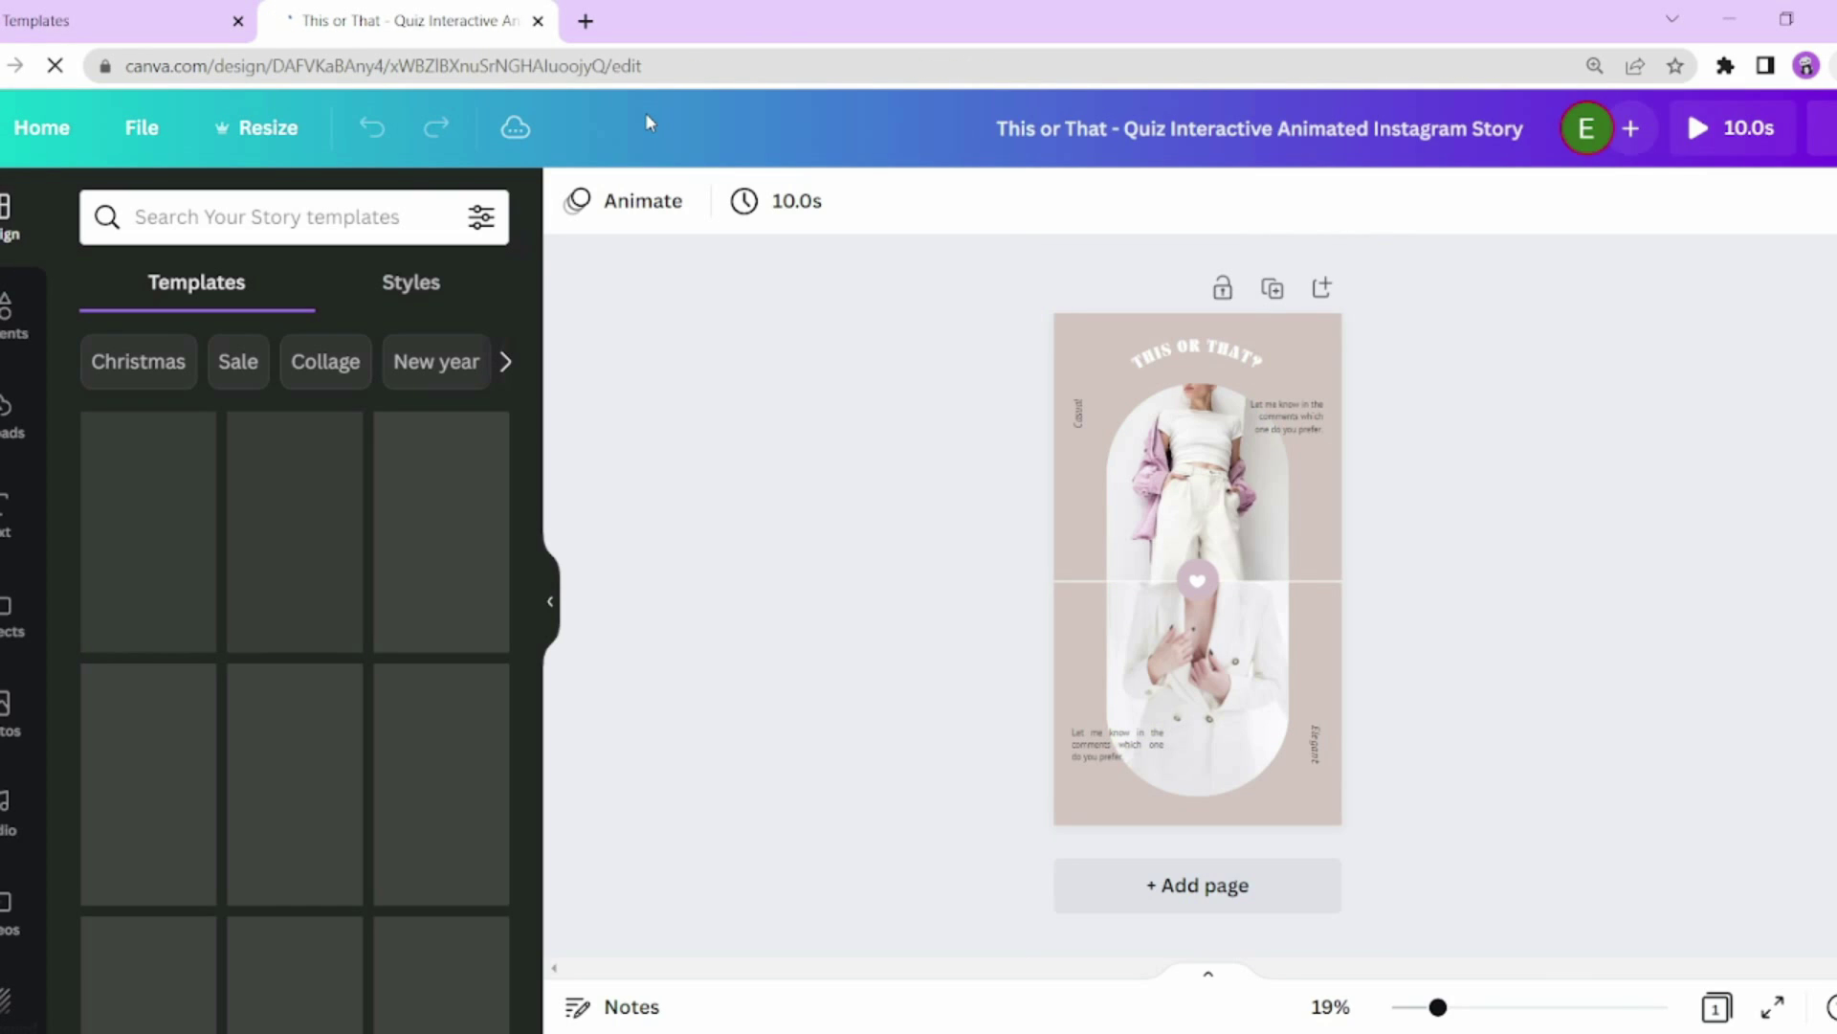
pyautogui.click(786, 221)
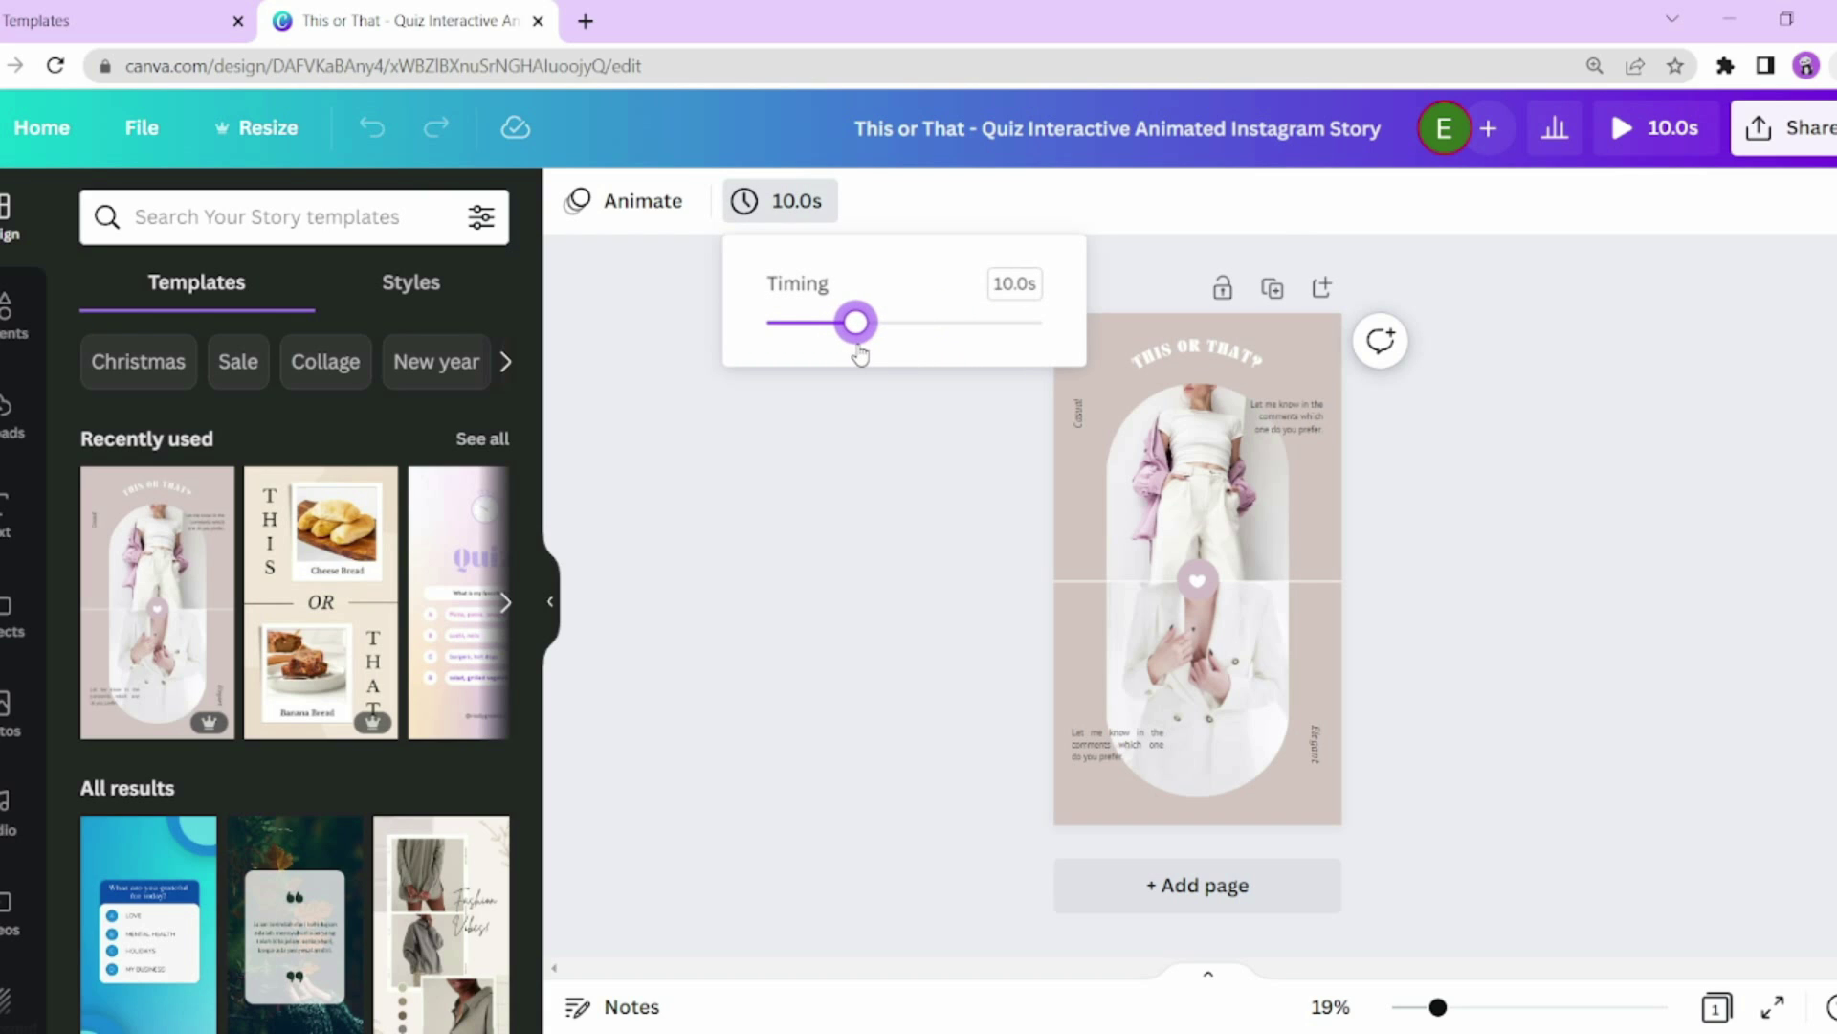
pyautogui.click(867, 422)
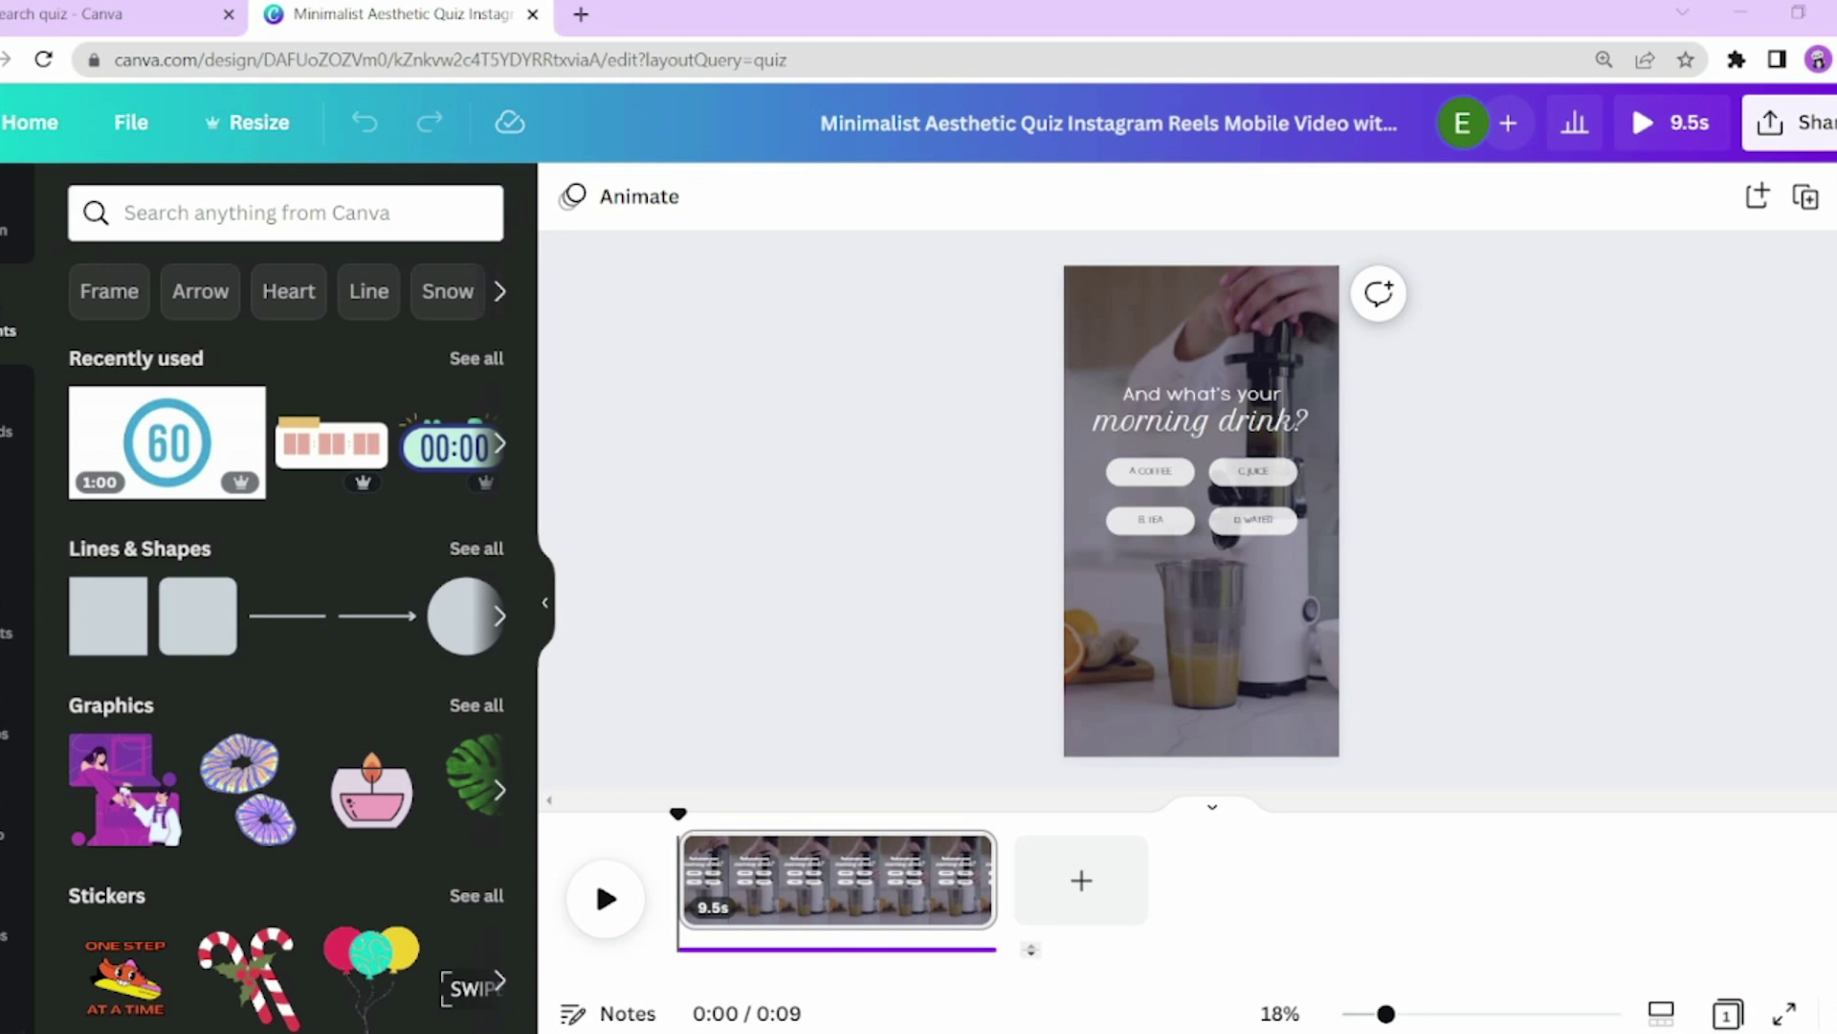
# Step: Replace the two-line question with "Which member of BTS" and "speaks the Best English?", widening and centering the first line's text box
pyautogui.doubleClick(1200, 406)
pyautogui.click(1201, 426)
pyautogui.click(1200, 428)
pyautogui.click(1208, 396)
pyautogui.click(1208, 395)
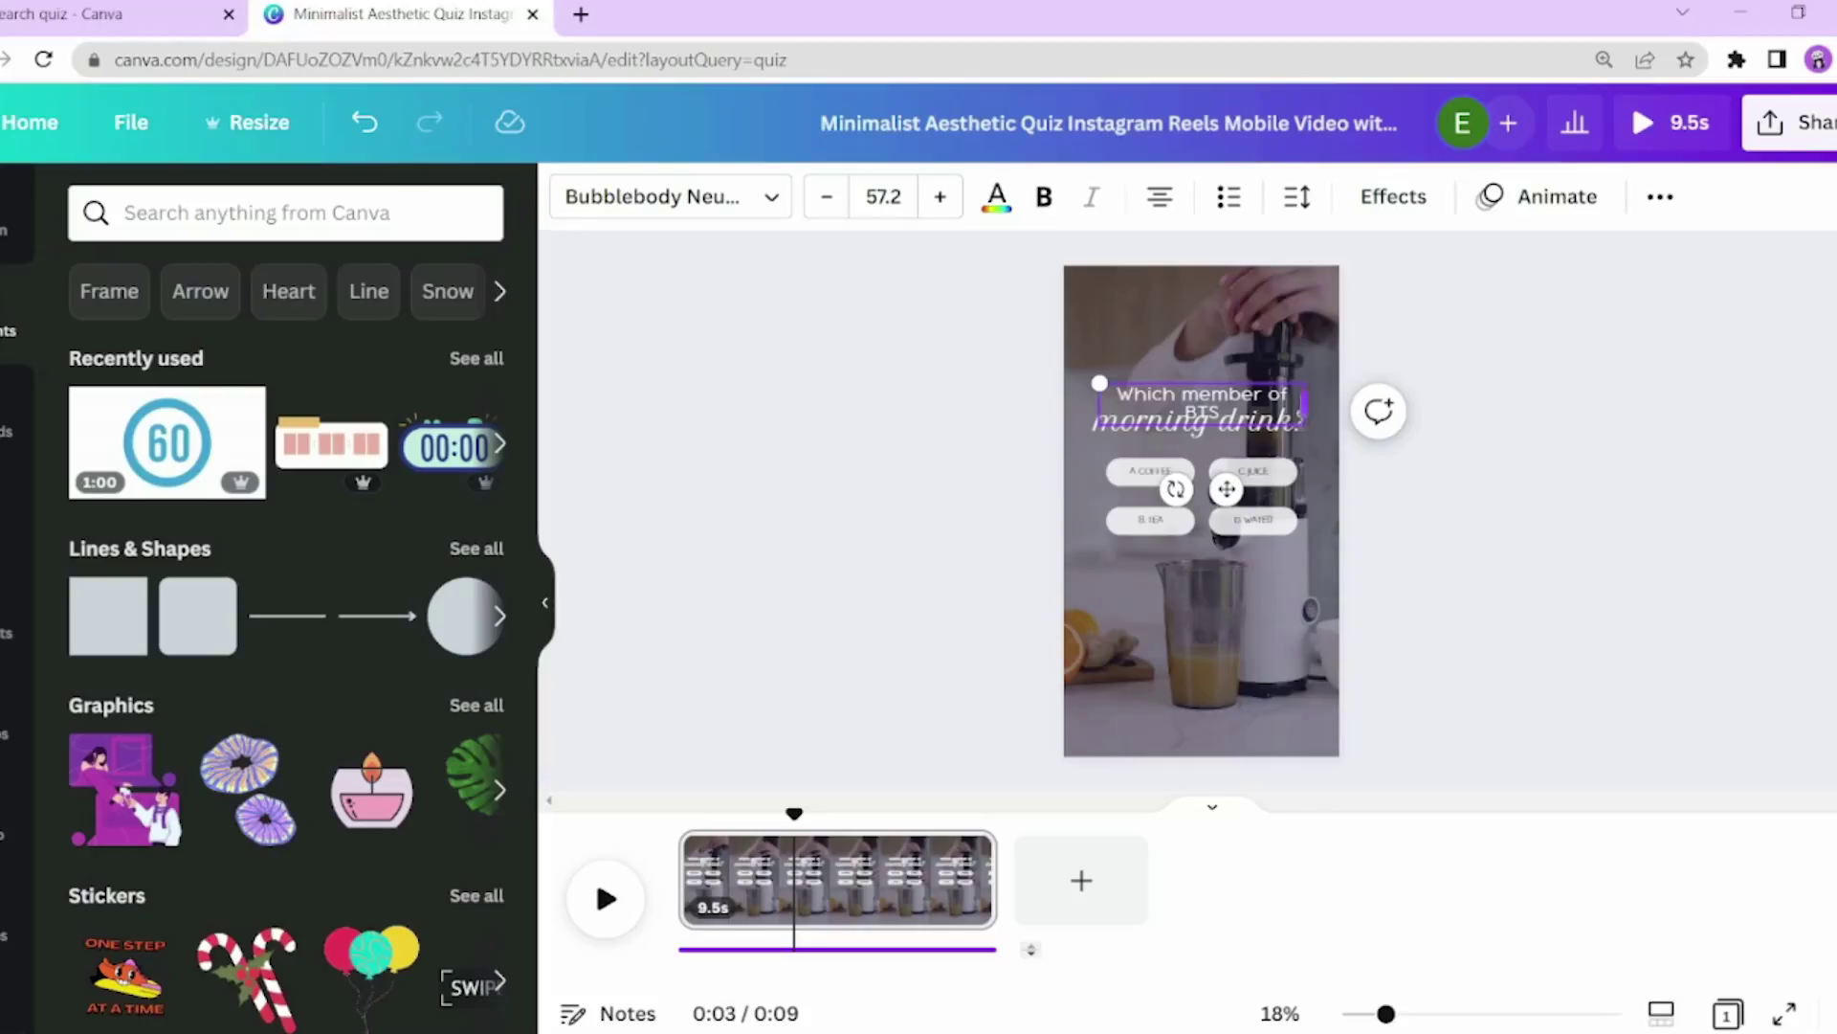
pyautogui.moveTo(1312, 402); pyautogui.dragTo(1340, 400)
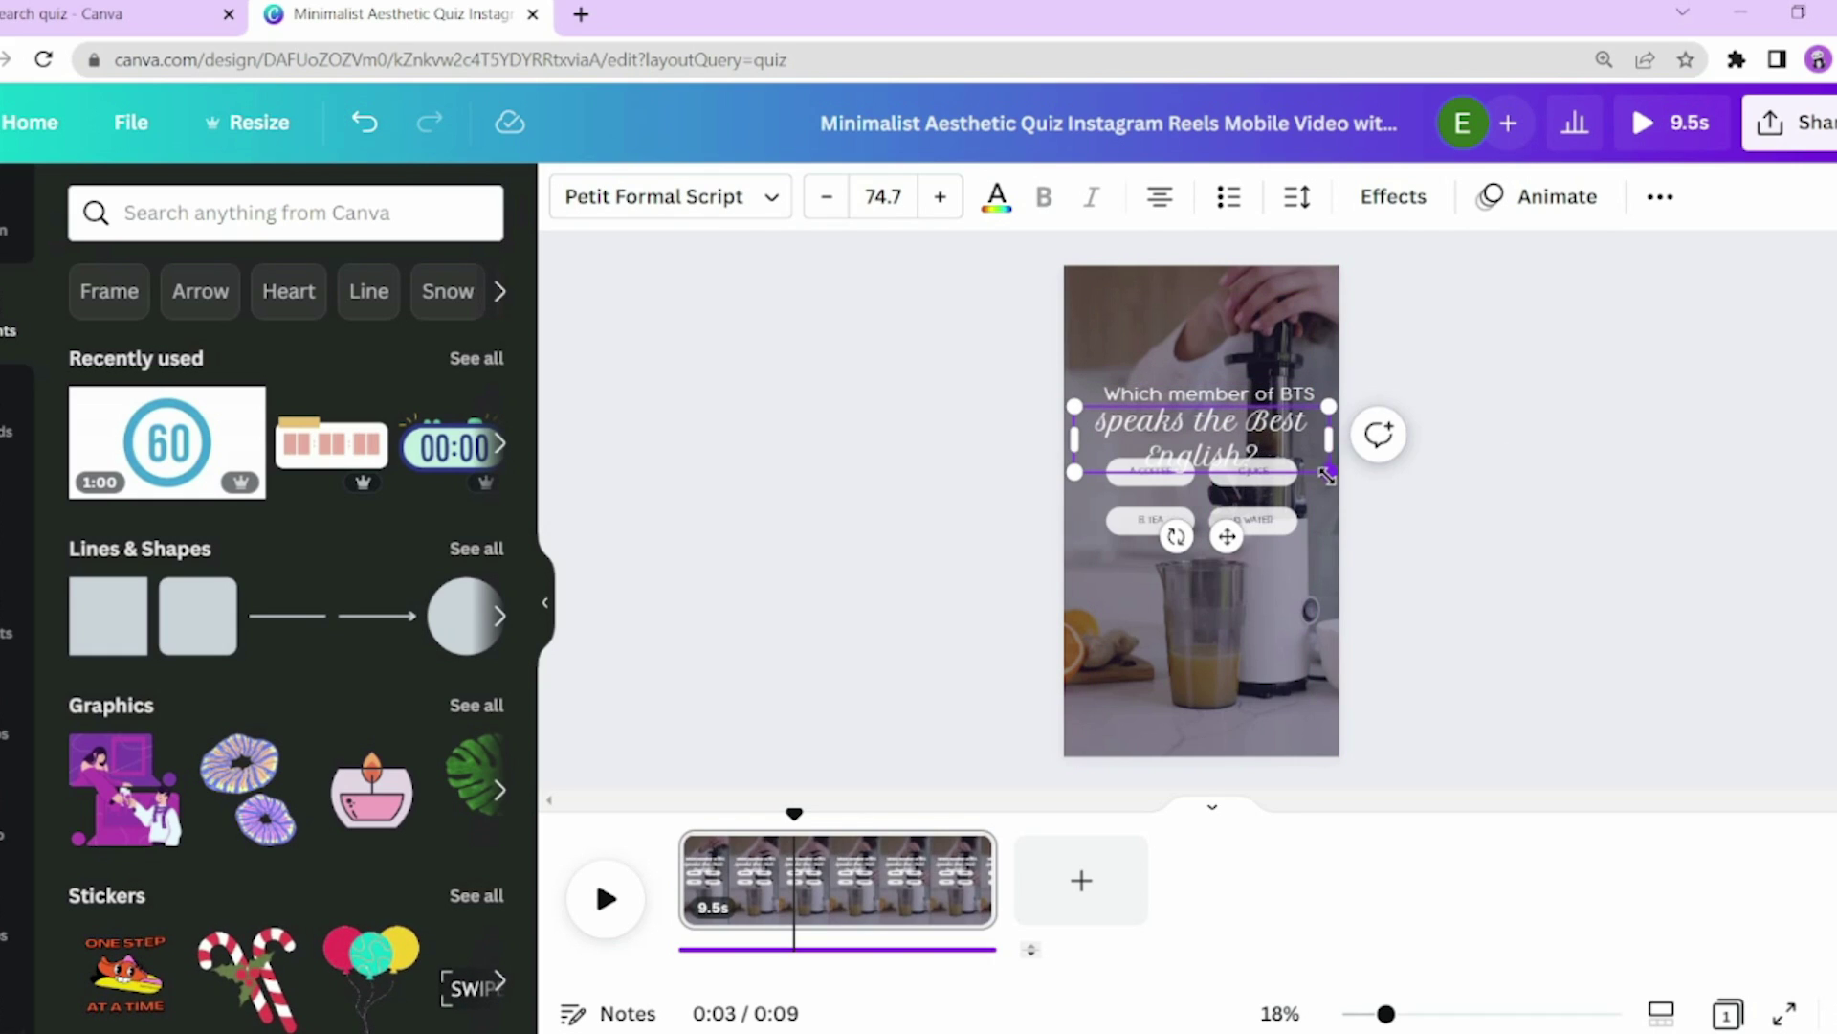
pyautogui.moveTo(1328, 474); pyautogui.dragTo(1220, 403)
# Step: Replace the four answer labels below the question with RM, J-HOPE, SUGA and V
pyautogui.click(1164, 471)
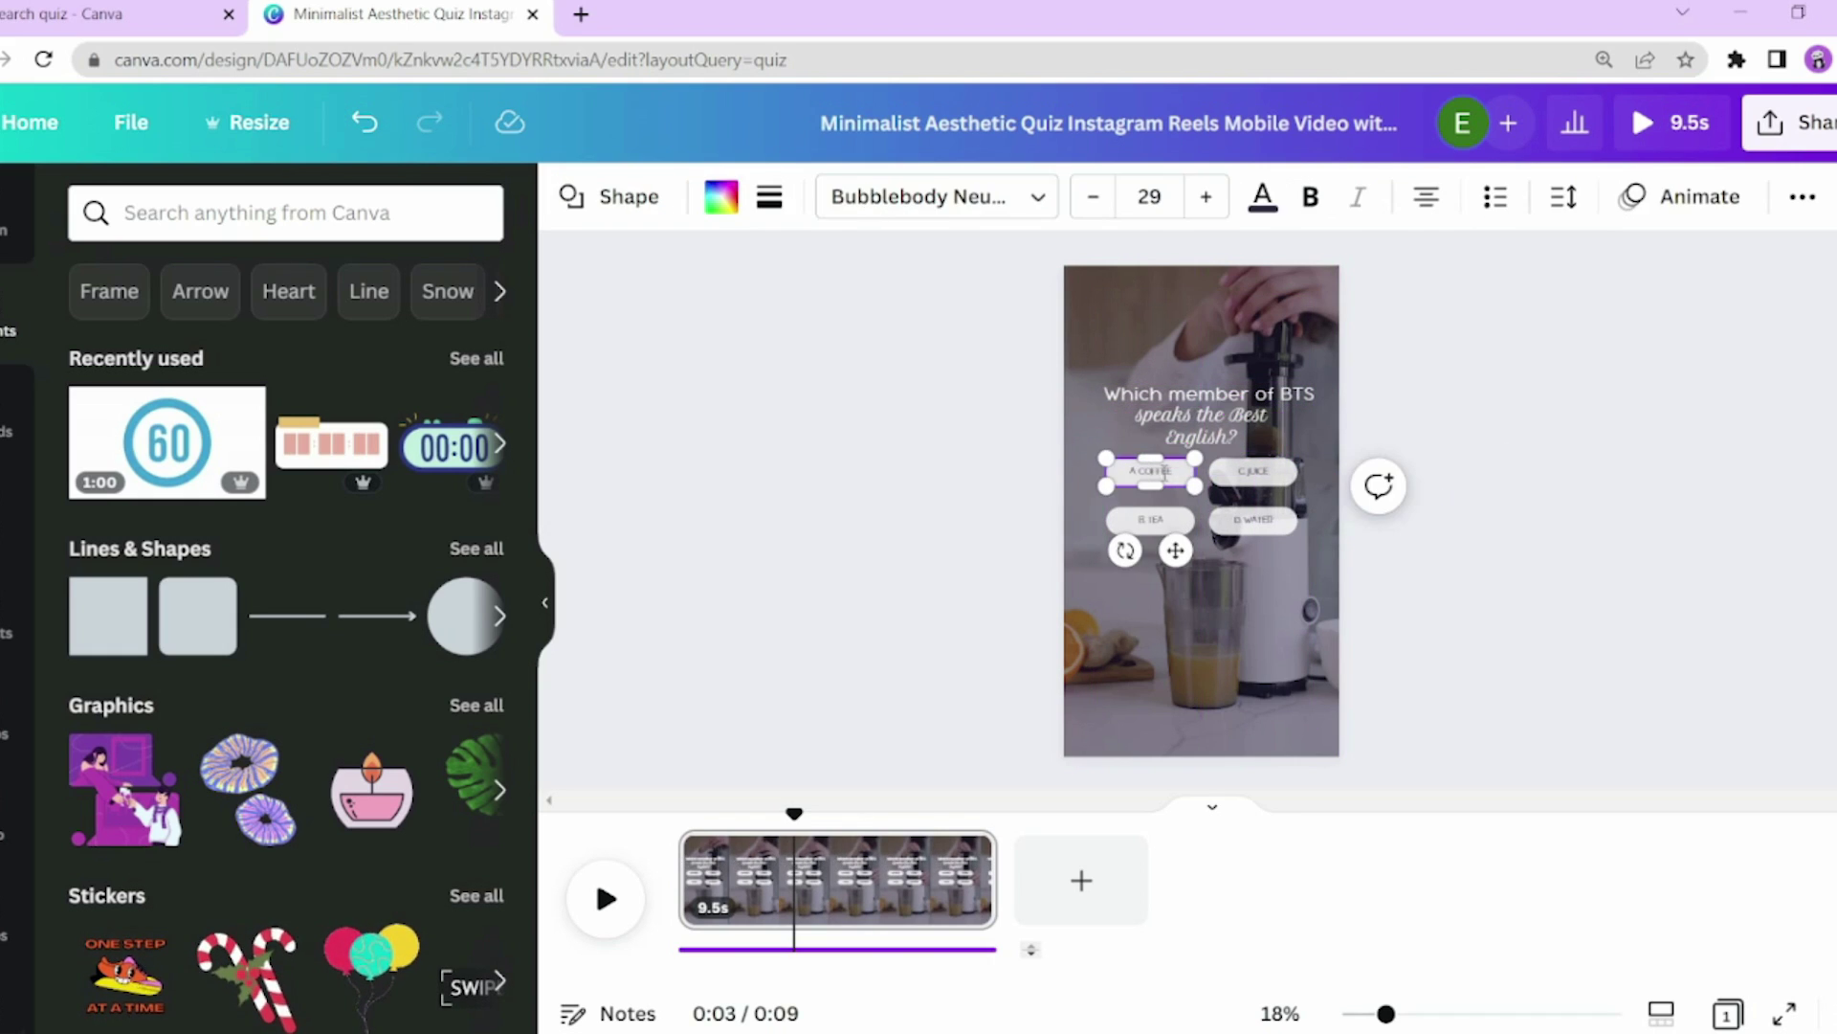
pyautogui.write('M')
pyautogui.click(1244, 471)
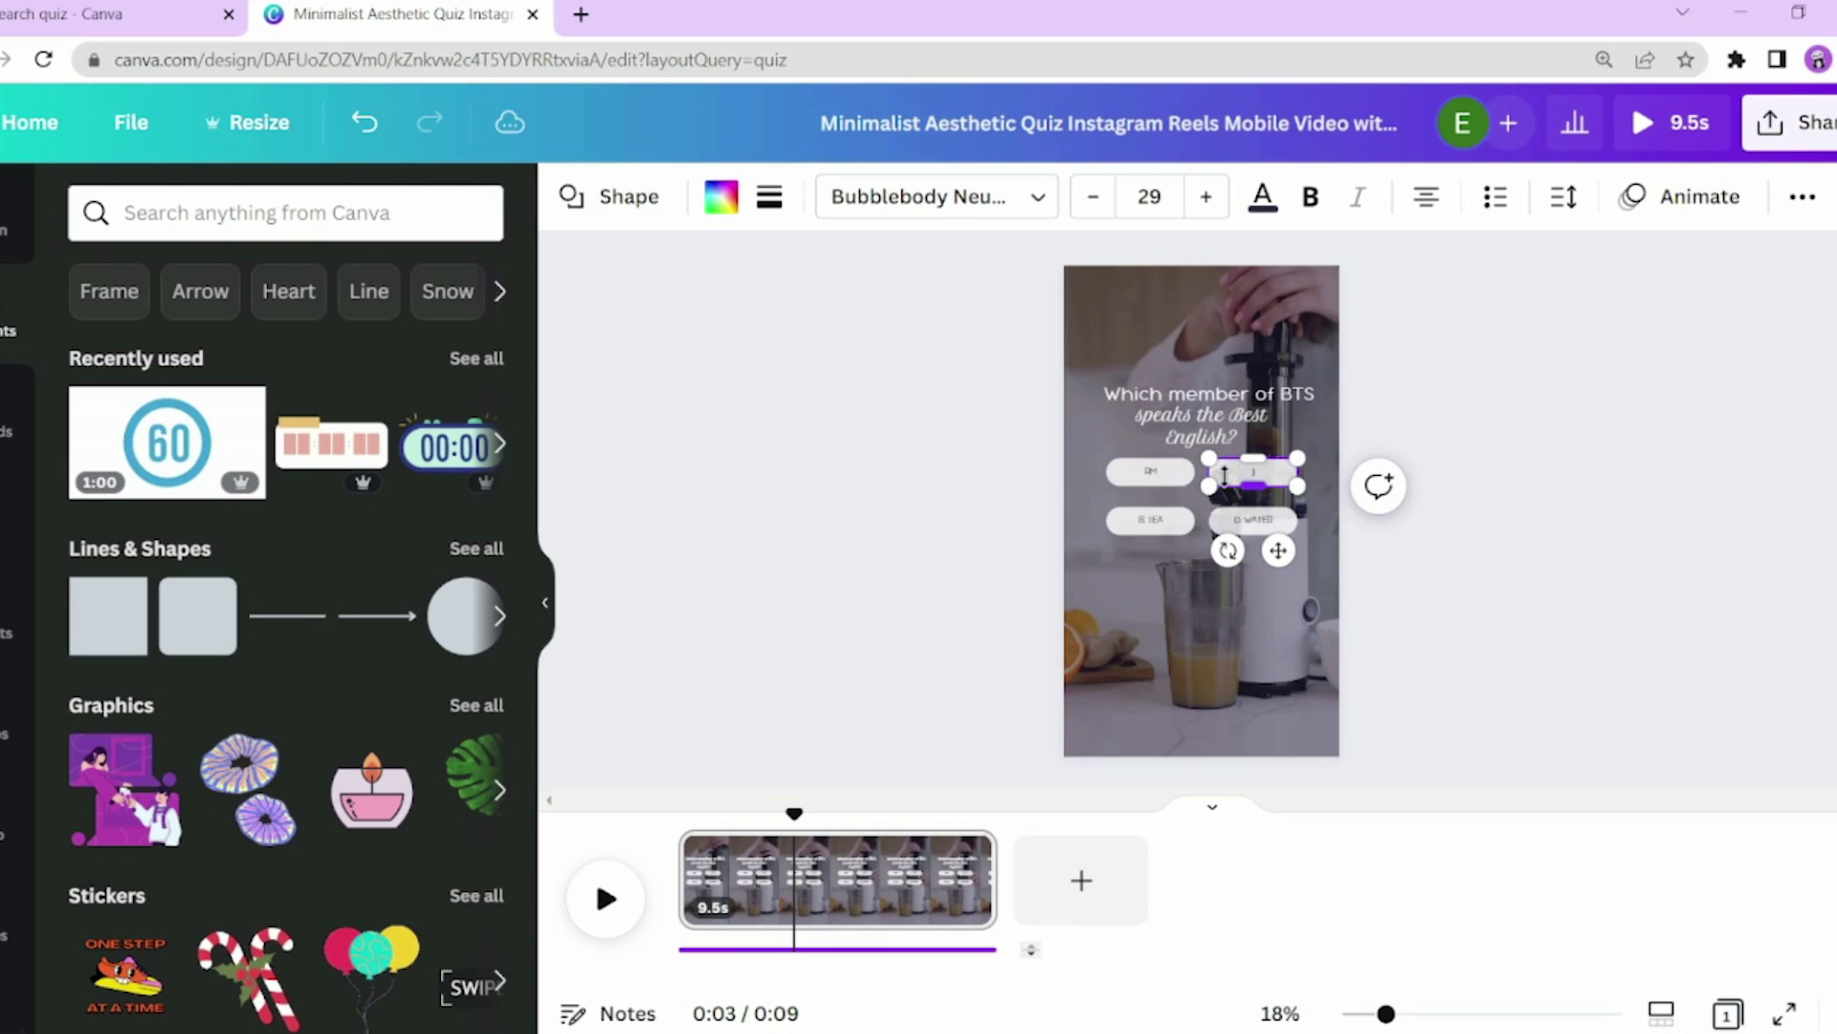
pyautogui.doubleClick(1176, 521)
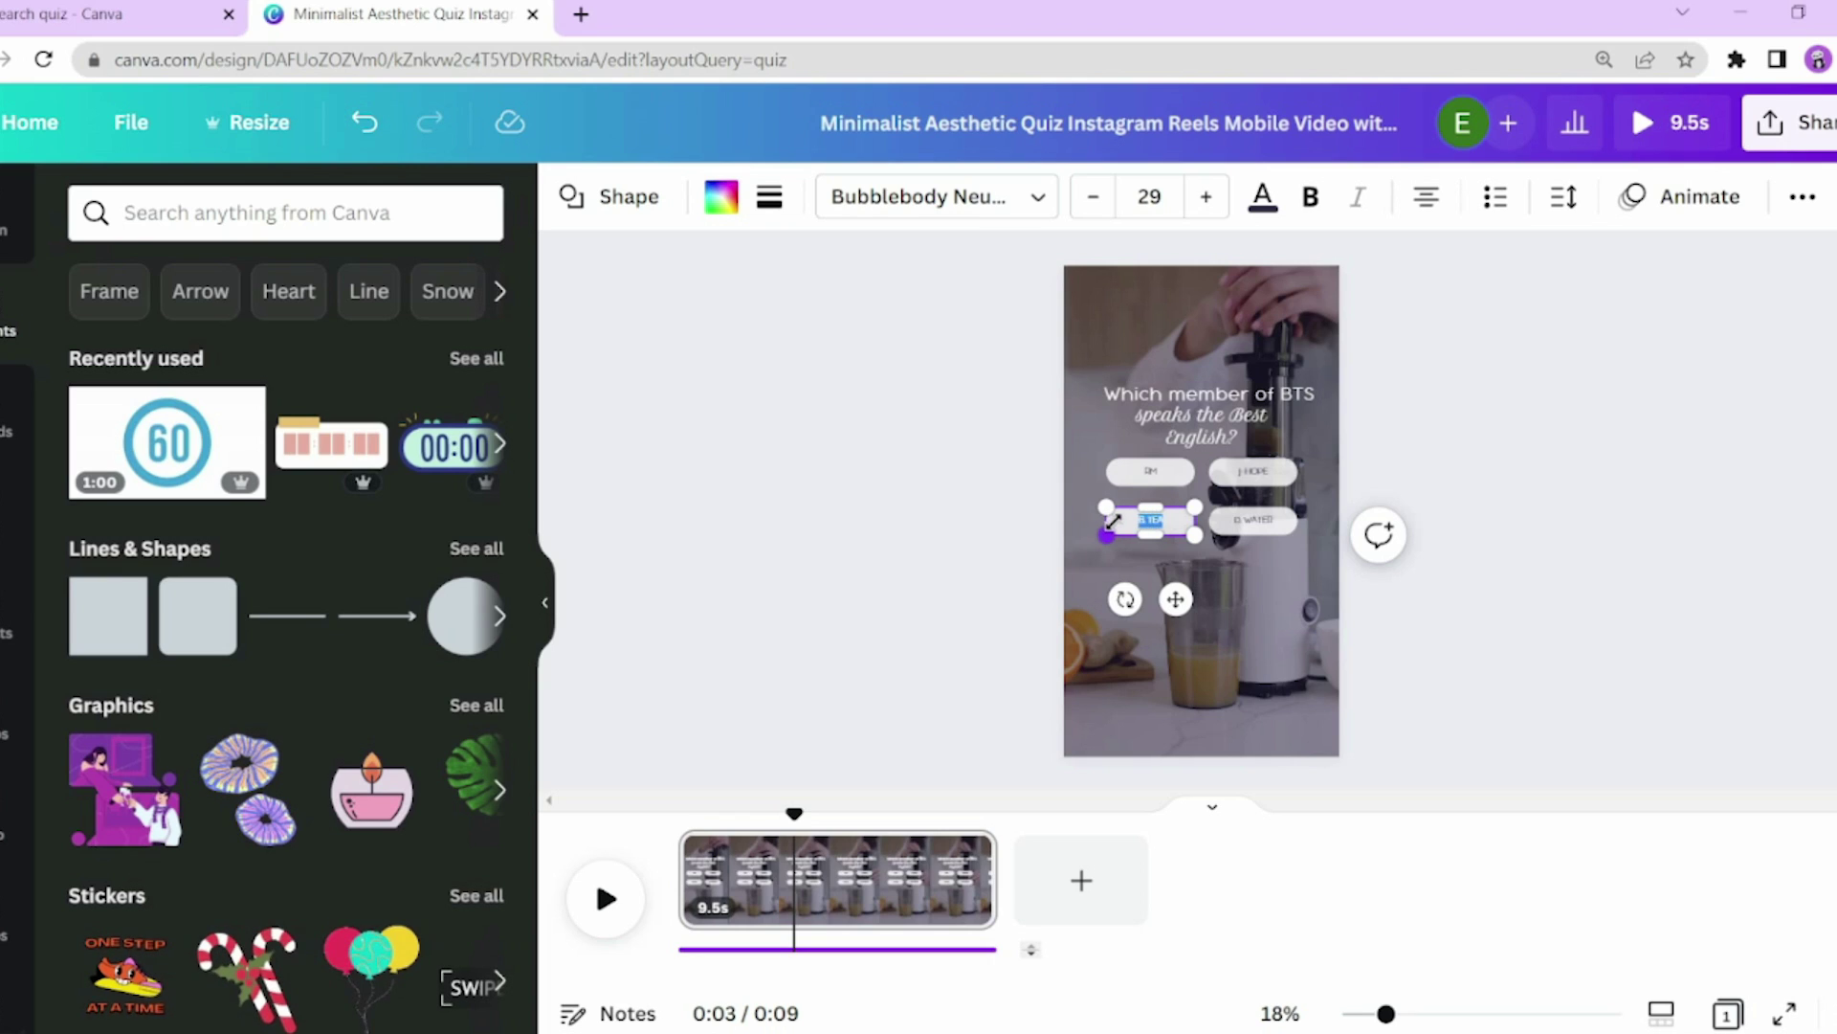
pyautogui.click(1261, 520)
pyautogui.doubleClick(1268, 520)
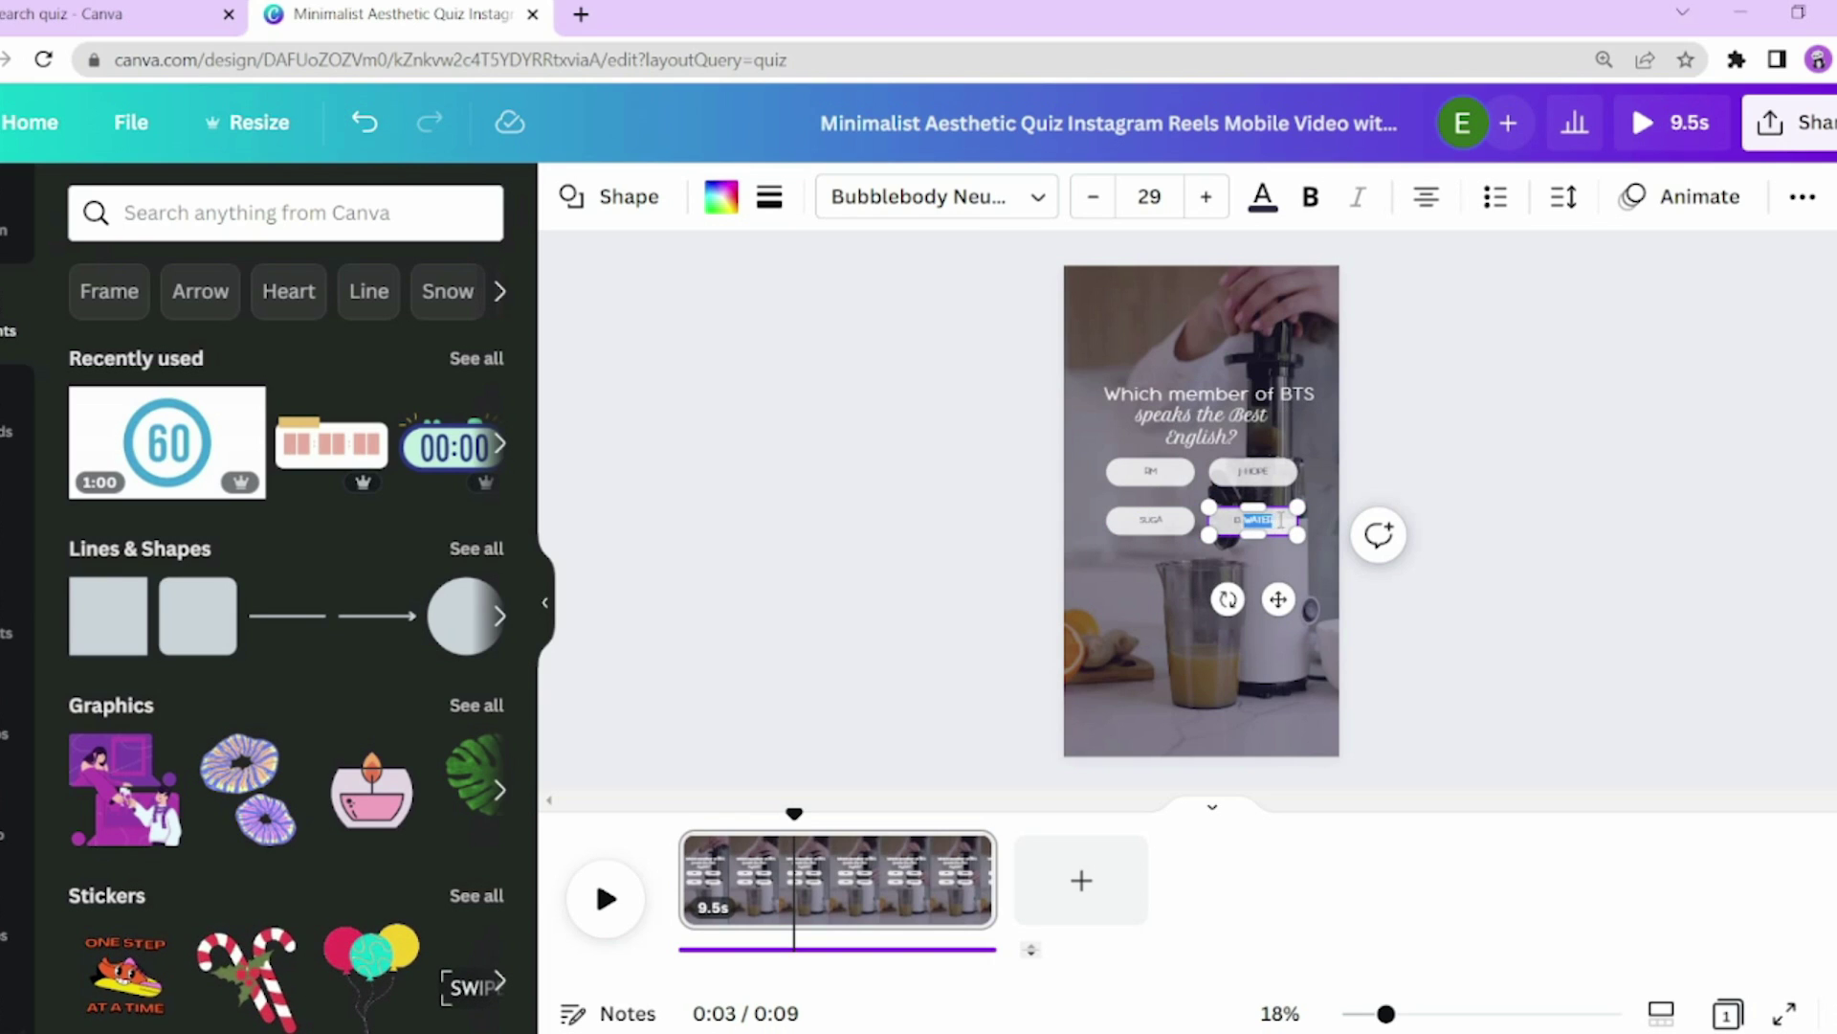
pyautogui.click(1545, 605)
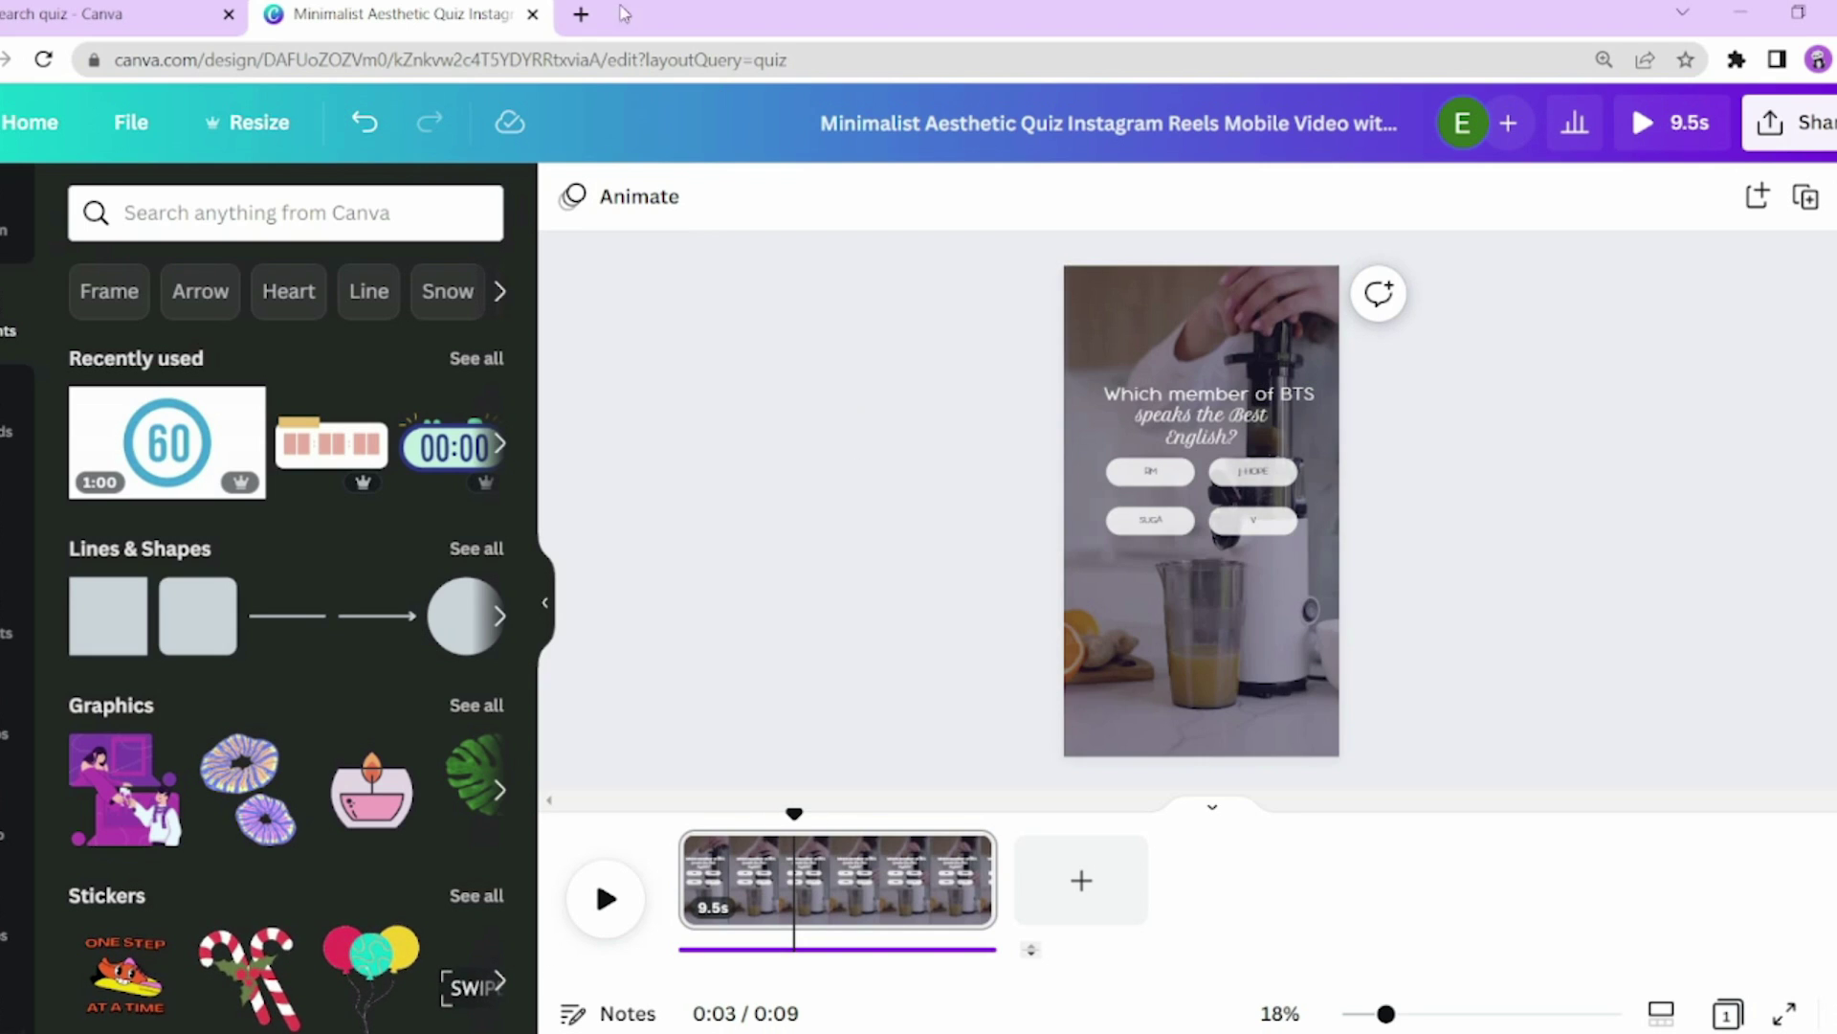
# Step: Search Google Images for "bts" in a new browser tab and pick the group photo with pastel outfits
pyautogui.click(580, 16)
pyautogui.click(865, 533)
pyautogui.write('bts')
pyautogui.press('Return')
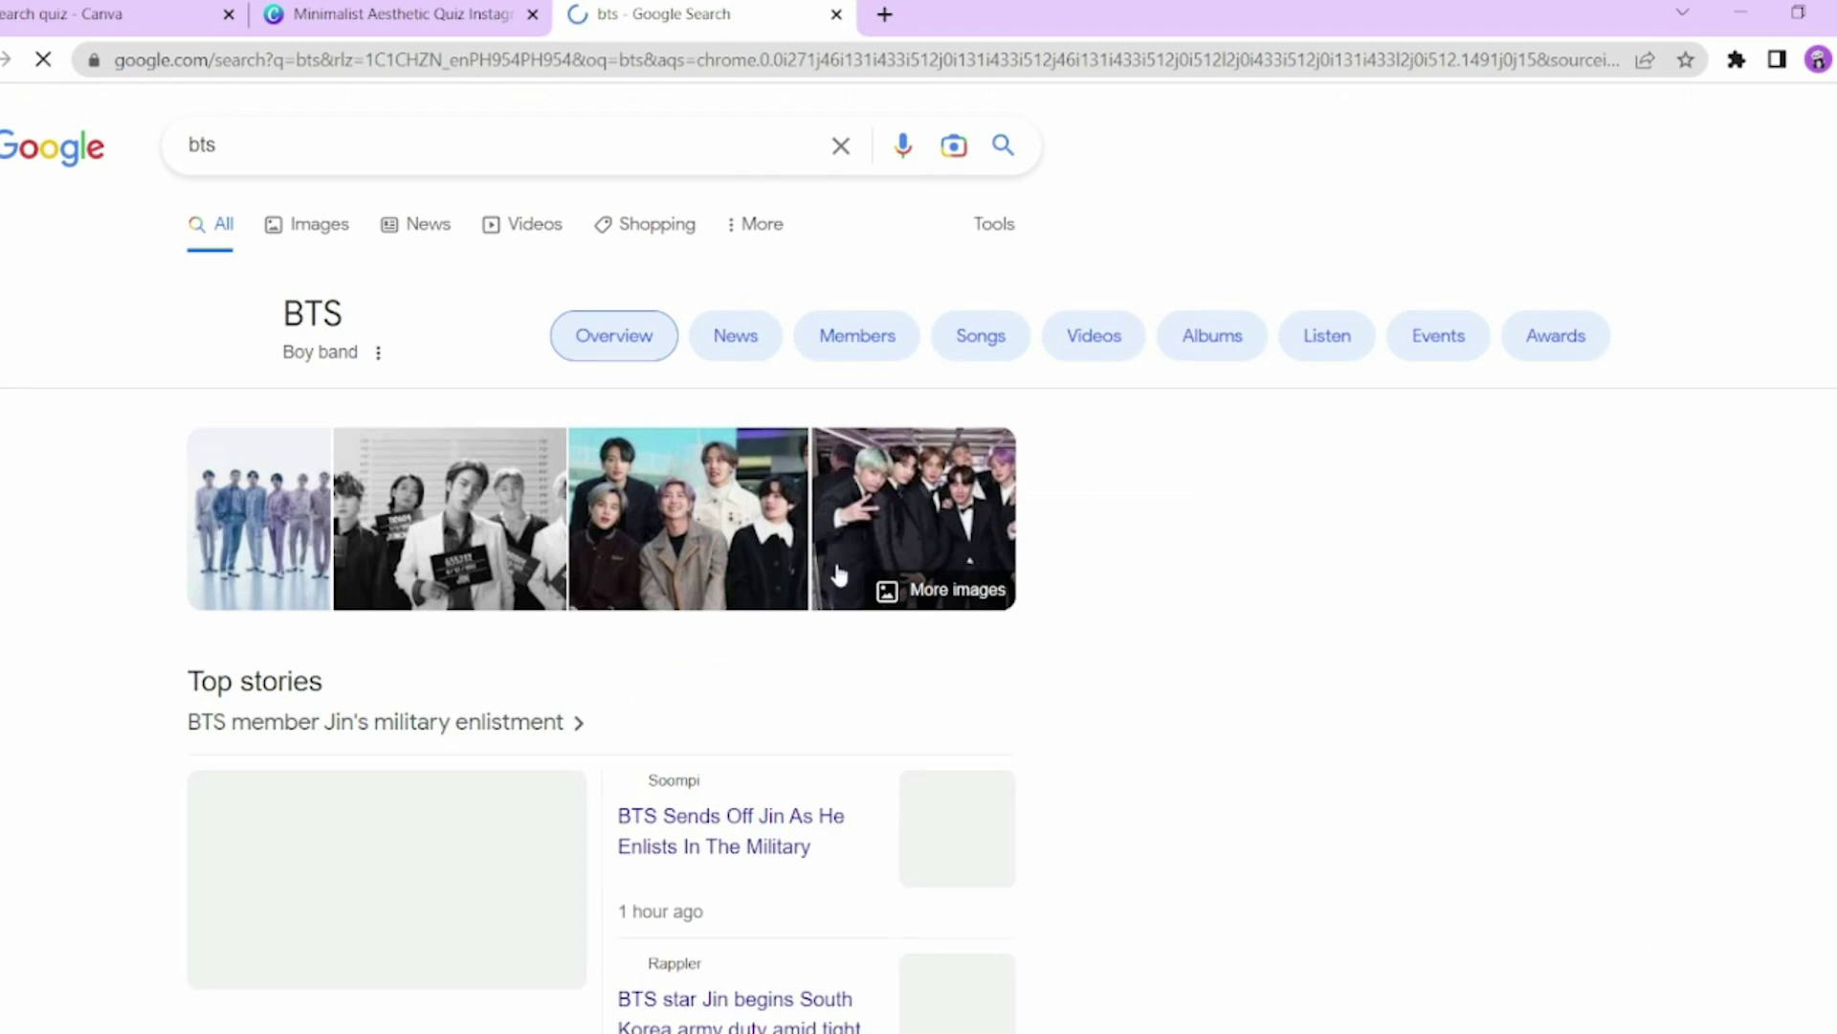
pyautogui.click(311, 220)
pyautogui.scroll(-1, 885, 529)
pyautogui.scroll(-8, 885, 530)
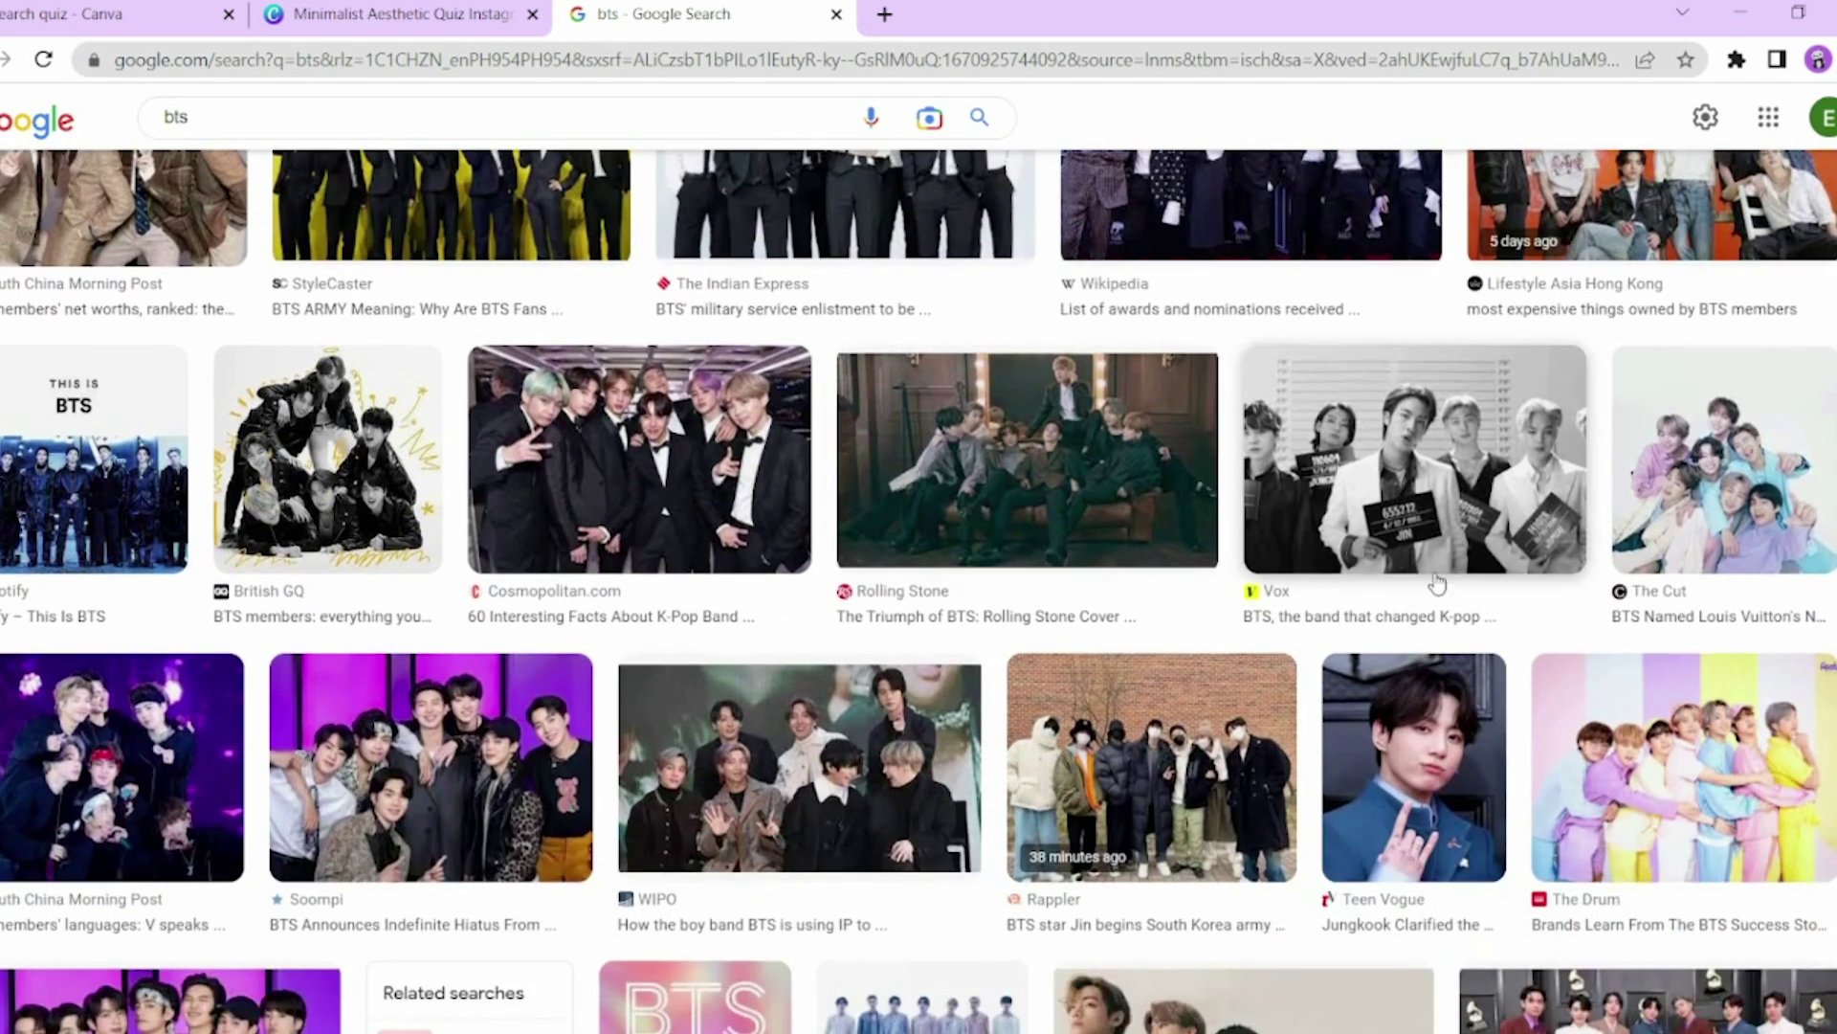
pyautogui.click(1734, 468)
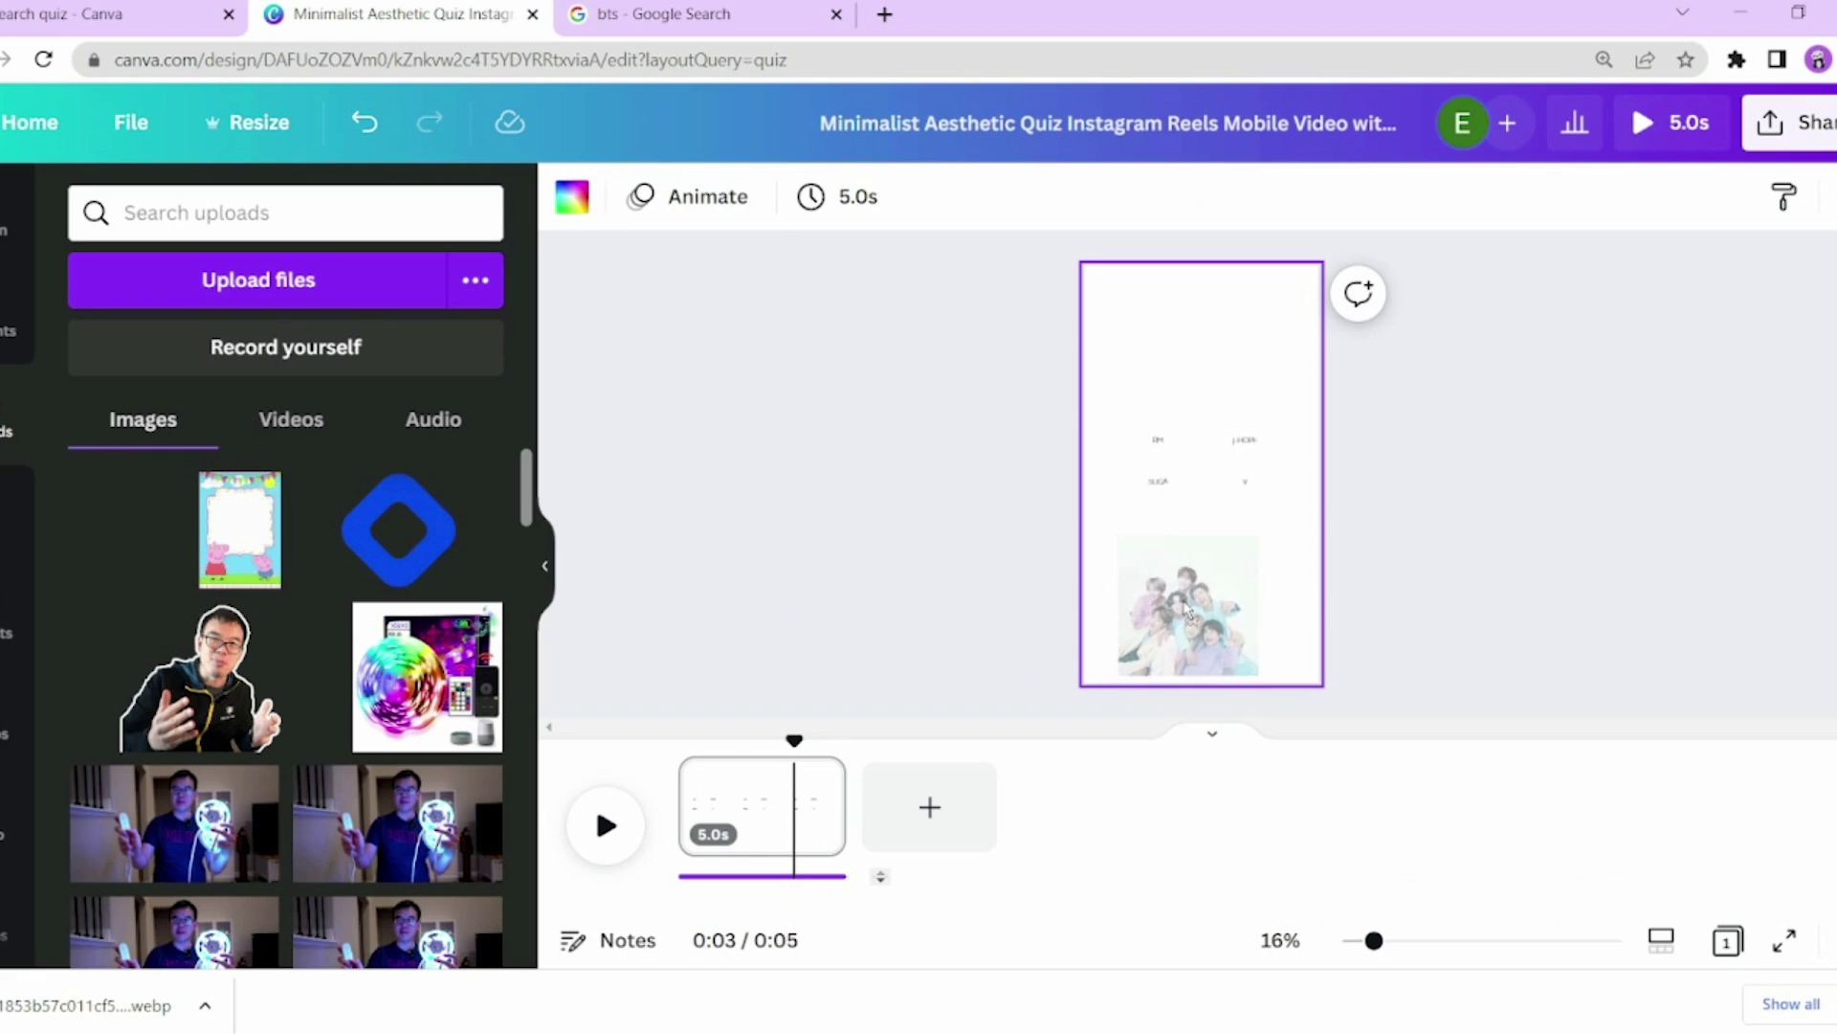
# Step: Enlarge the BTS group photo to cover the whole page and send it to the back behind the quiz text
pyautogui.click(1190, 606)
pyautogui.moveTo(1260, 536); pyautogui.dragTo(1444, 238)
pyautogui.moveTo(1013, 668); pyautogui.dragTo(985, 697)
pyautogui.moveTo(1219, 532); pyautogui.dragTo(1231, 536)
pyautogui.rightClick(1233, 538)
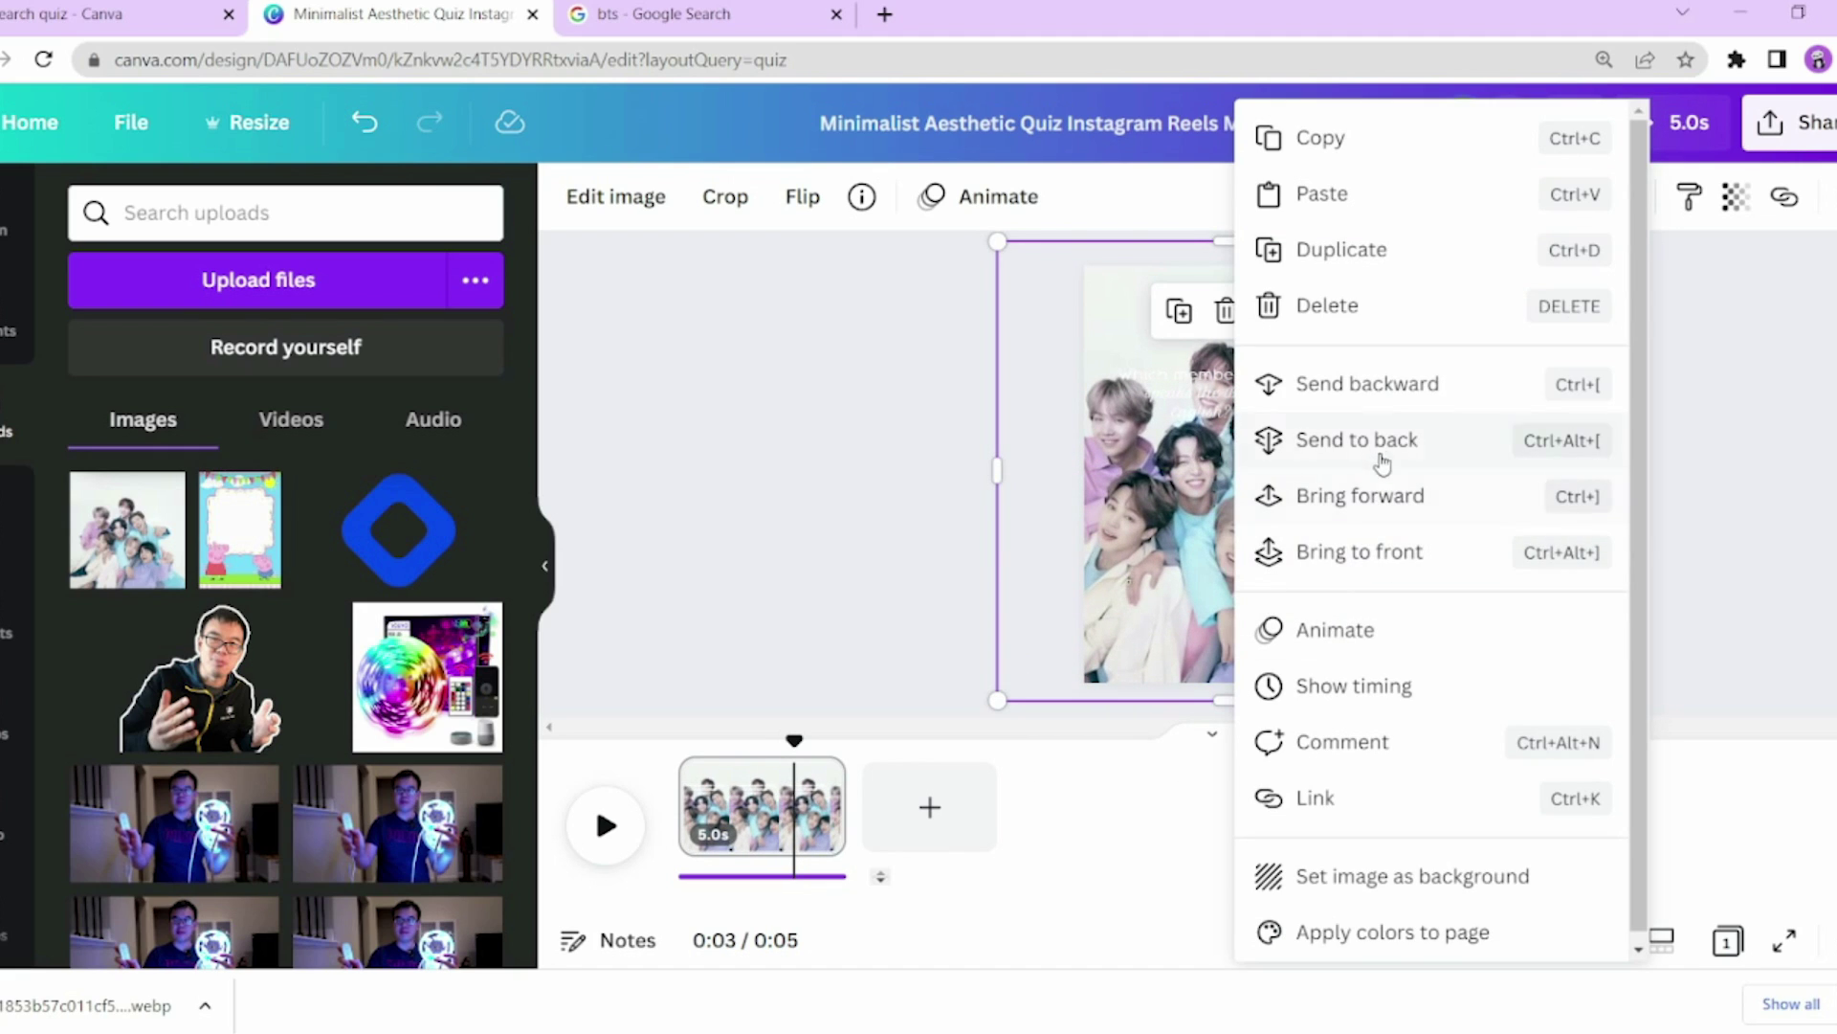
pyautogui.click(1369, 442)
pyautogui.click(1526, 517)
# Step: Recolor both lines of the question text with the dark purple document color
pyautogui.click(1210, 378)
pyautogui.click(1259, 375)
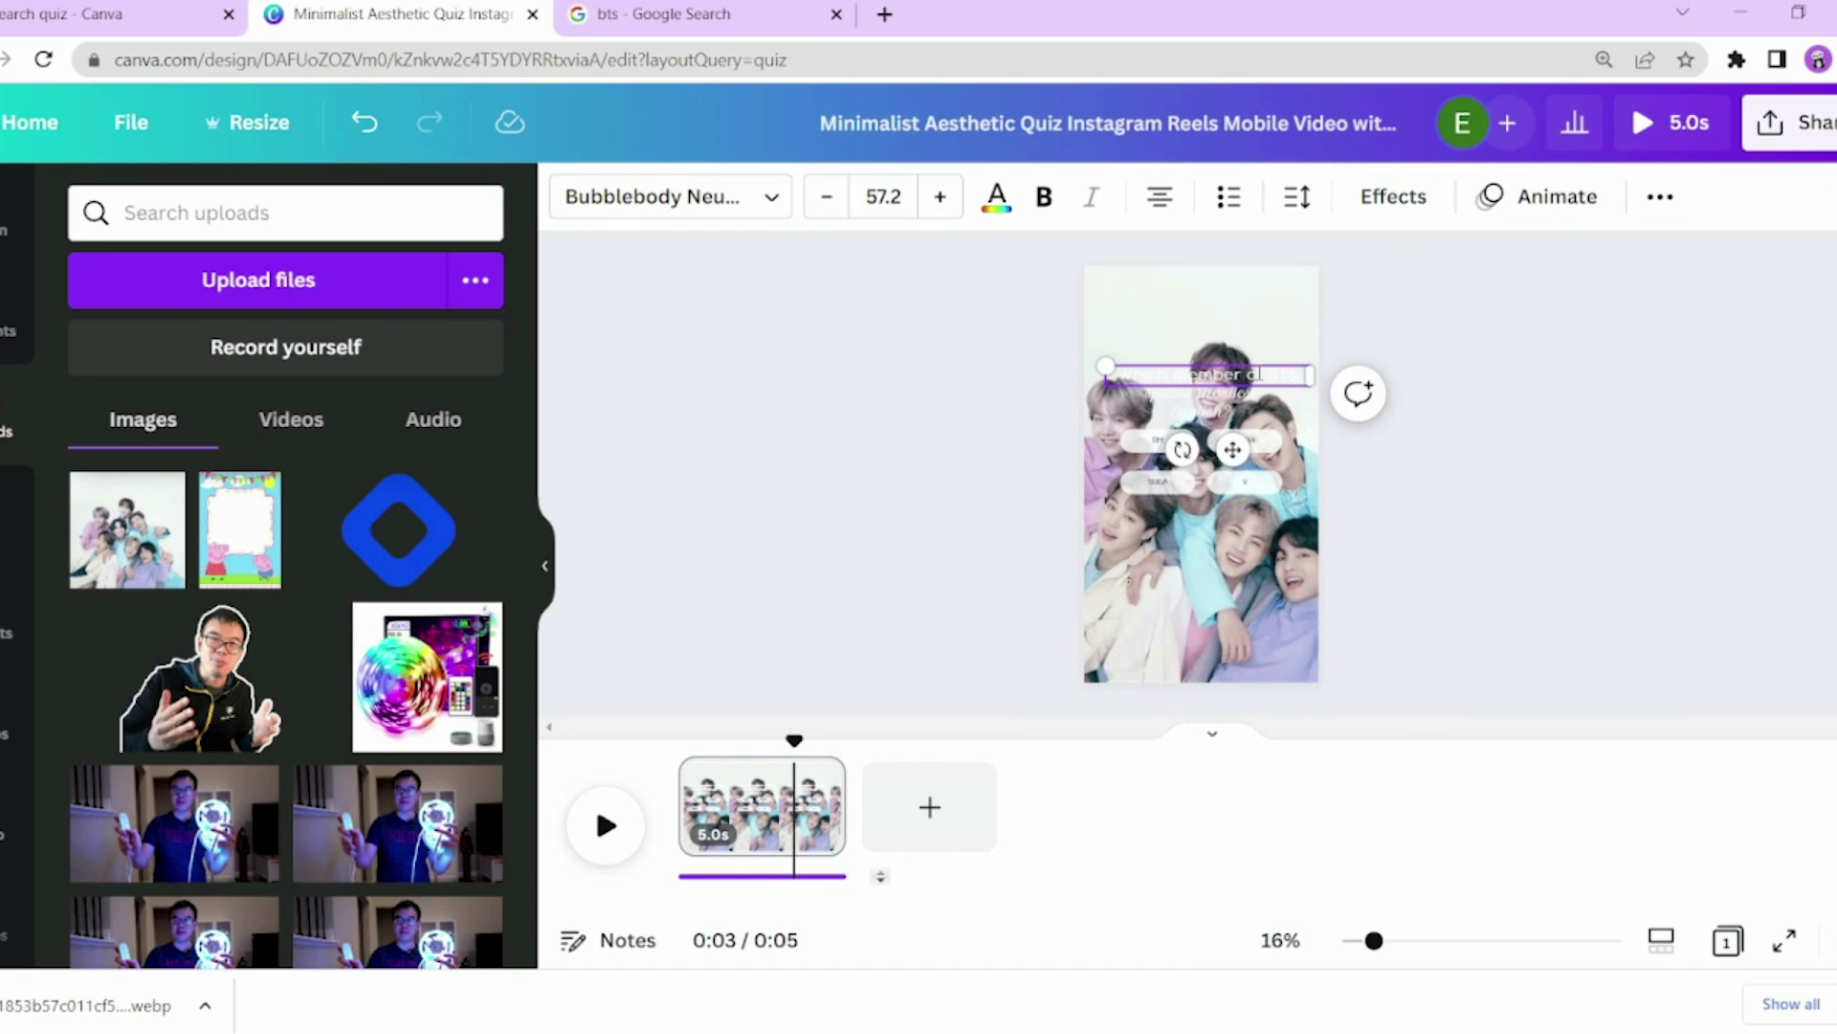
pyautogui.click(996, 197)
pyautogui.click(171, 352)
pyautogui.click(1205, 405)
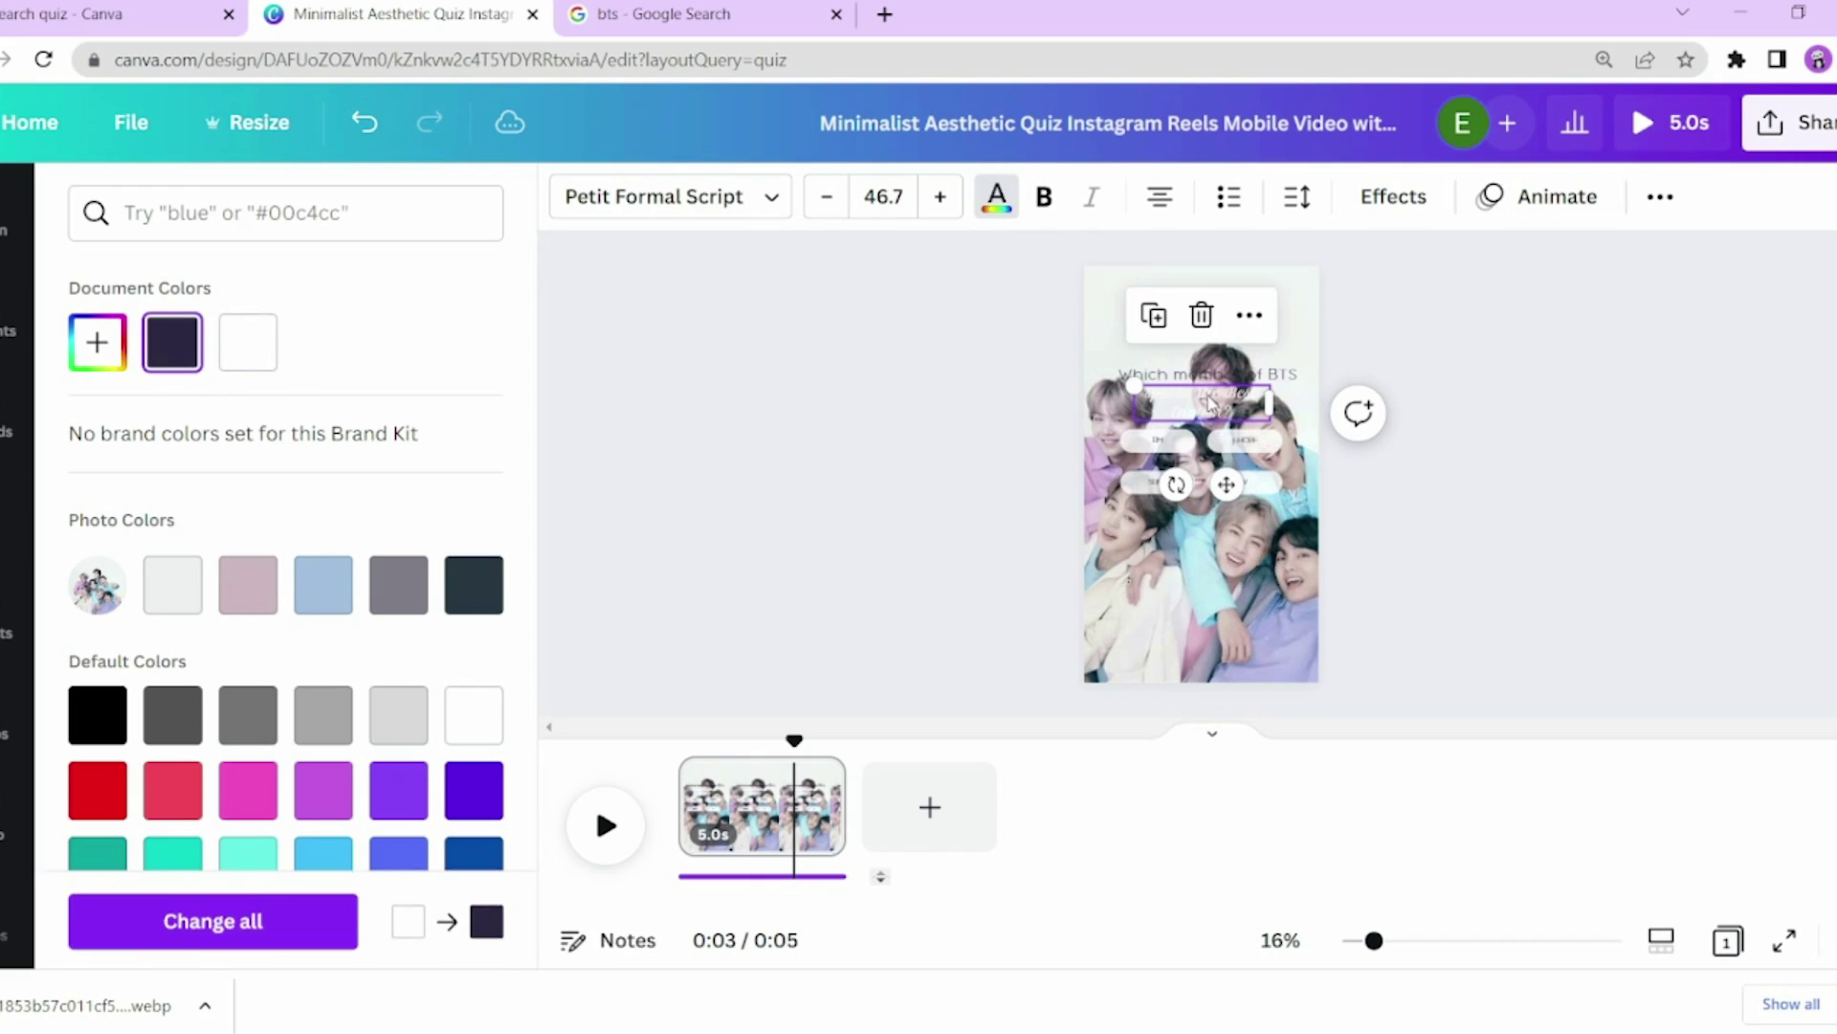
pyautogui.doubleClick(1205, 405)
pyautogui.click(172, 342)
pyautogui.click(1596, 529)
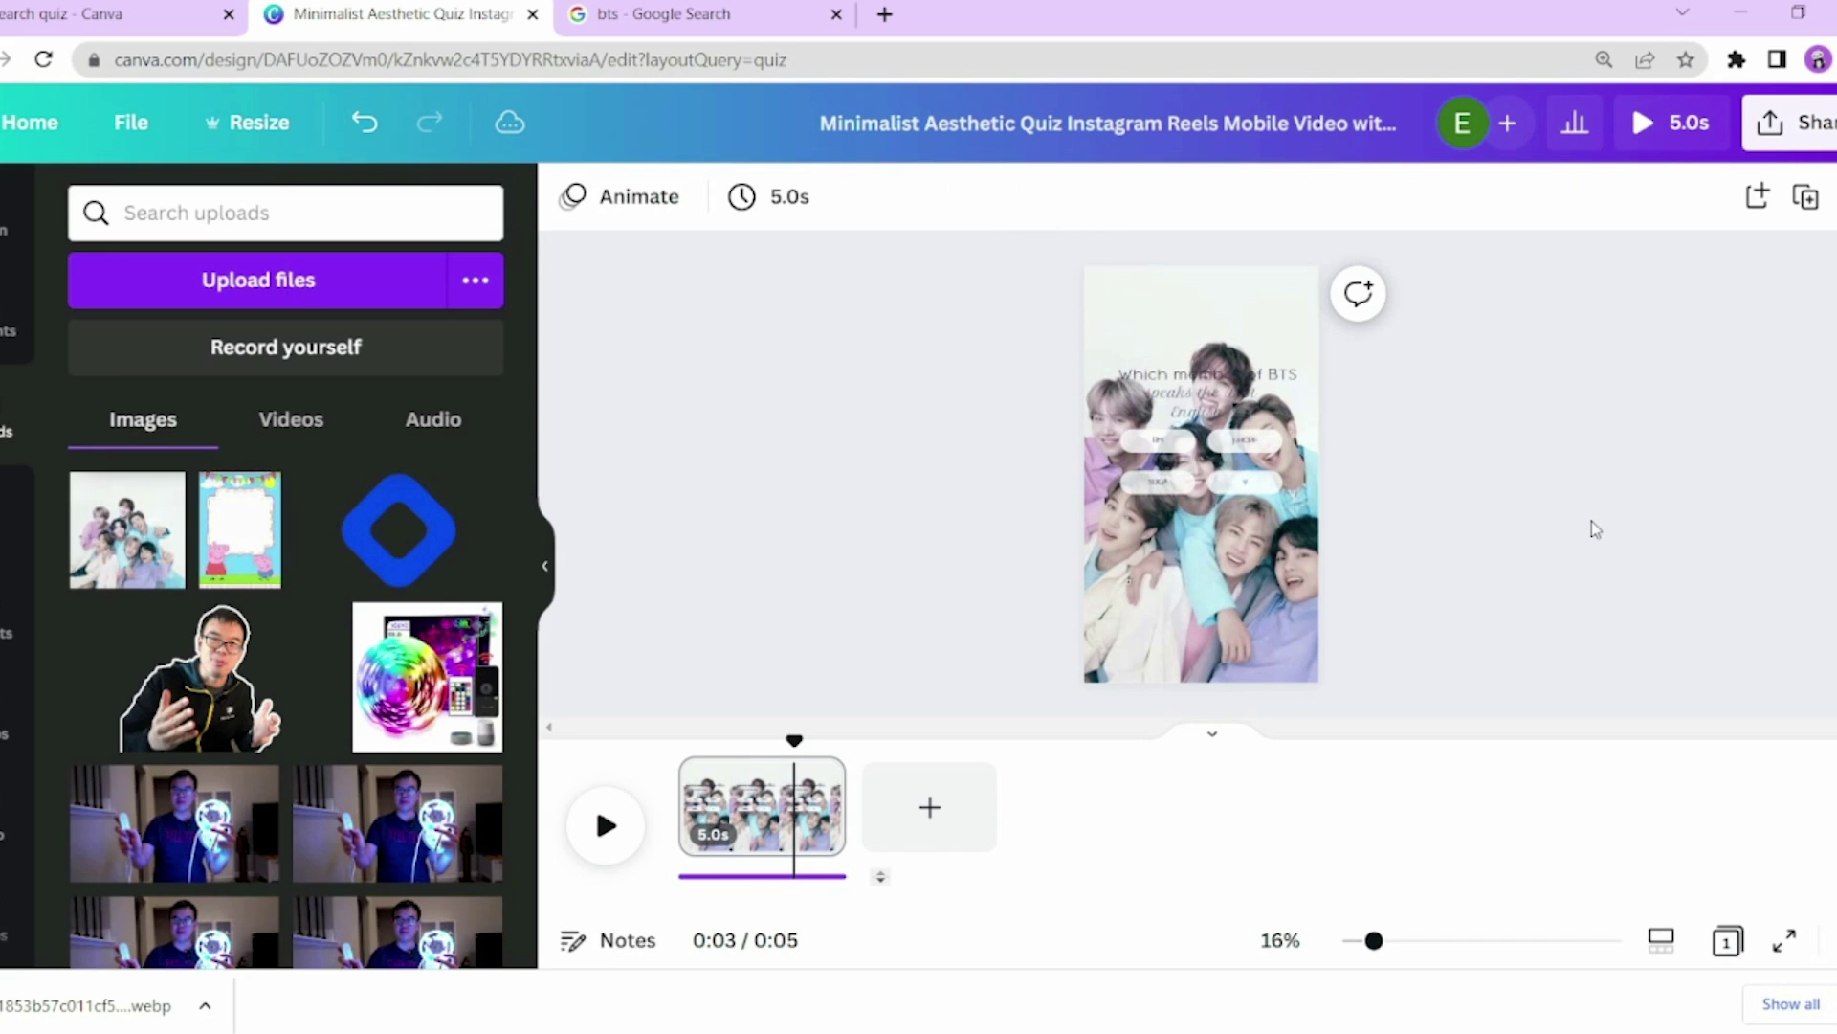
# Step: Set the "speaks the Best English?" line to font size 47.7 and the Anton font
pyautogui.click(1198, 417)
pyautogui.click(940, 196)
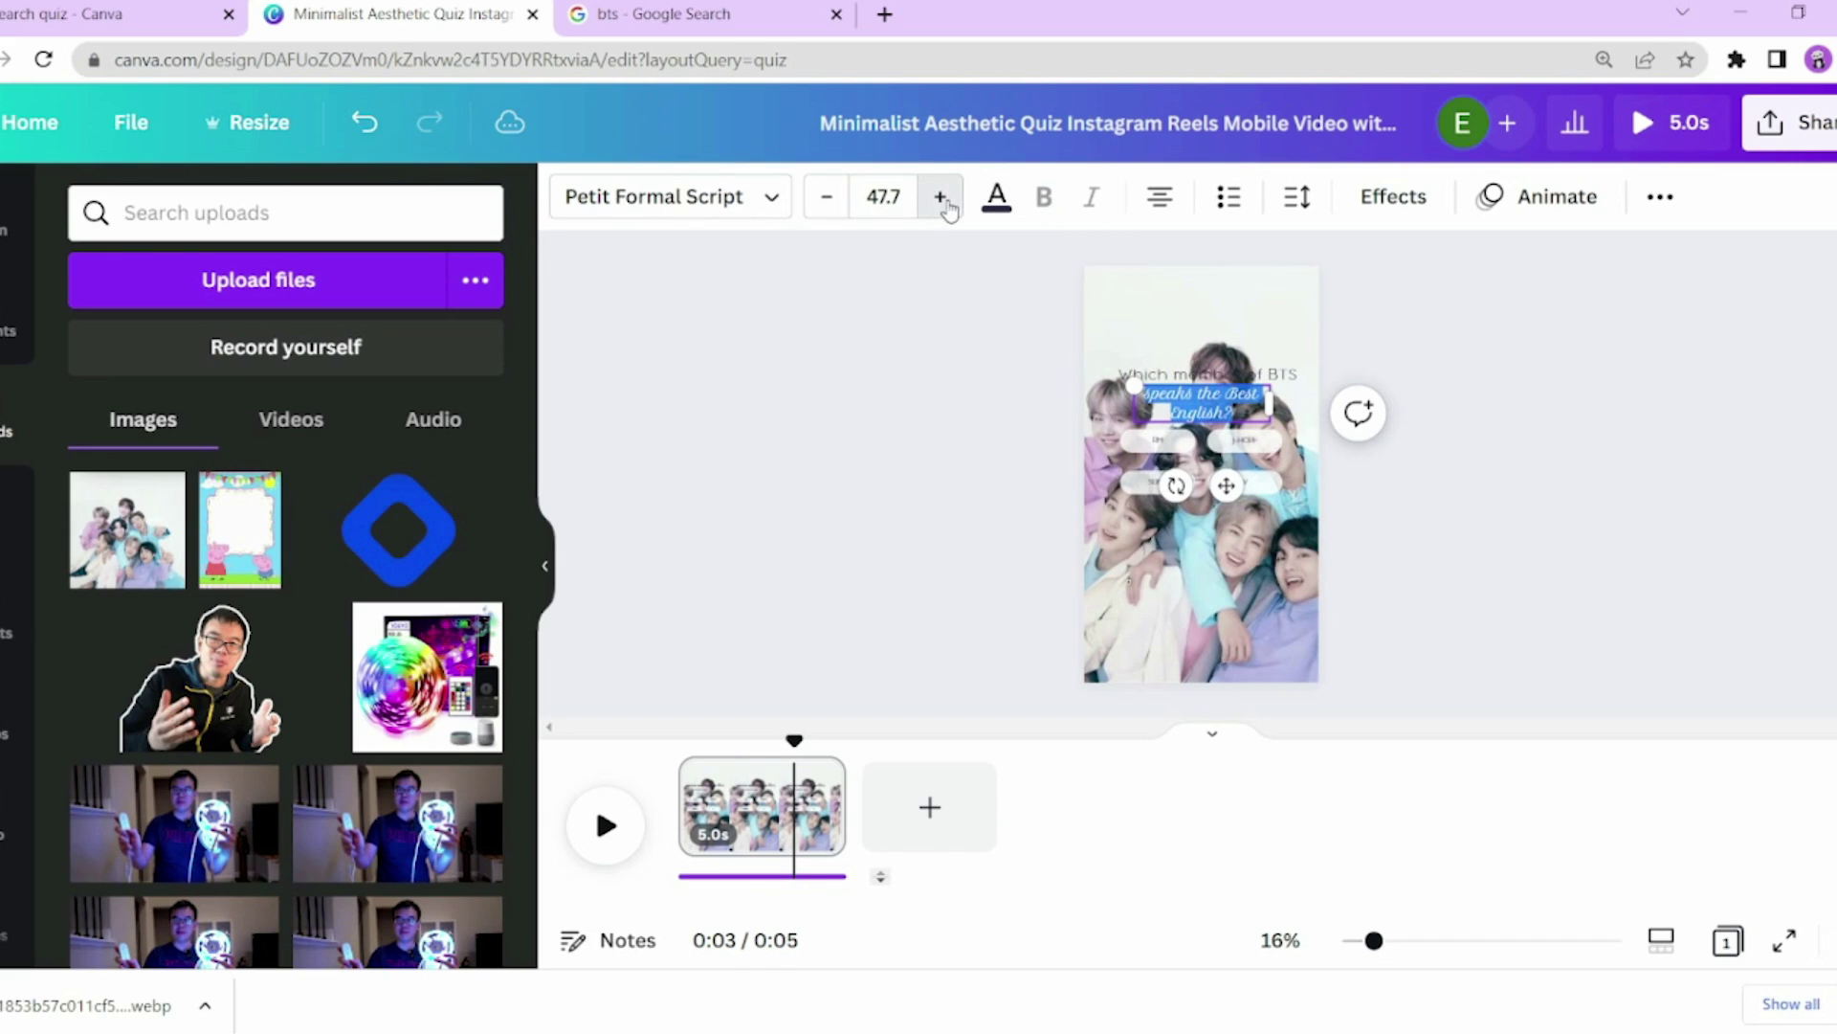
pyautogui.click(767, 196)
pyautogui.click(148, 878)
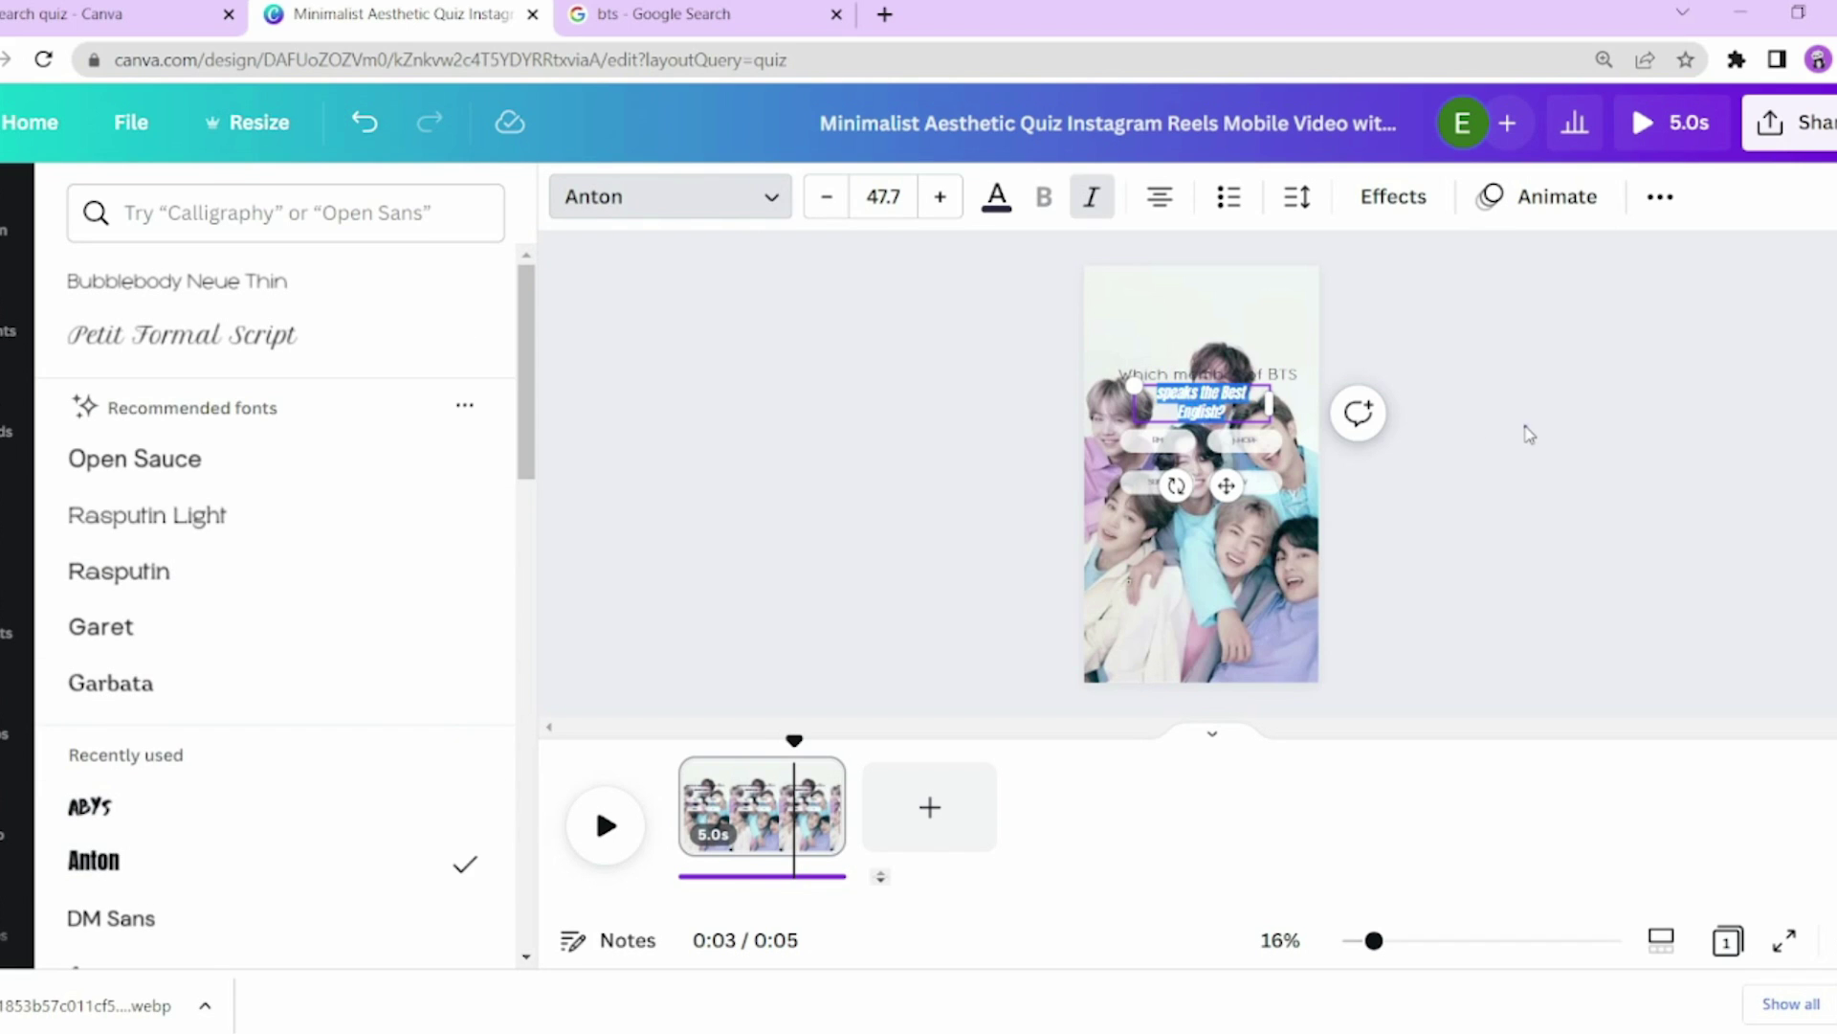
pyautogui.click(1513, 471)
# Step: Darken the BTS group photo in the background with the image adjustments
pyautogui.doubleClick(1196, 375)
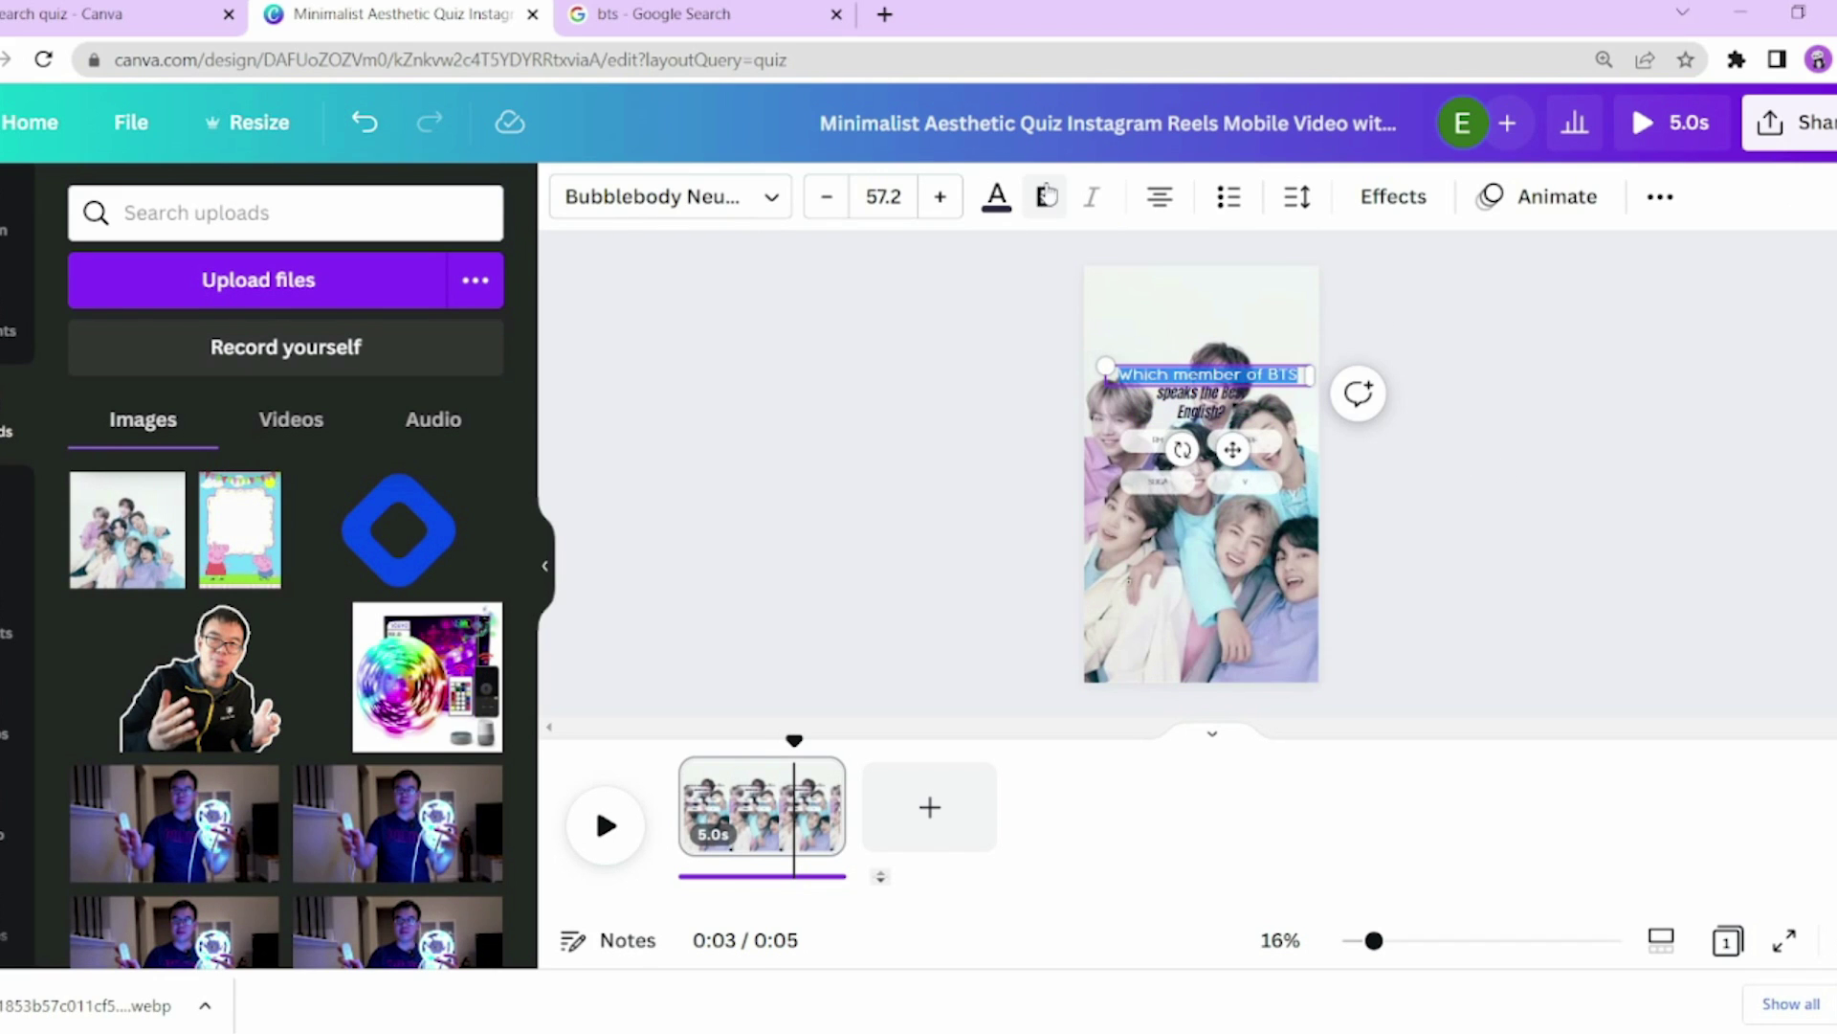
pyautogui.click(1531, 387)
pyautogui.click(1194, 493)
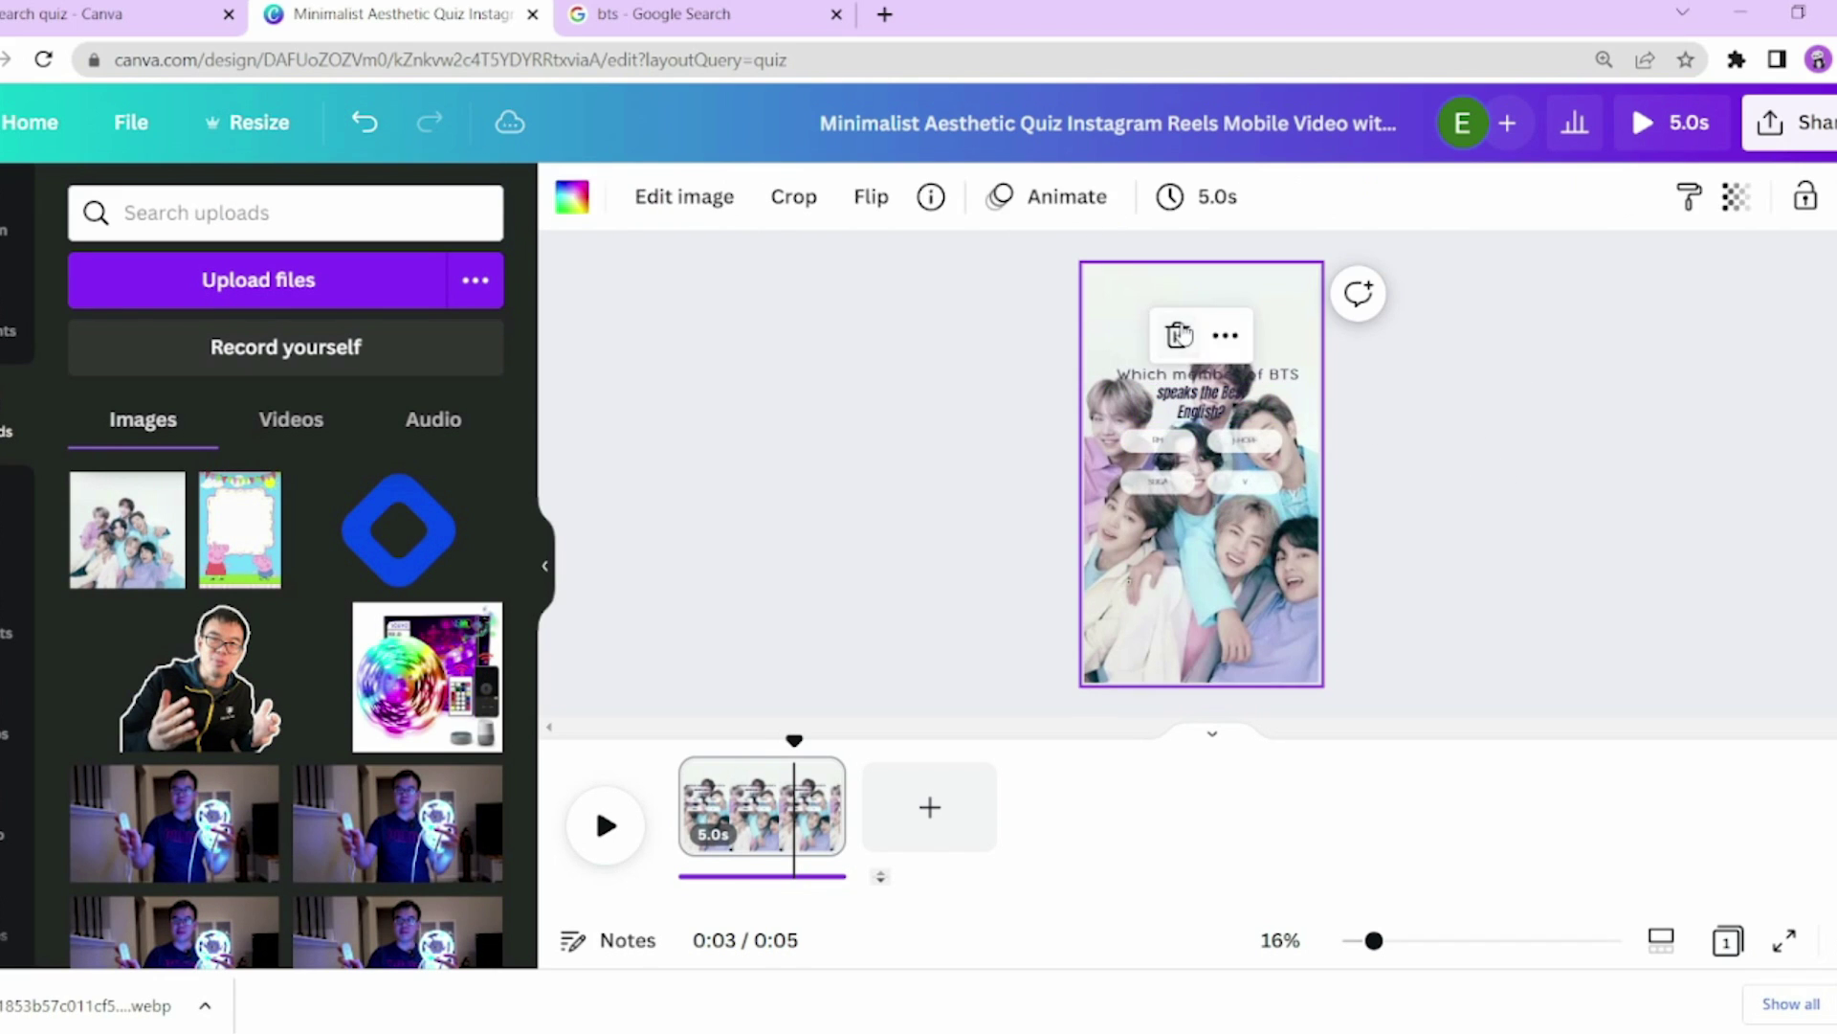
pyautogui.click(694, 201)
pyautogui.moveTo(286, 822); pyautogui.dragTo(221, 822)
pyautogui.click(1462, 504)
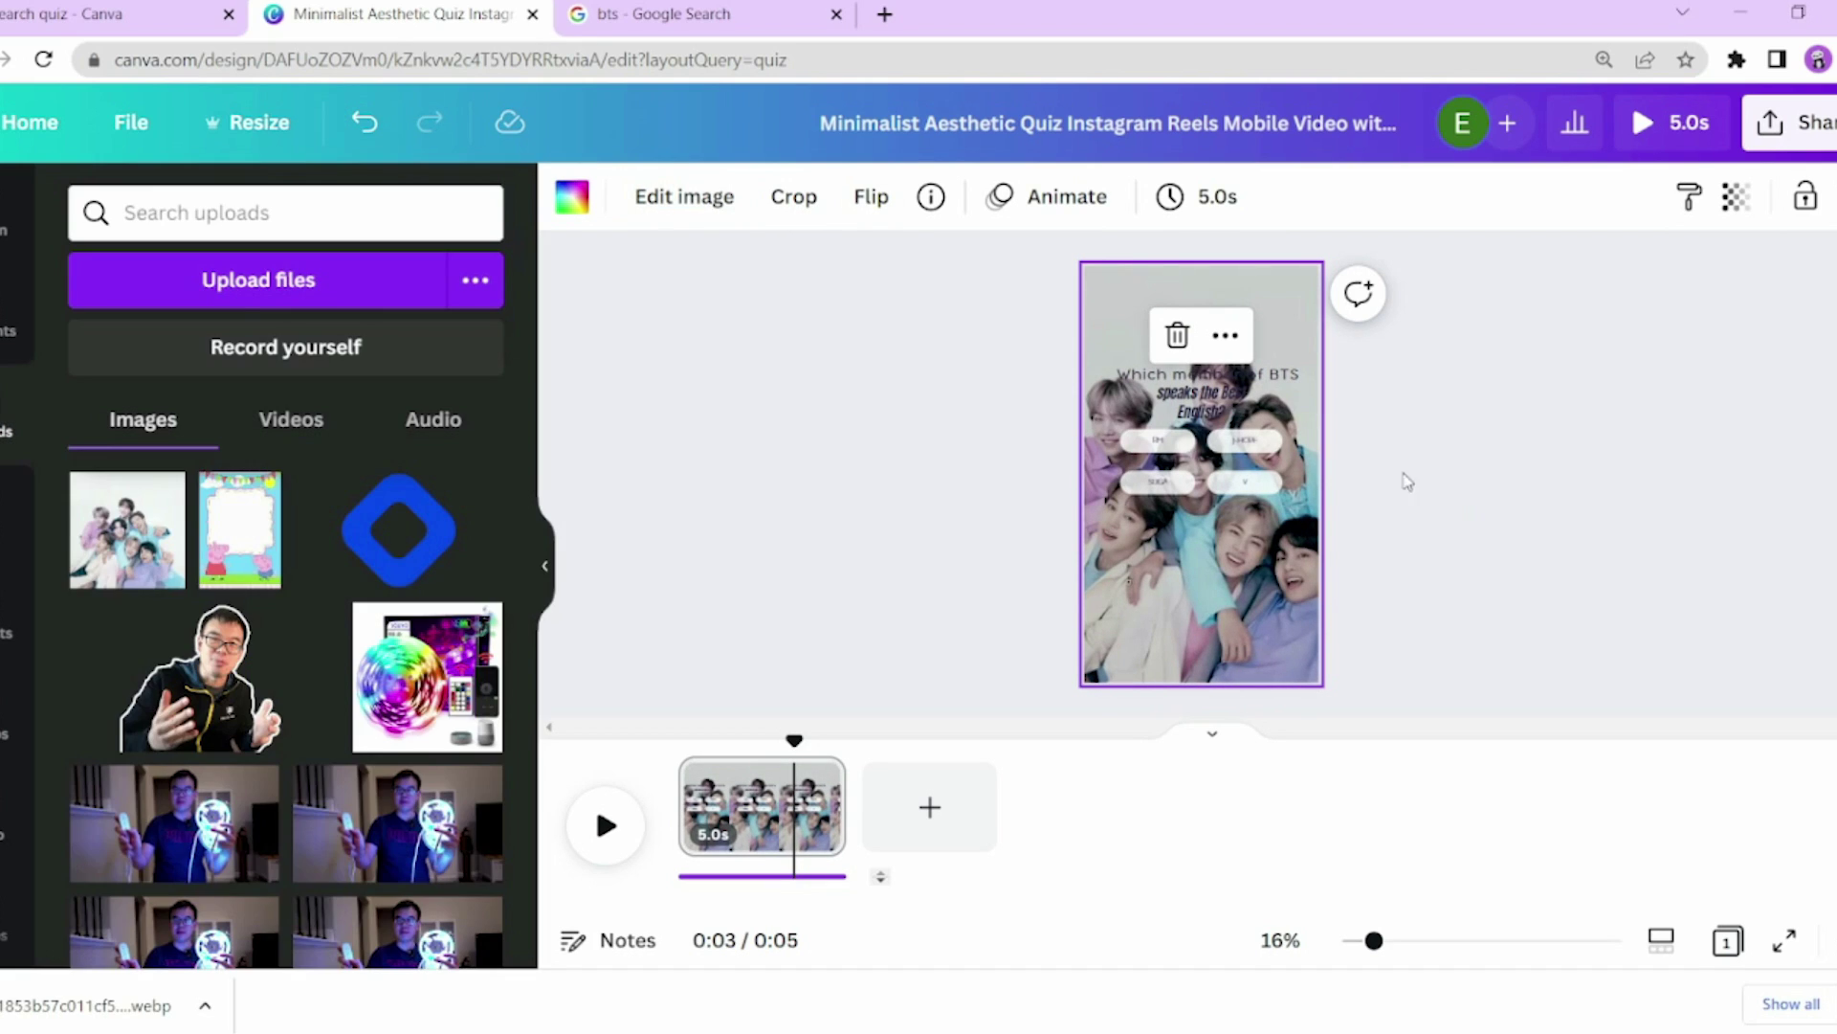
# Step: Recolor both lines of the question text with the white document color
pyautogui.click(1183, 372)
pyautogui.click(996, 196)
pyautogui.click(248, 341)
pyautogui.click(1201, 402)
pyautogui.click(248, 342)
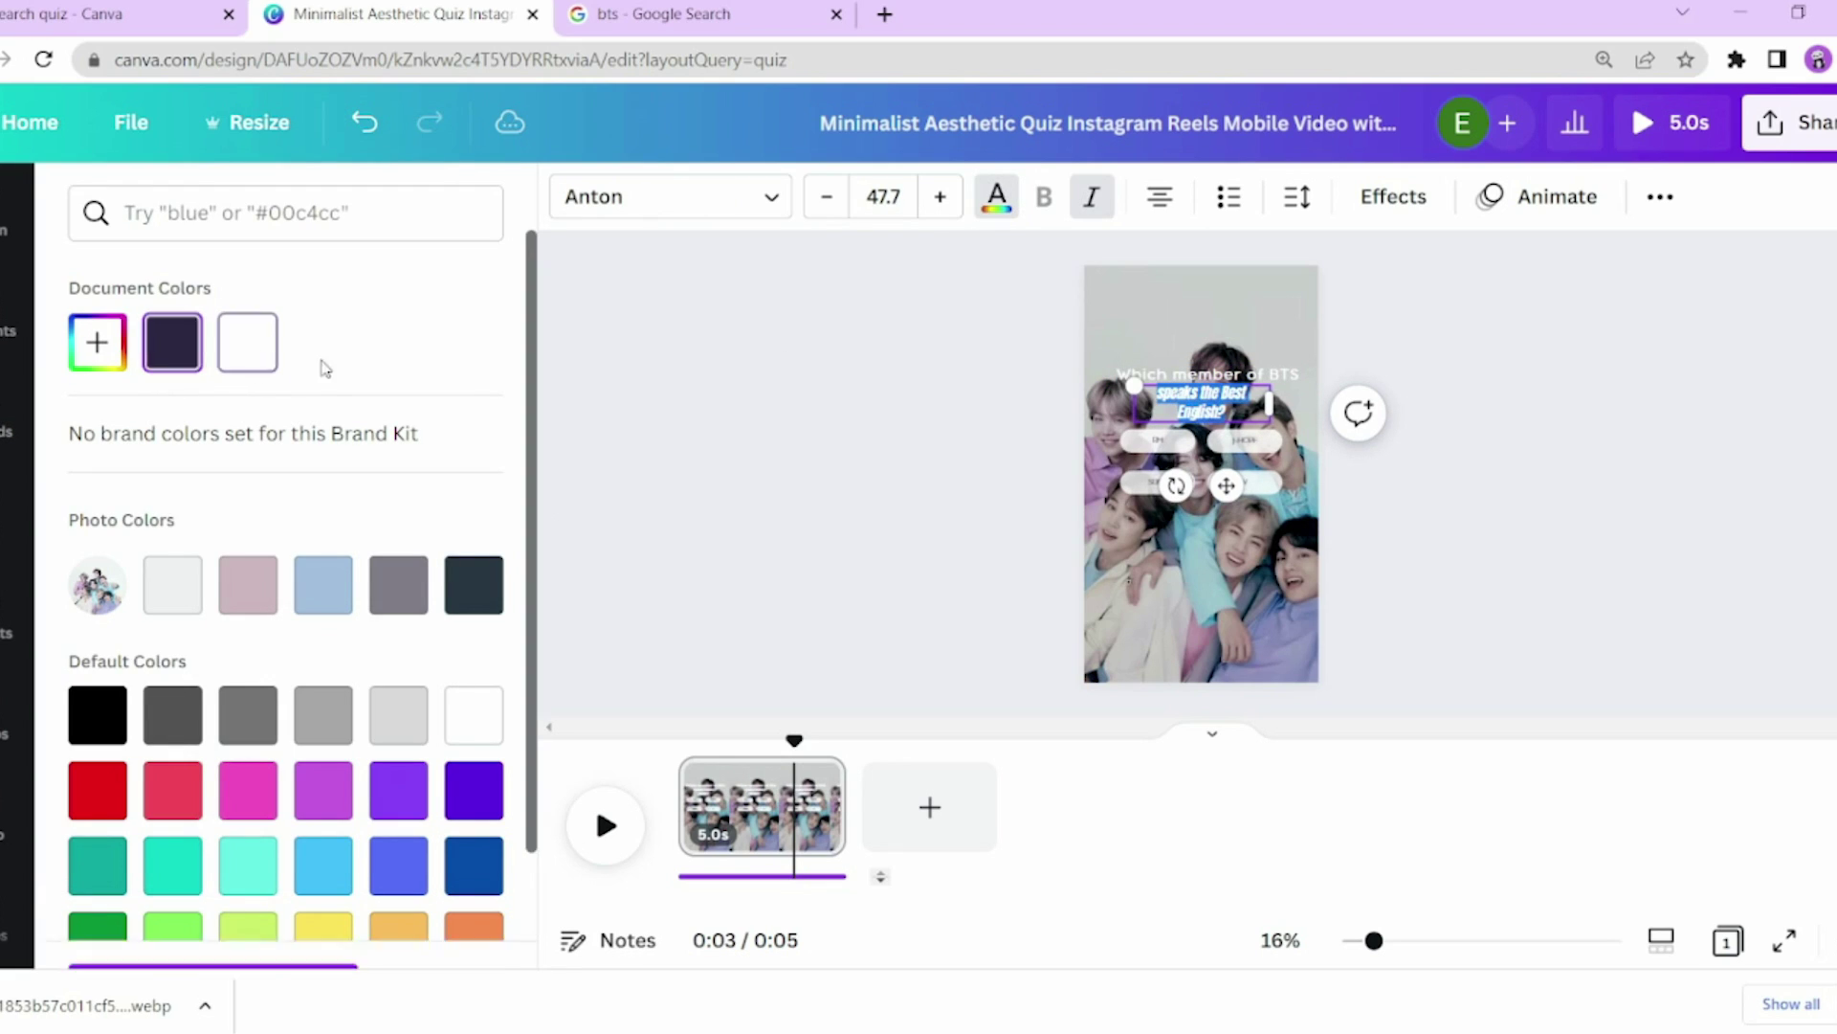
pyautogui.click(910, 521)
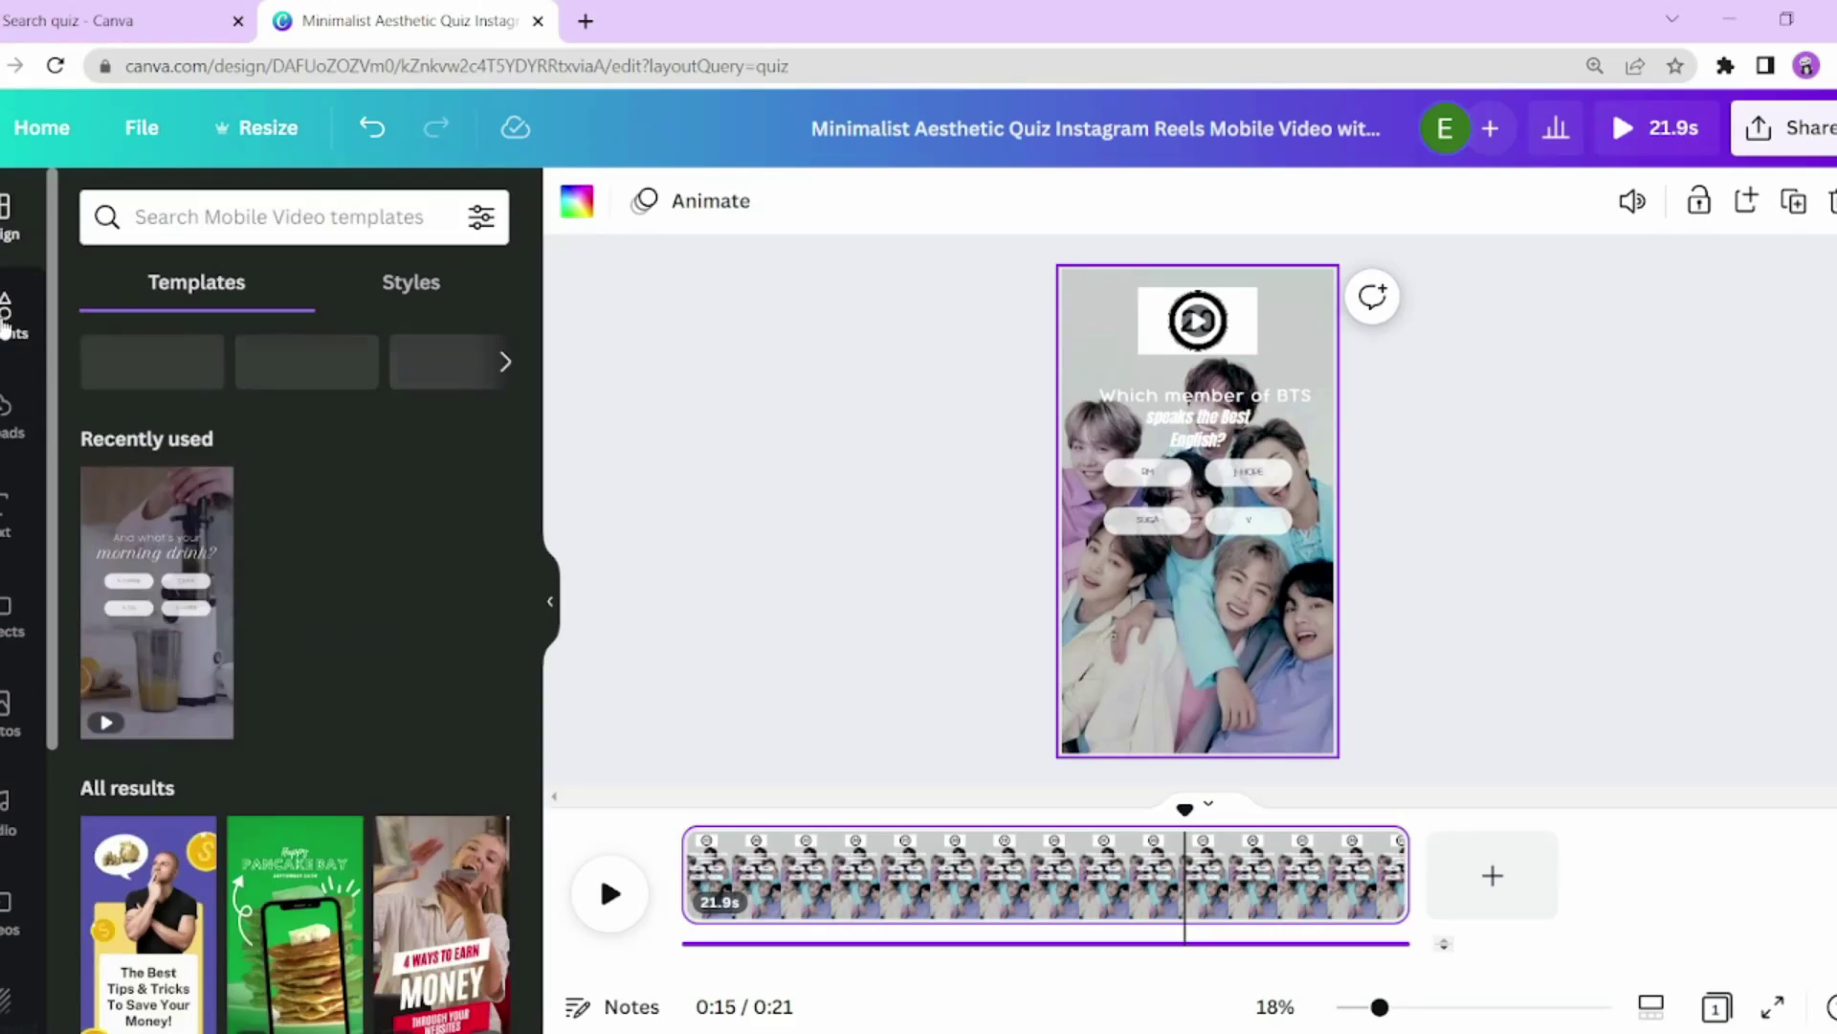
# Step: Search the design elements for "timer countdown" and browse the matching graphics and videos
pyautogui.click(6, 316)
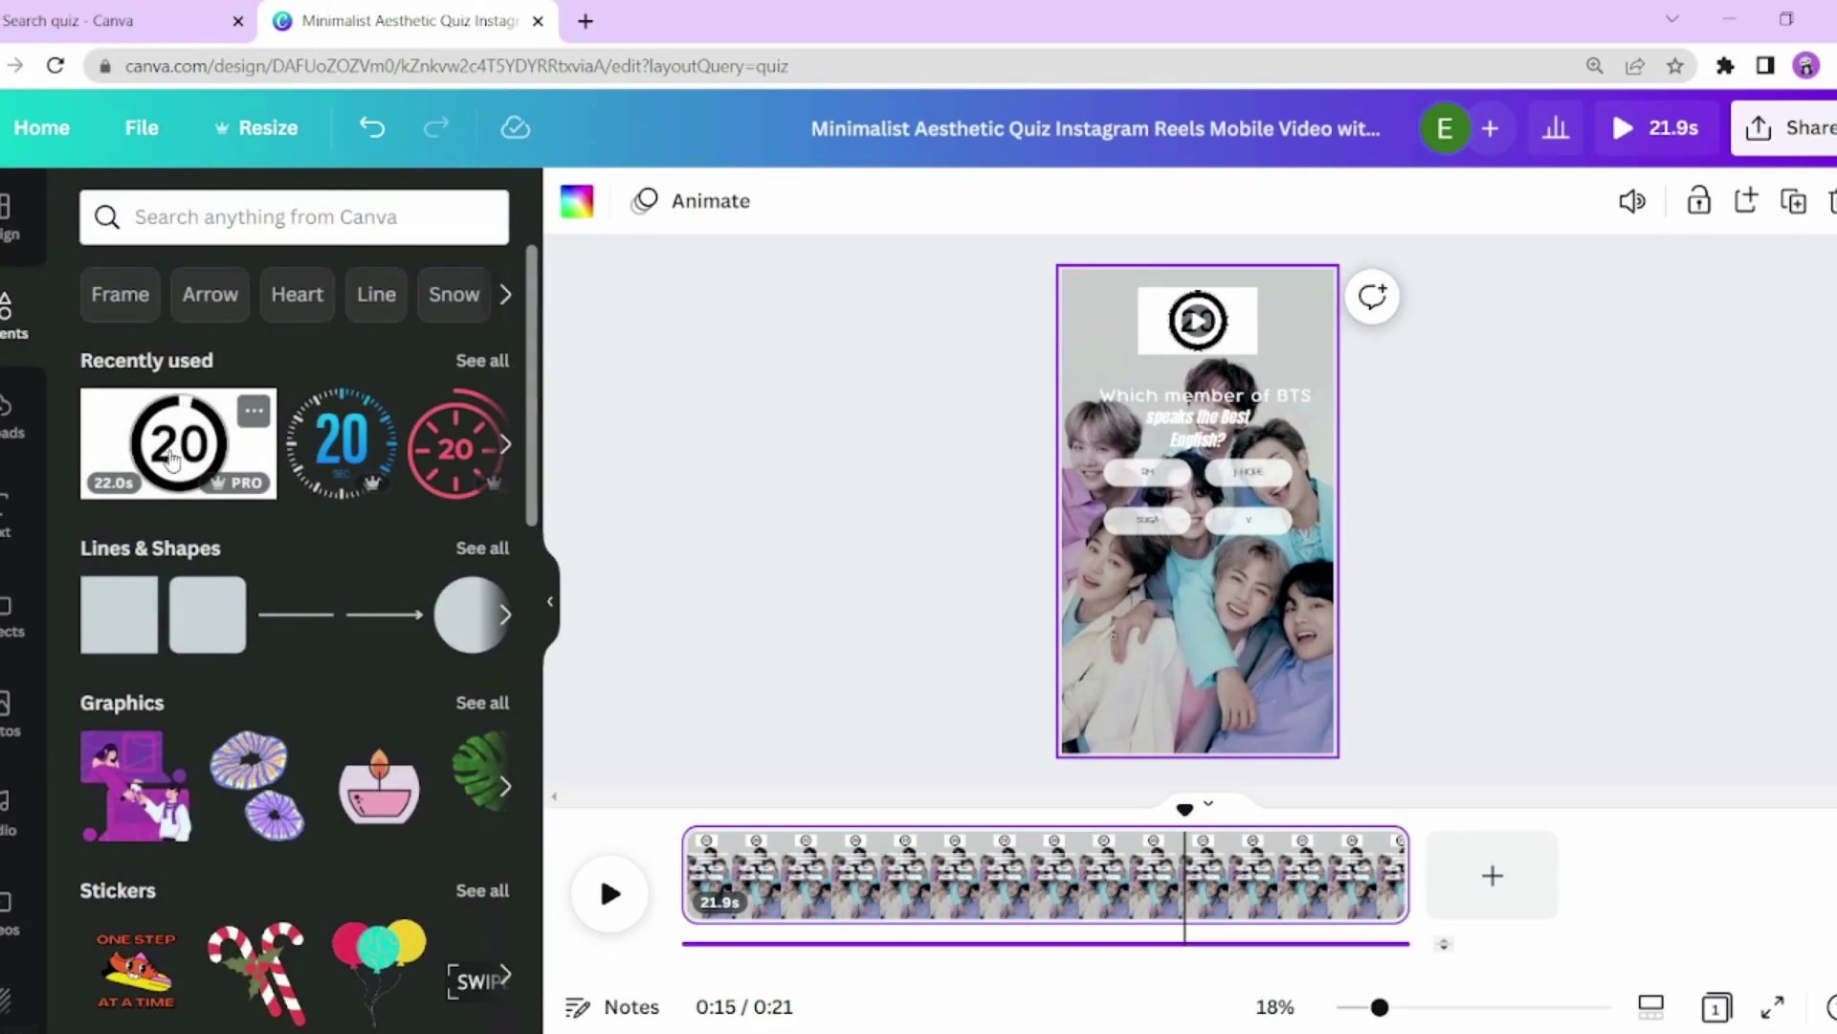
pyautogui.click(234, 217)
pyautogui.write('timercountdown')
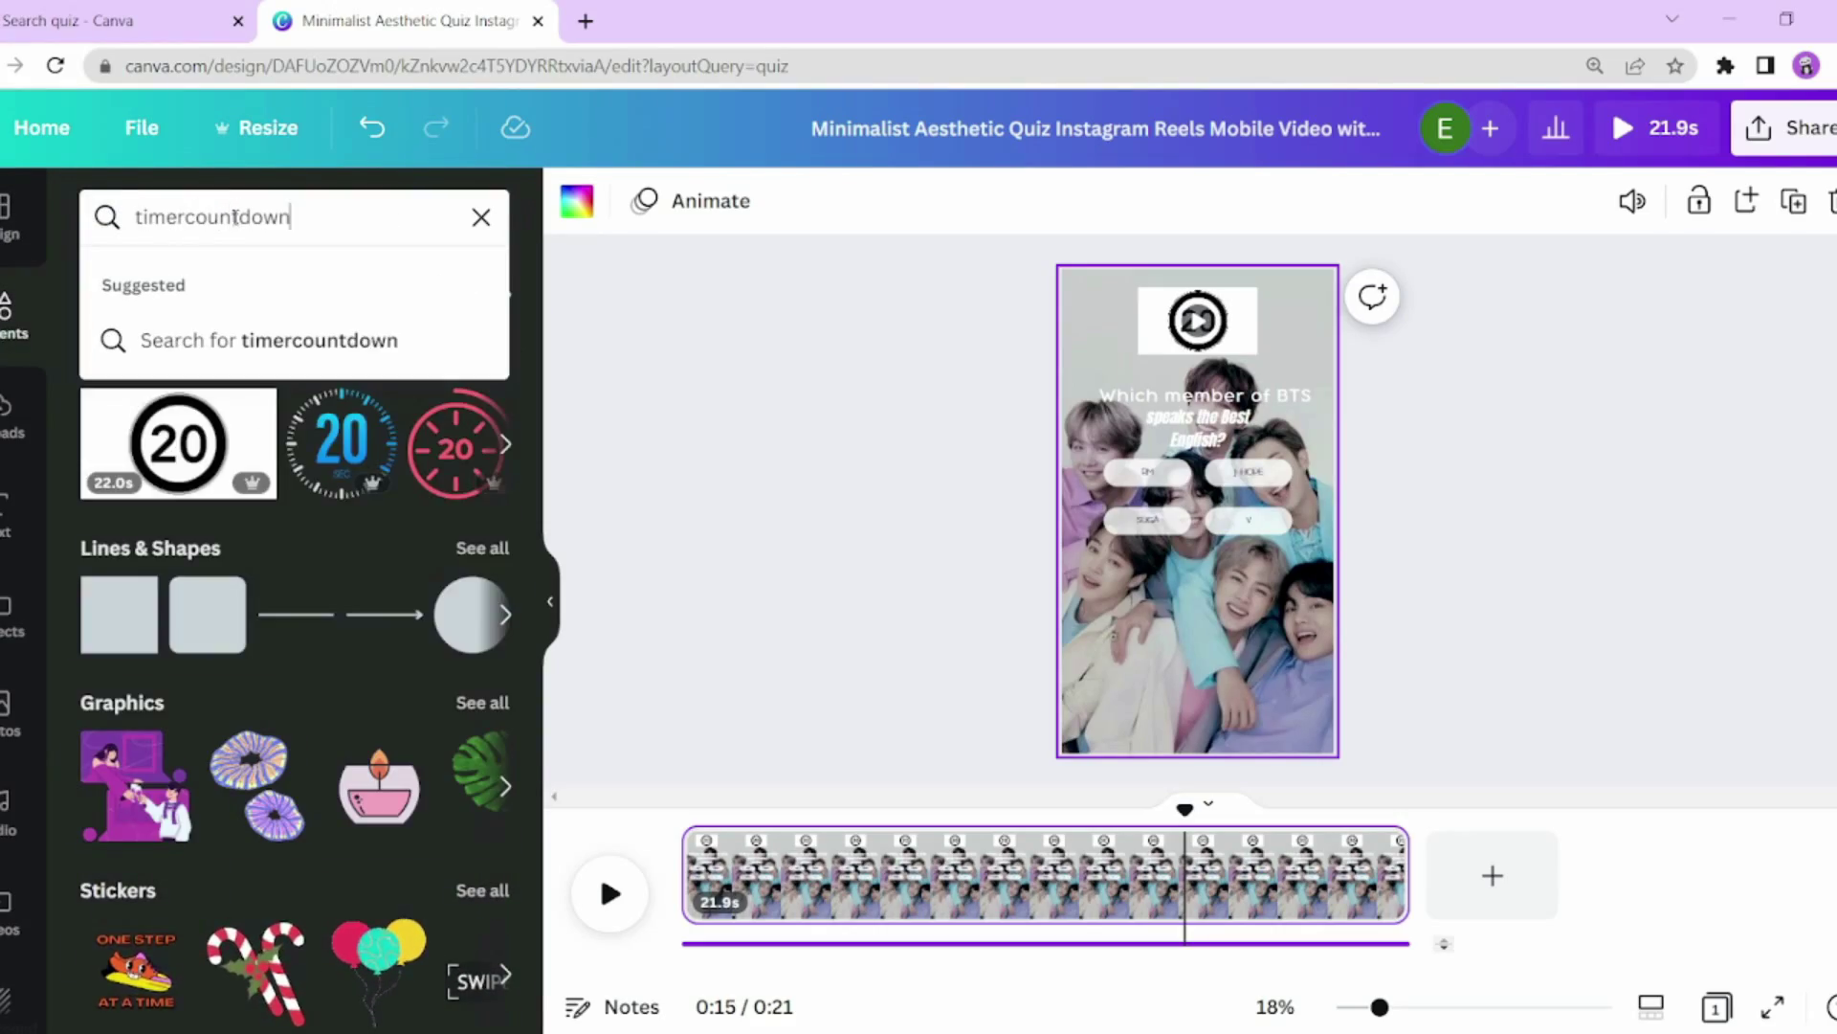
pyautogui.press('Return')
pyautogui.click(177, 217)
pyautogui.press('Return')
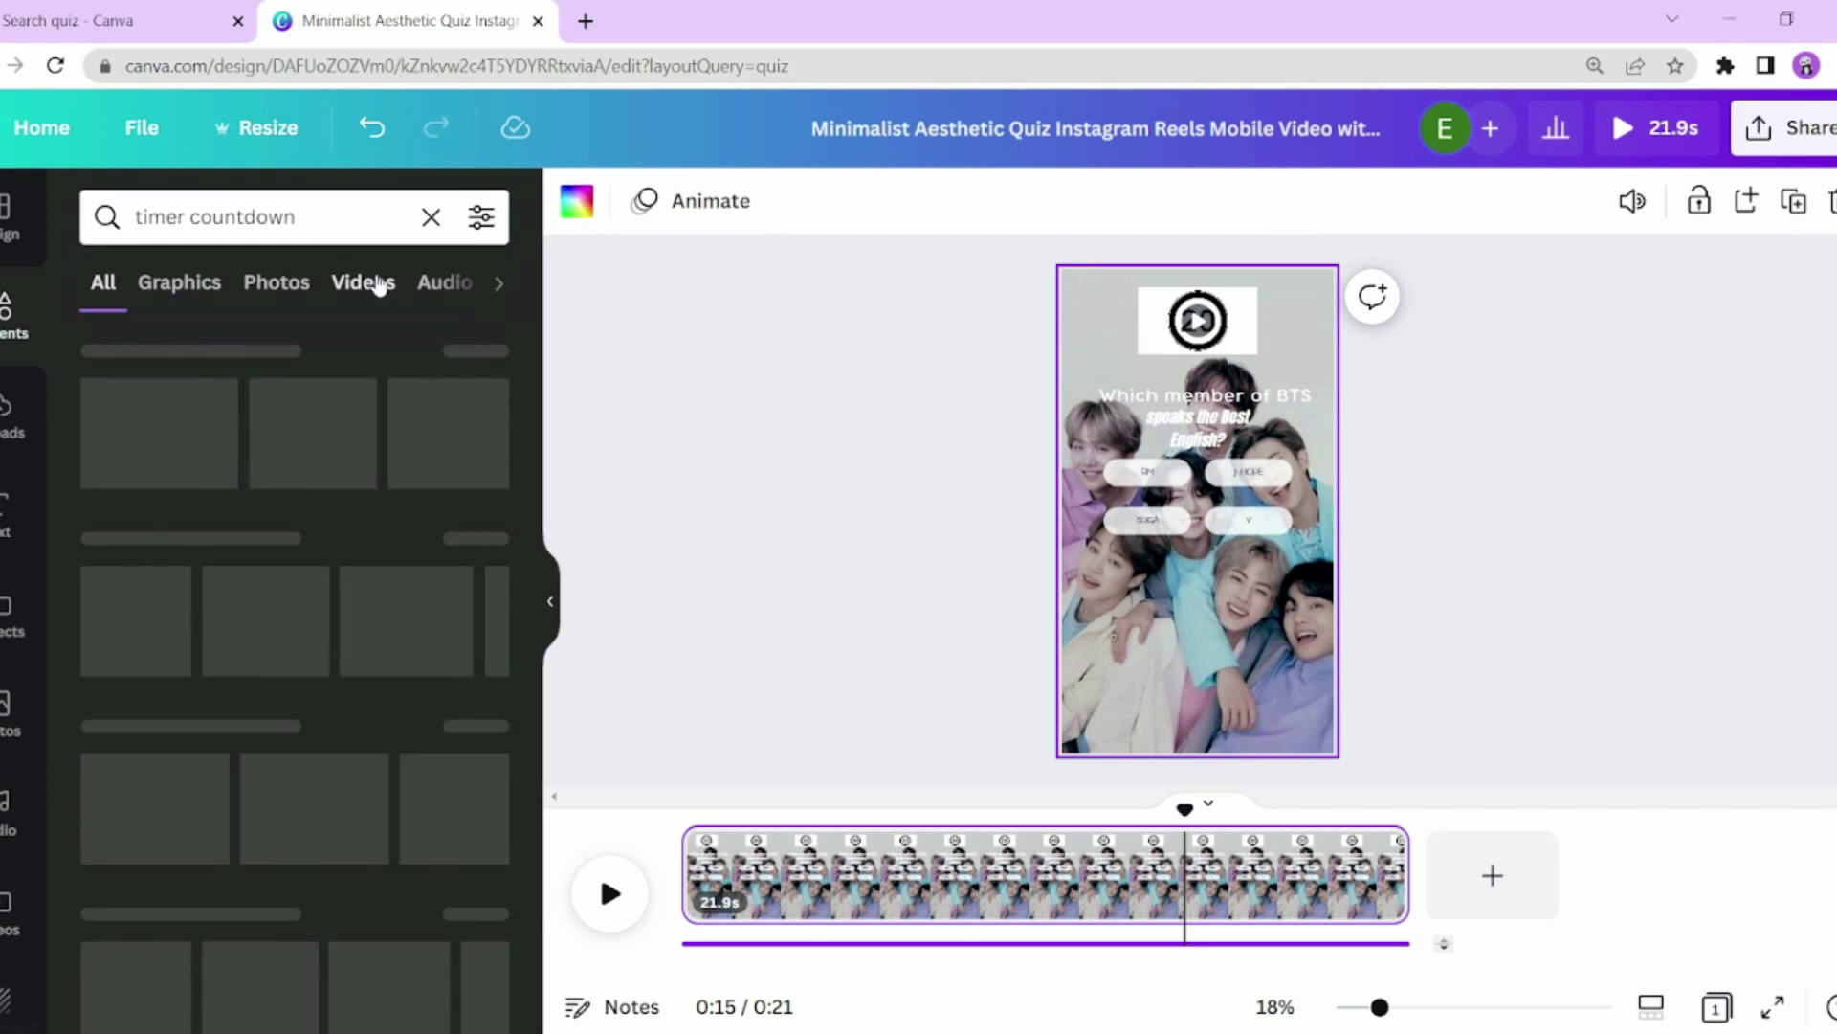
pyautogui.scroll(-2, 458, 552)
pyautogui.scroll(2, 457, 553)
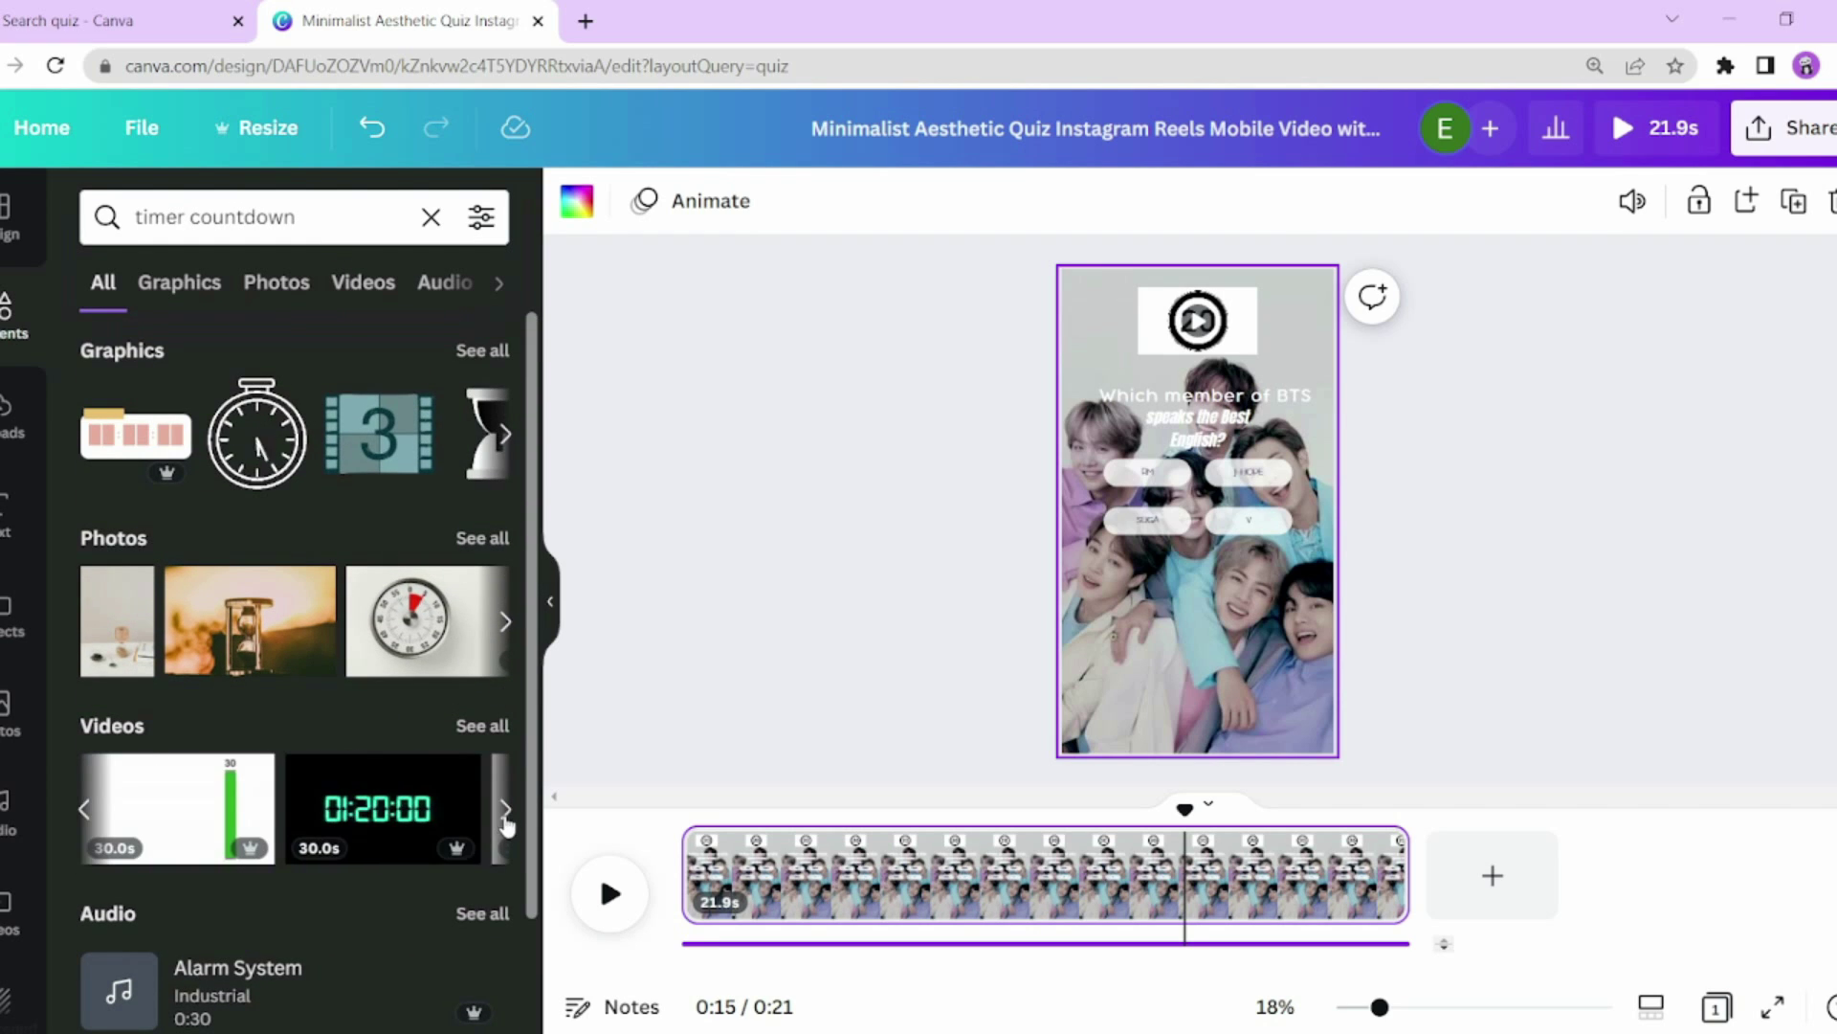
# Step: Replace the existing timer with the 20-second circular countdown video, placed and sized above the question text
pyautogui.click(1230, 308)
pyautogui.click(1197, 425)
pyautogui.moveTo(410, 790); pyautogui.dragTo(1235, 311)
pyautogui.moveTo(1320, 272); pyautogui.dragTo(1239, 326)
pyautogui.moveTo(1303, 379); pyautogui.dragTo(1330, 350)
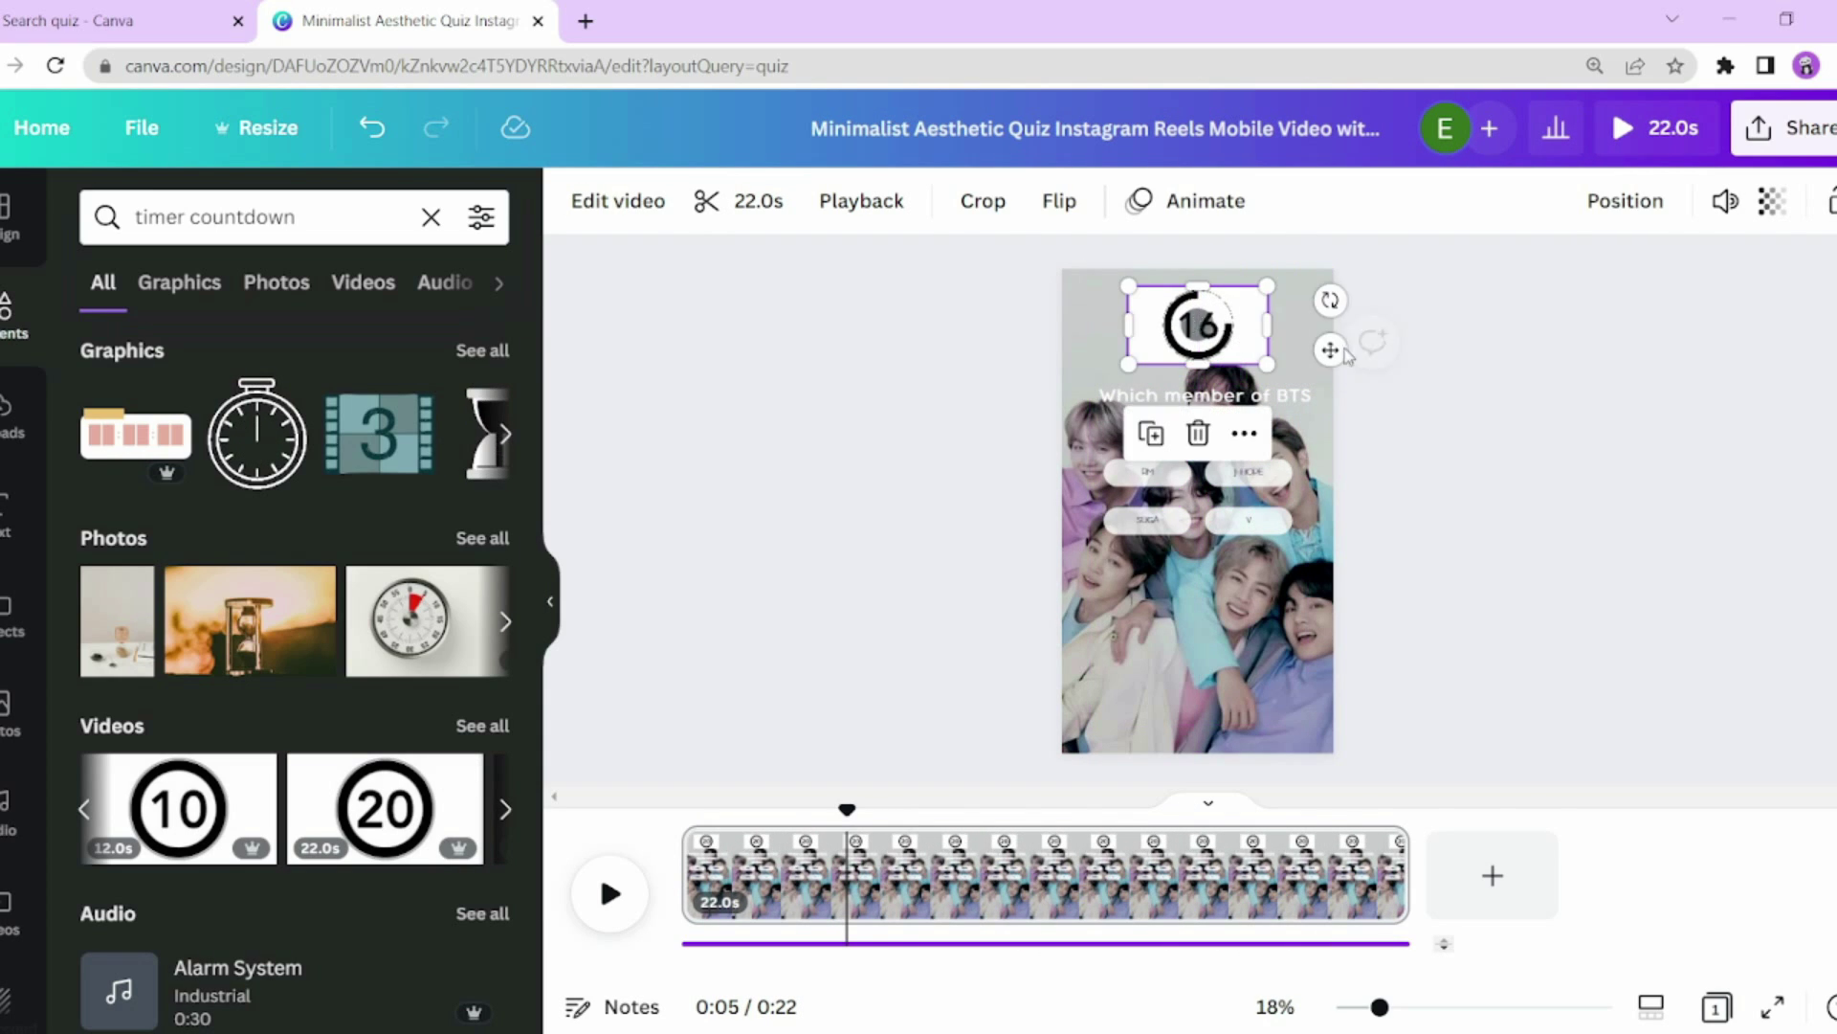
pyautogui.click(1546, 434)
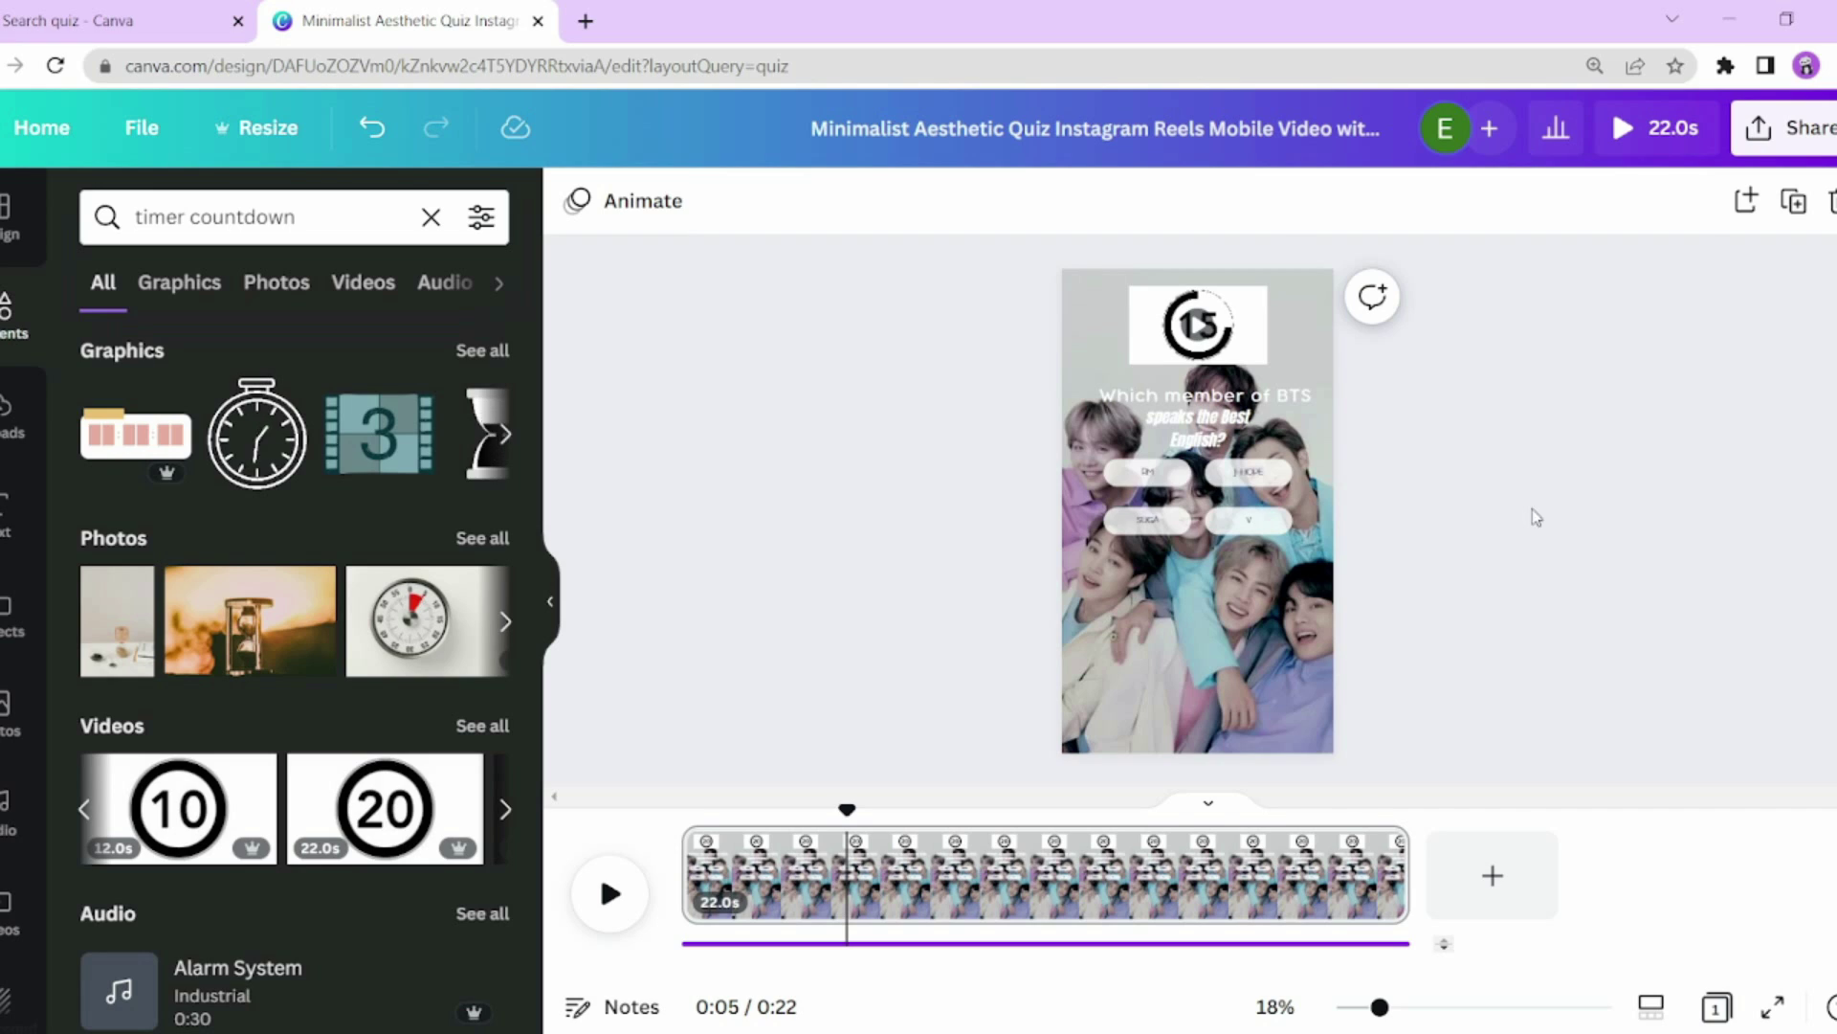
# Step: Check the countdown video's trim length and preview the quiz page's playback
pyautogui.click(1198, 325)
pyautogui.click(759, 199)
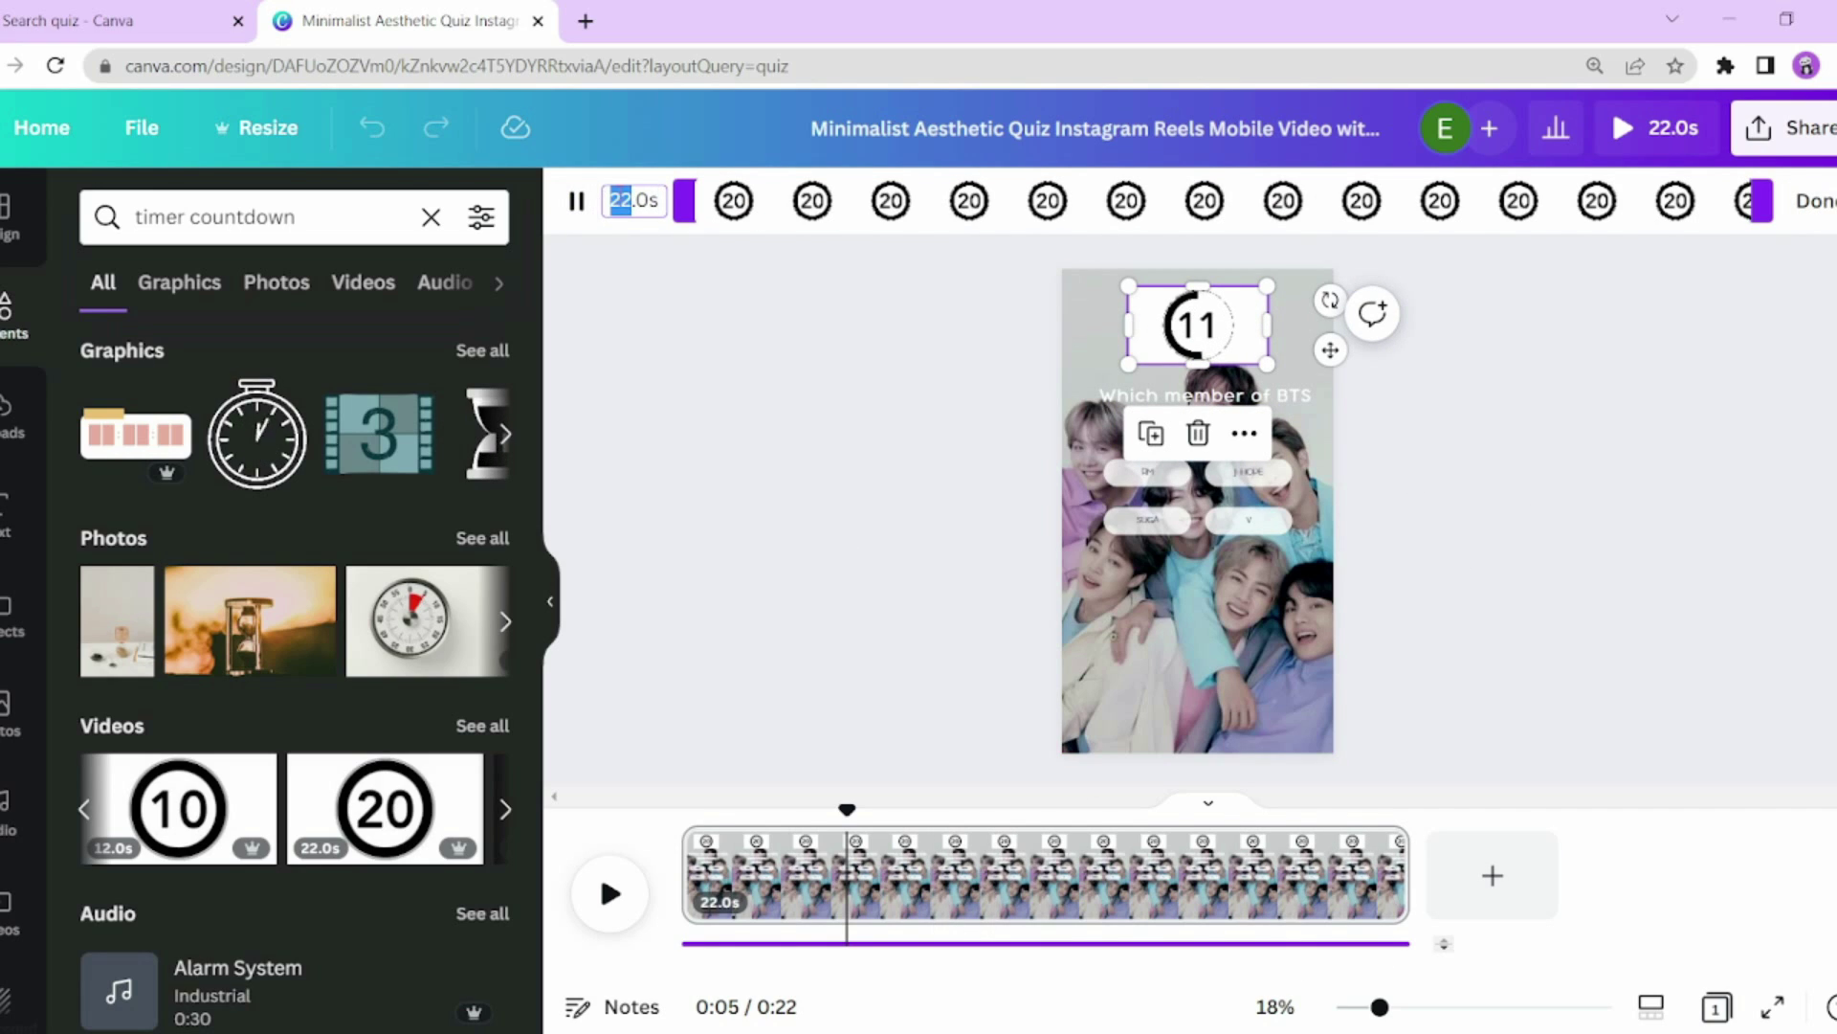
pyautogui.click(1560, 493)
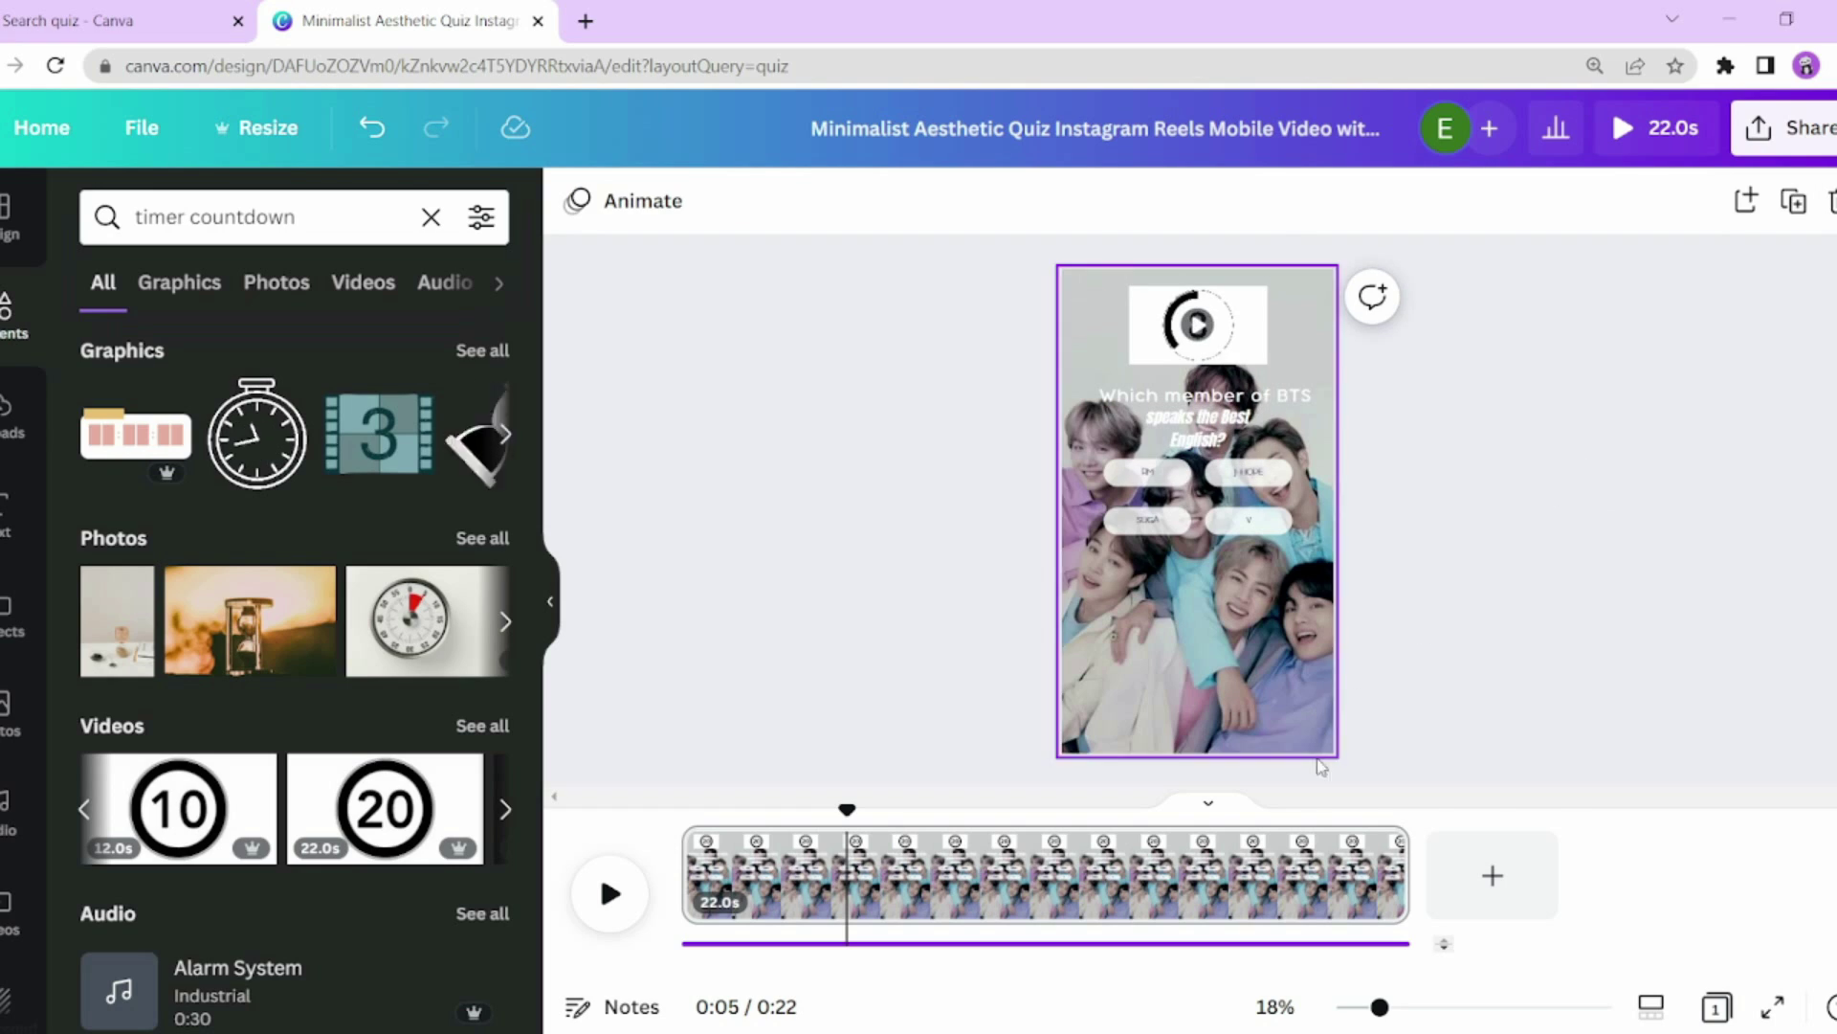
pyautogui.click(1404, 872)
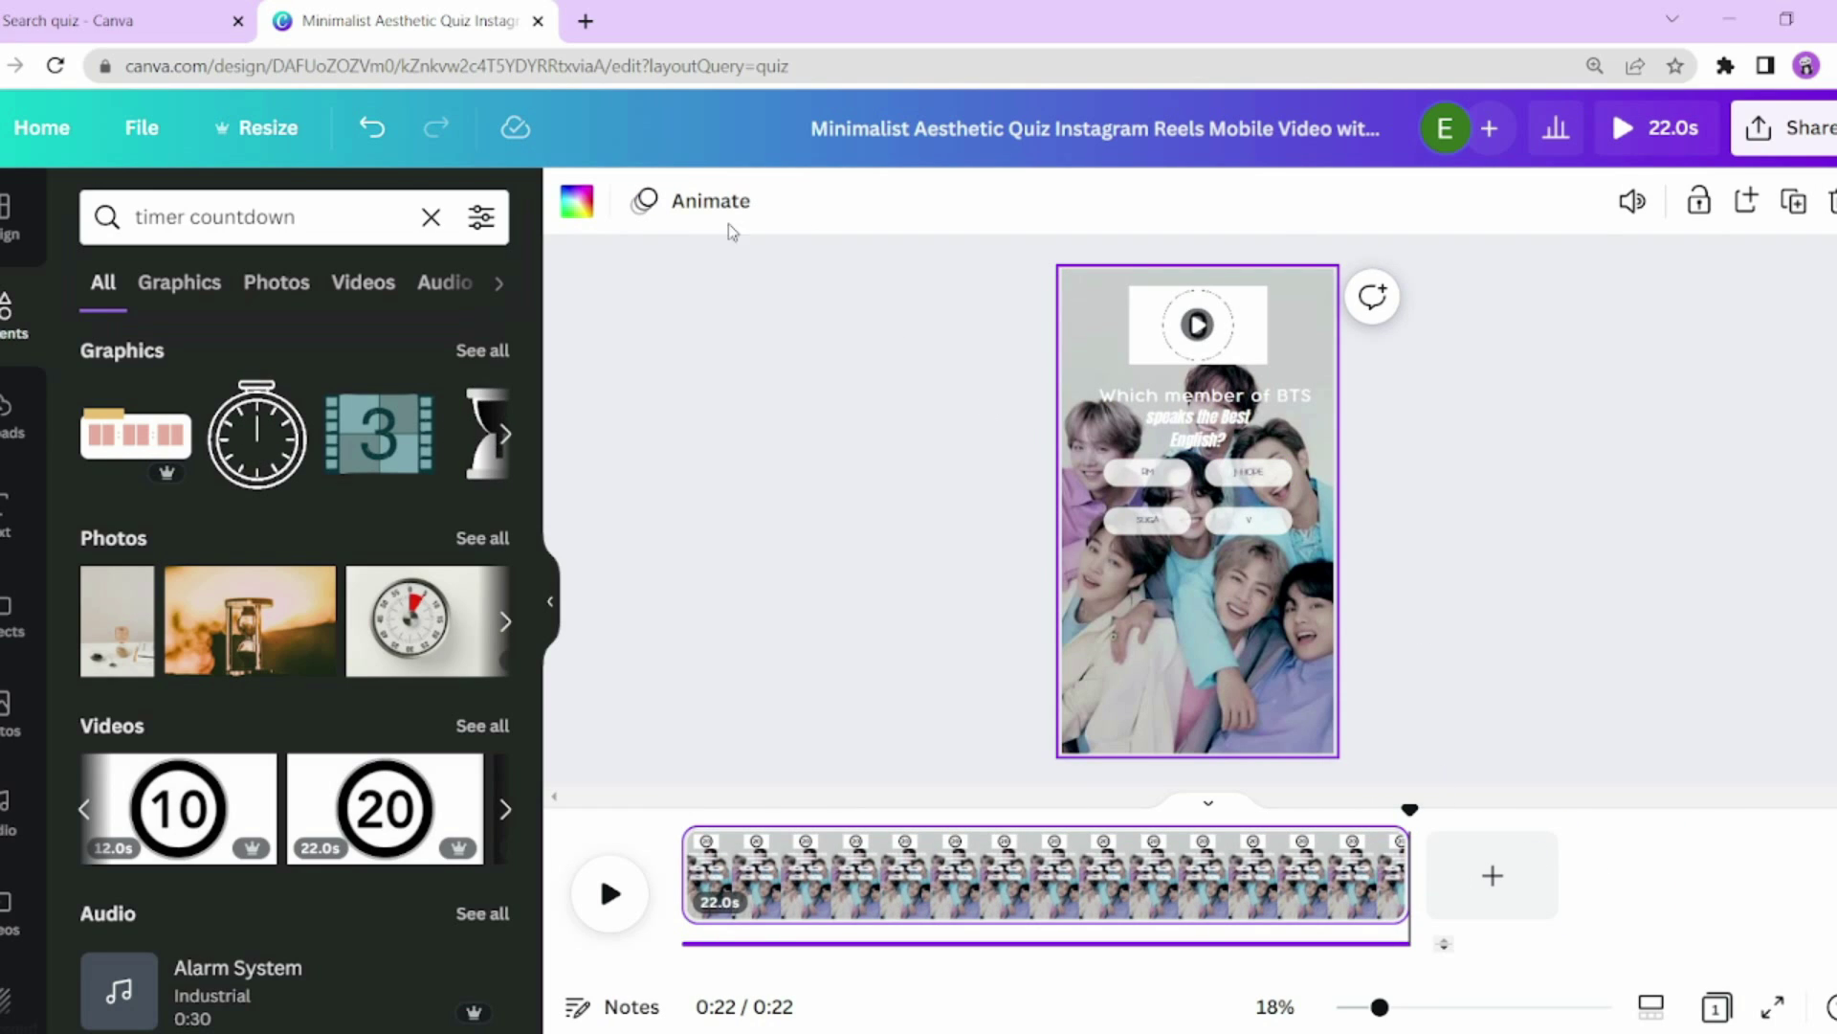
pyautogui.click(802, 523)
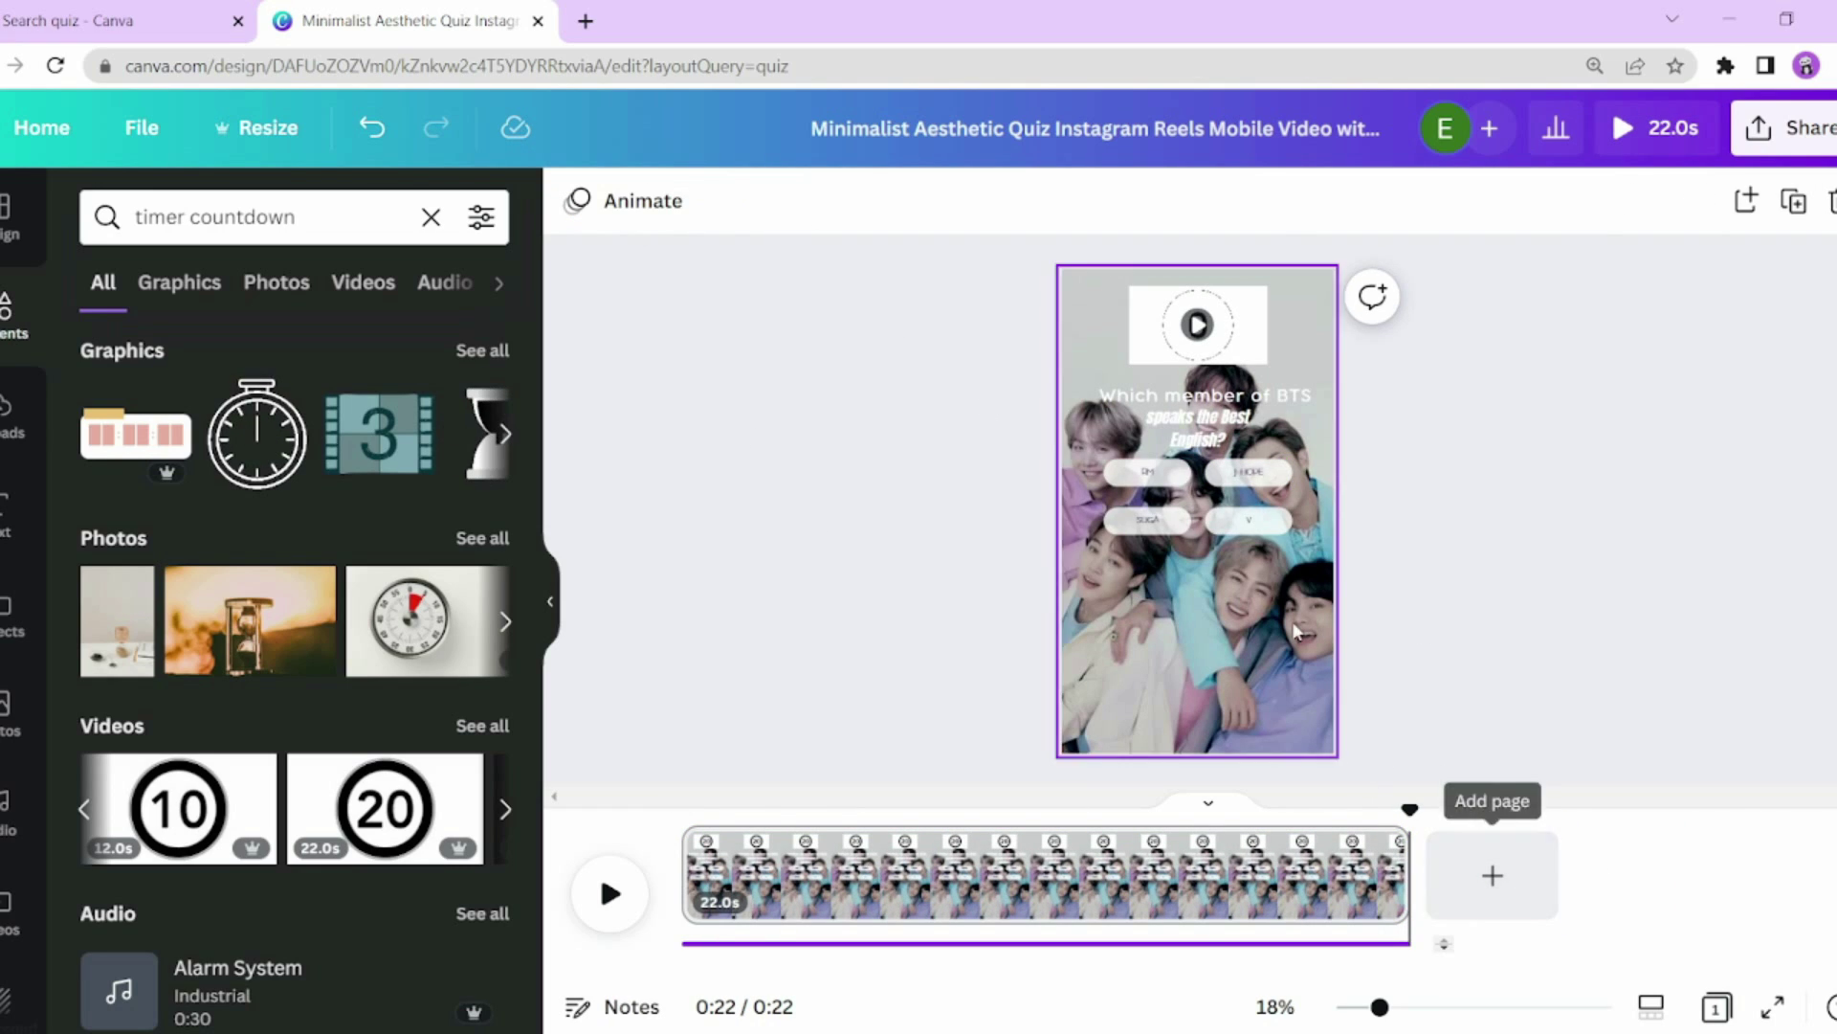
pyautogui.click(629, 892)
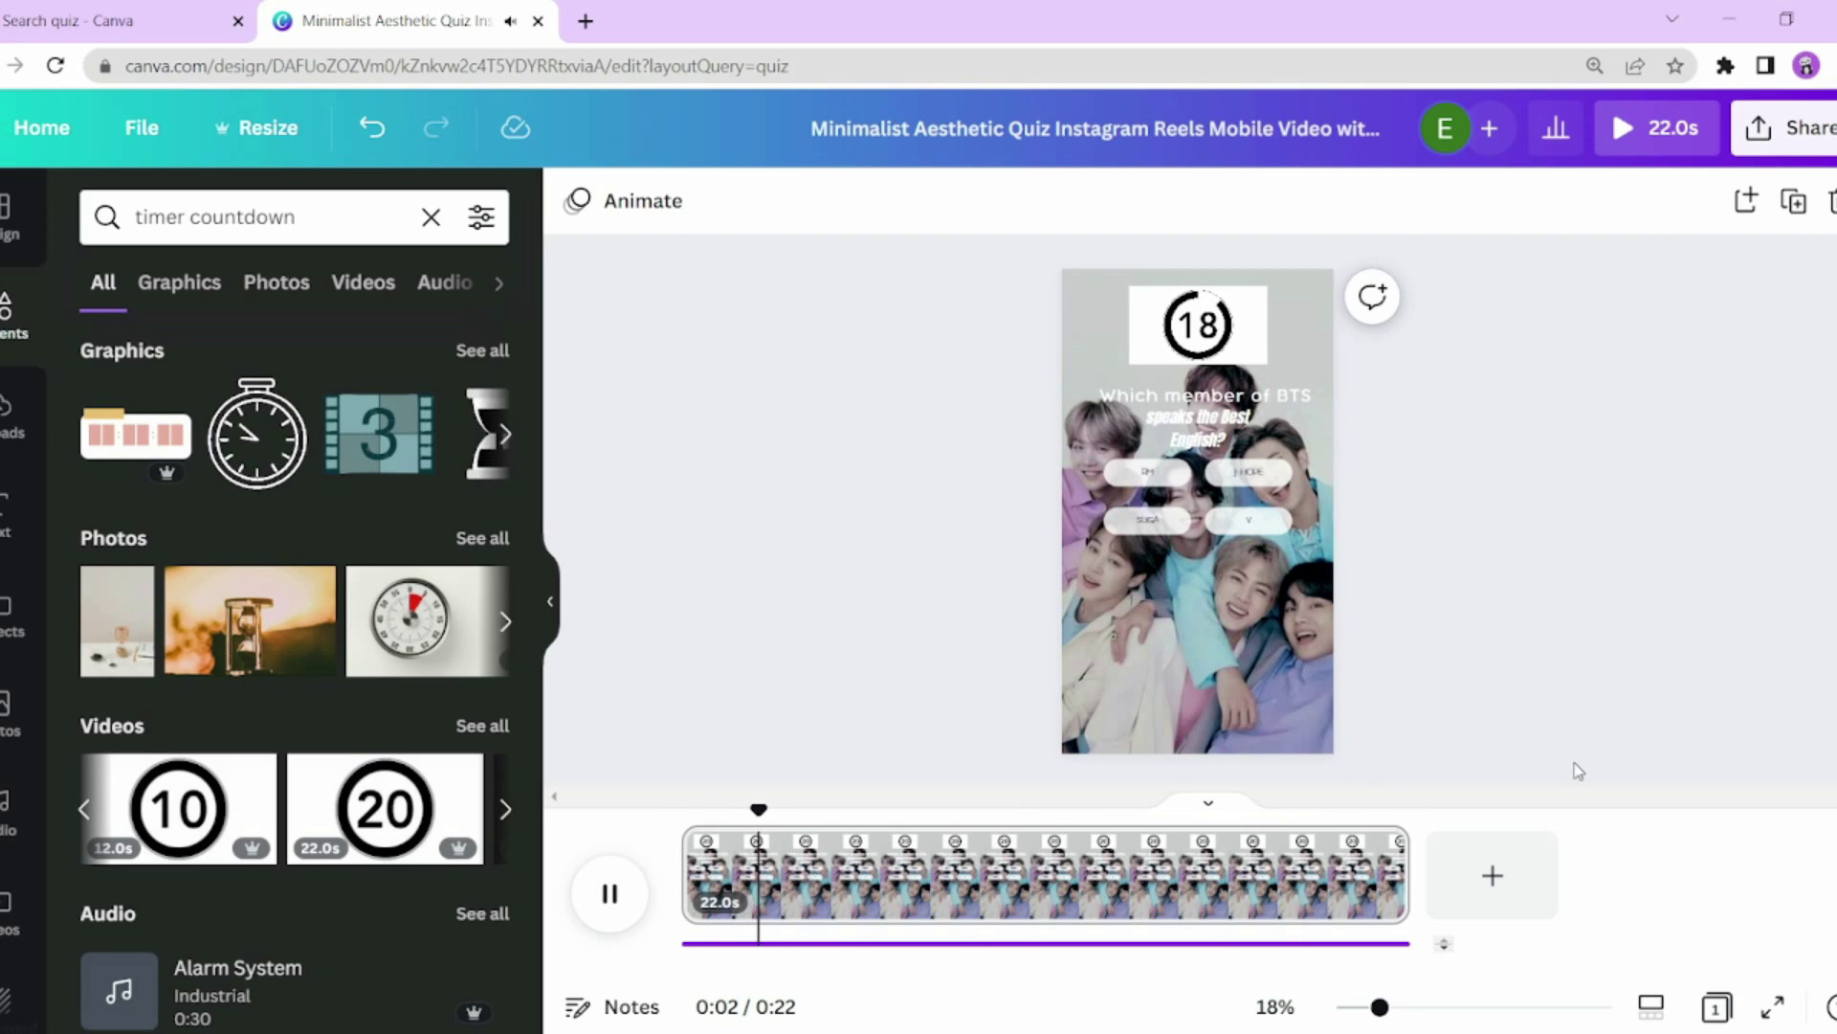
# Step: Add a blank second page and paste a copy of the first quiz page after it
pyautogui.click(1515, 907)
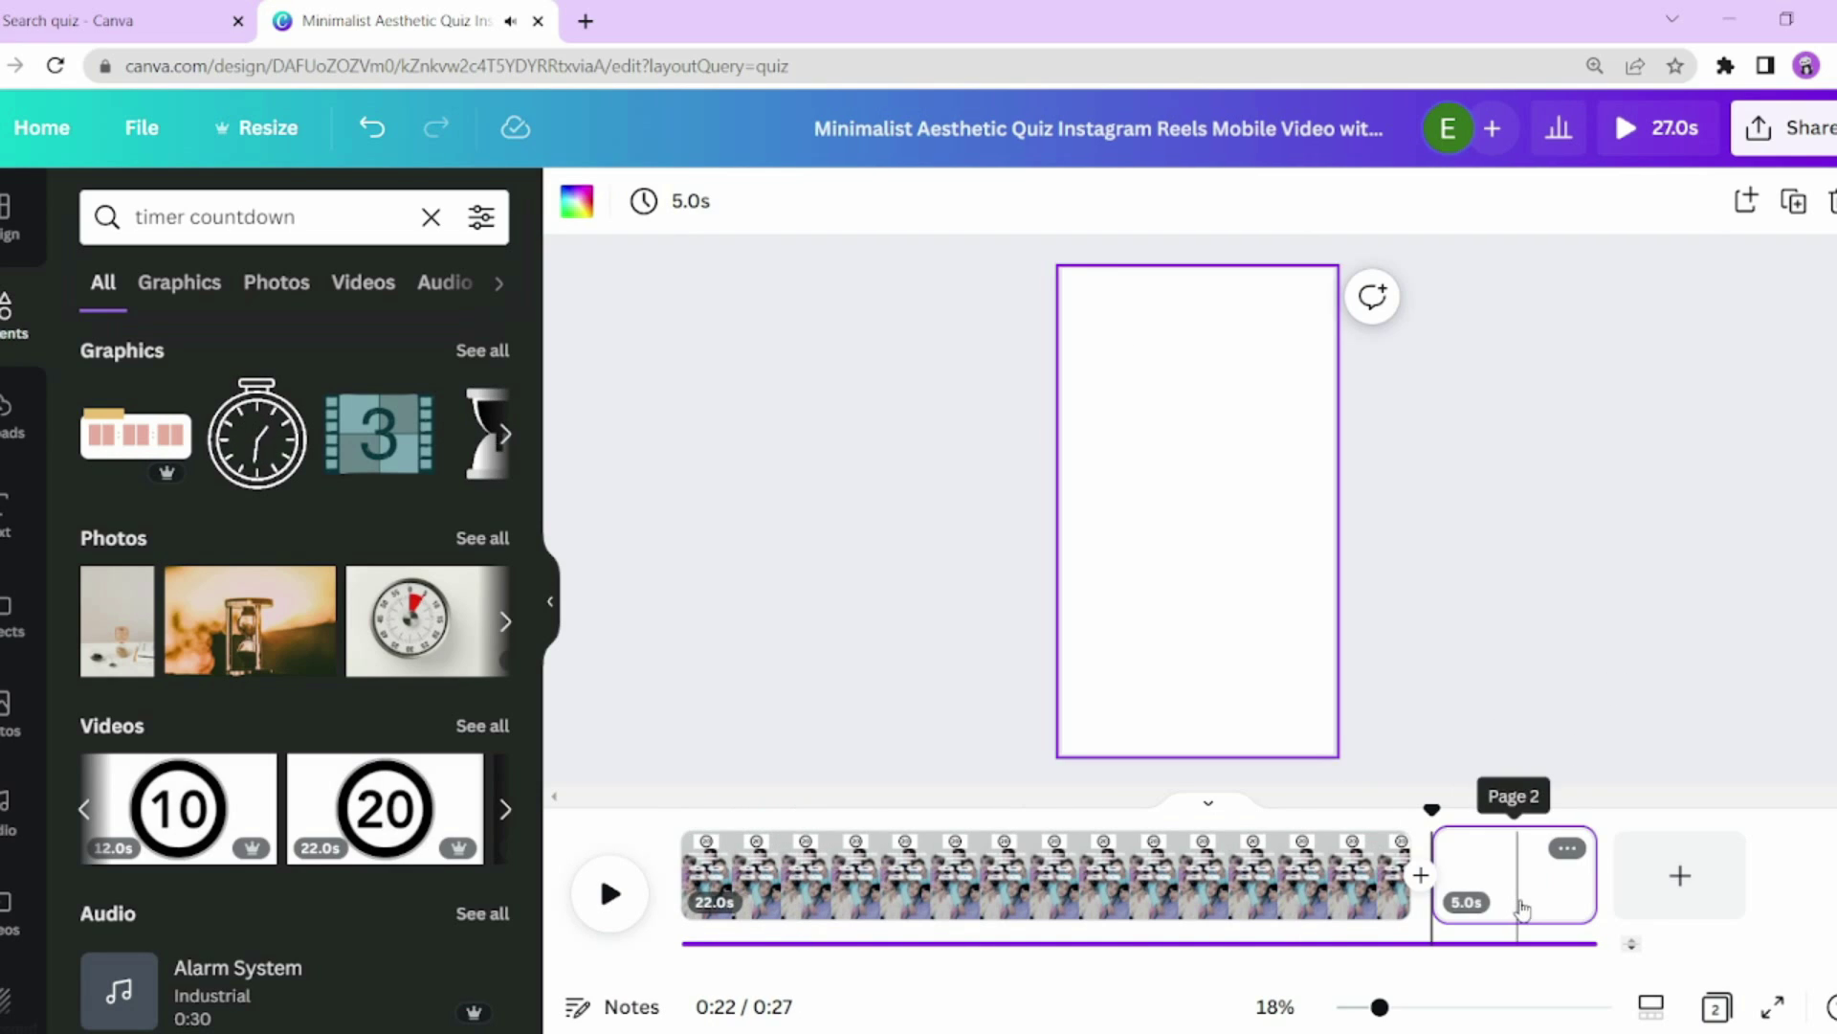
pyautogui.click(1500, 863)
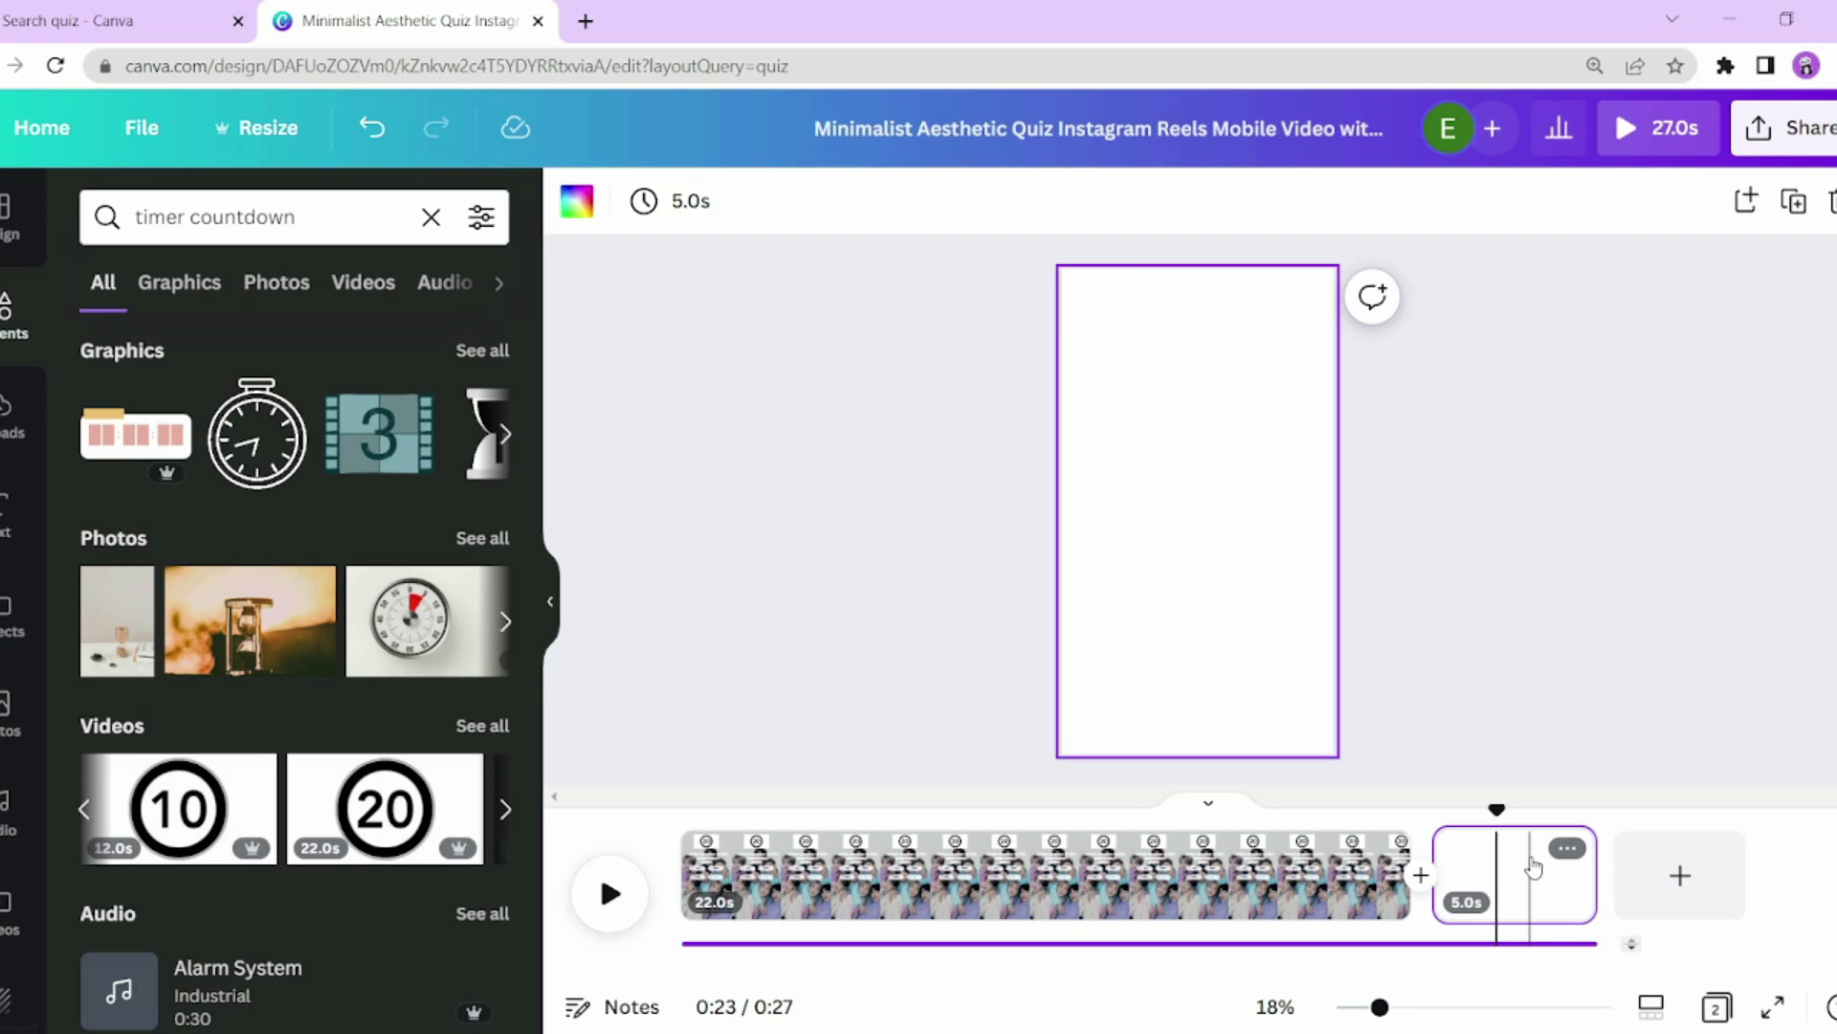
pyautogui.click(1278, 876)
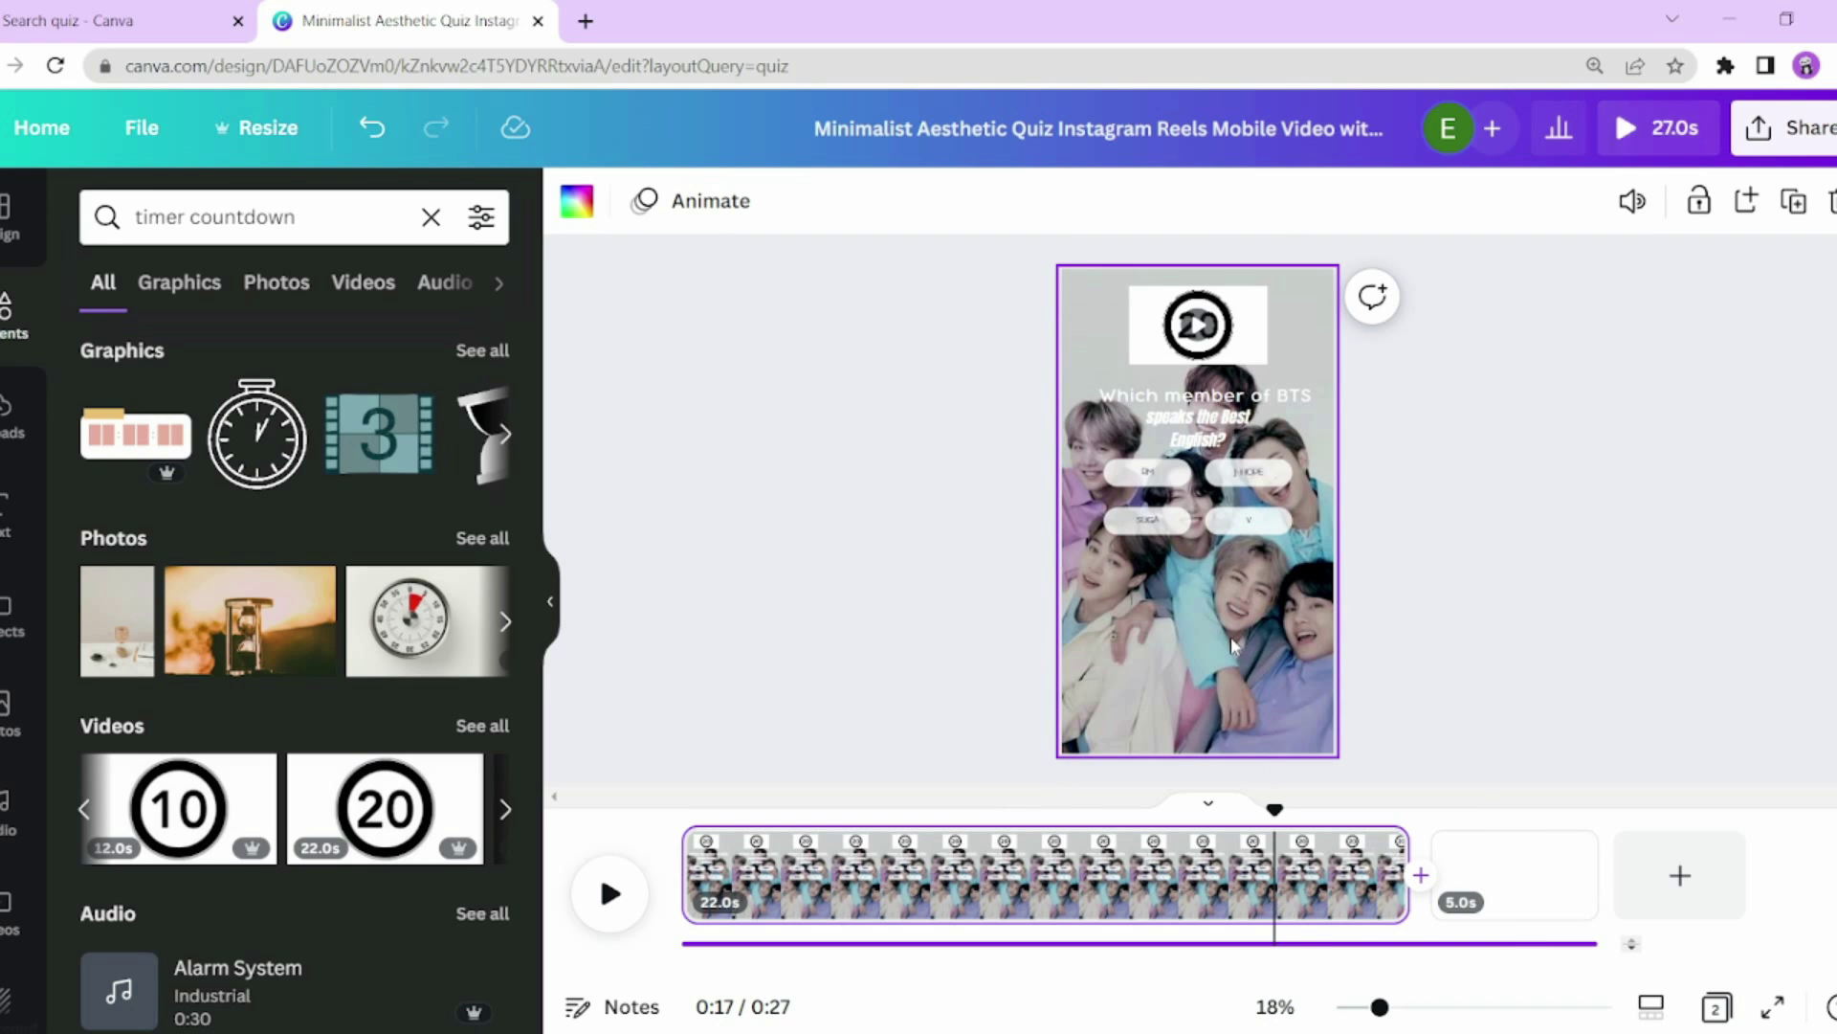
pyautogui.click(1514, 883)
pyautogui.click(1157, 882)
pyautogui.click(1510, 866)
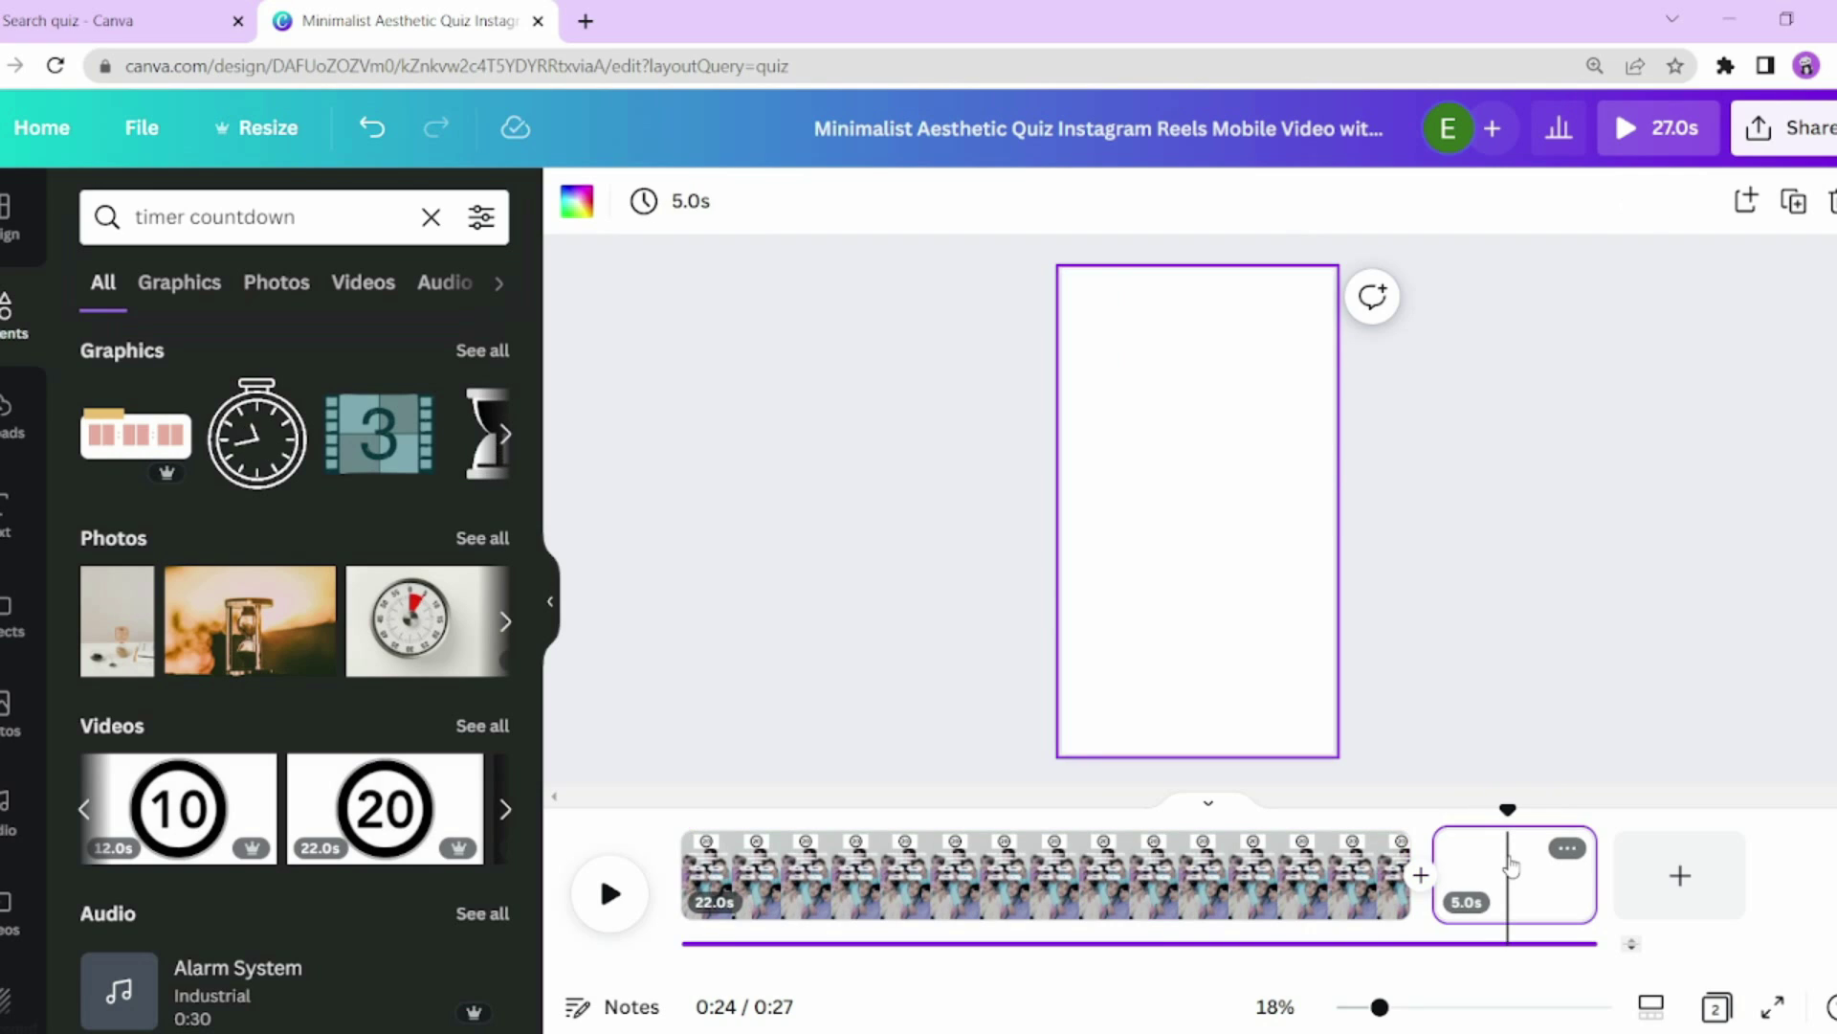
pyautogui.hotkey('ctrl', 'v')
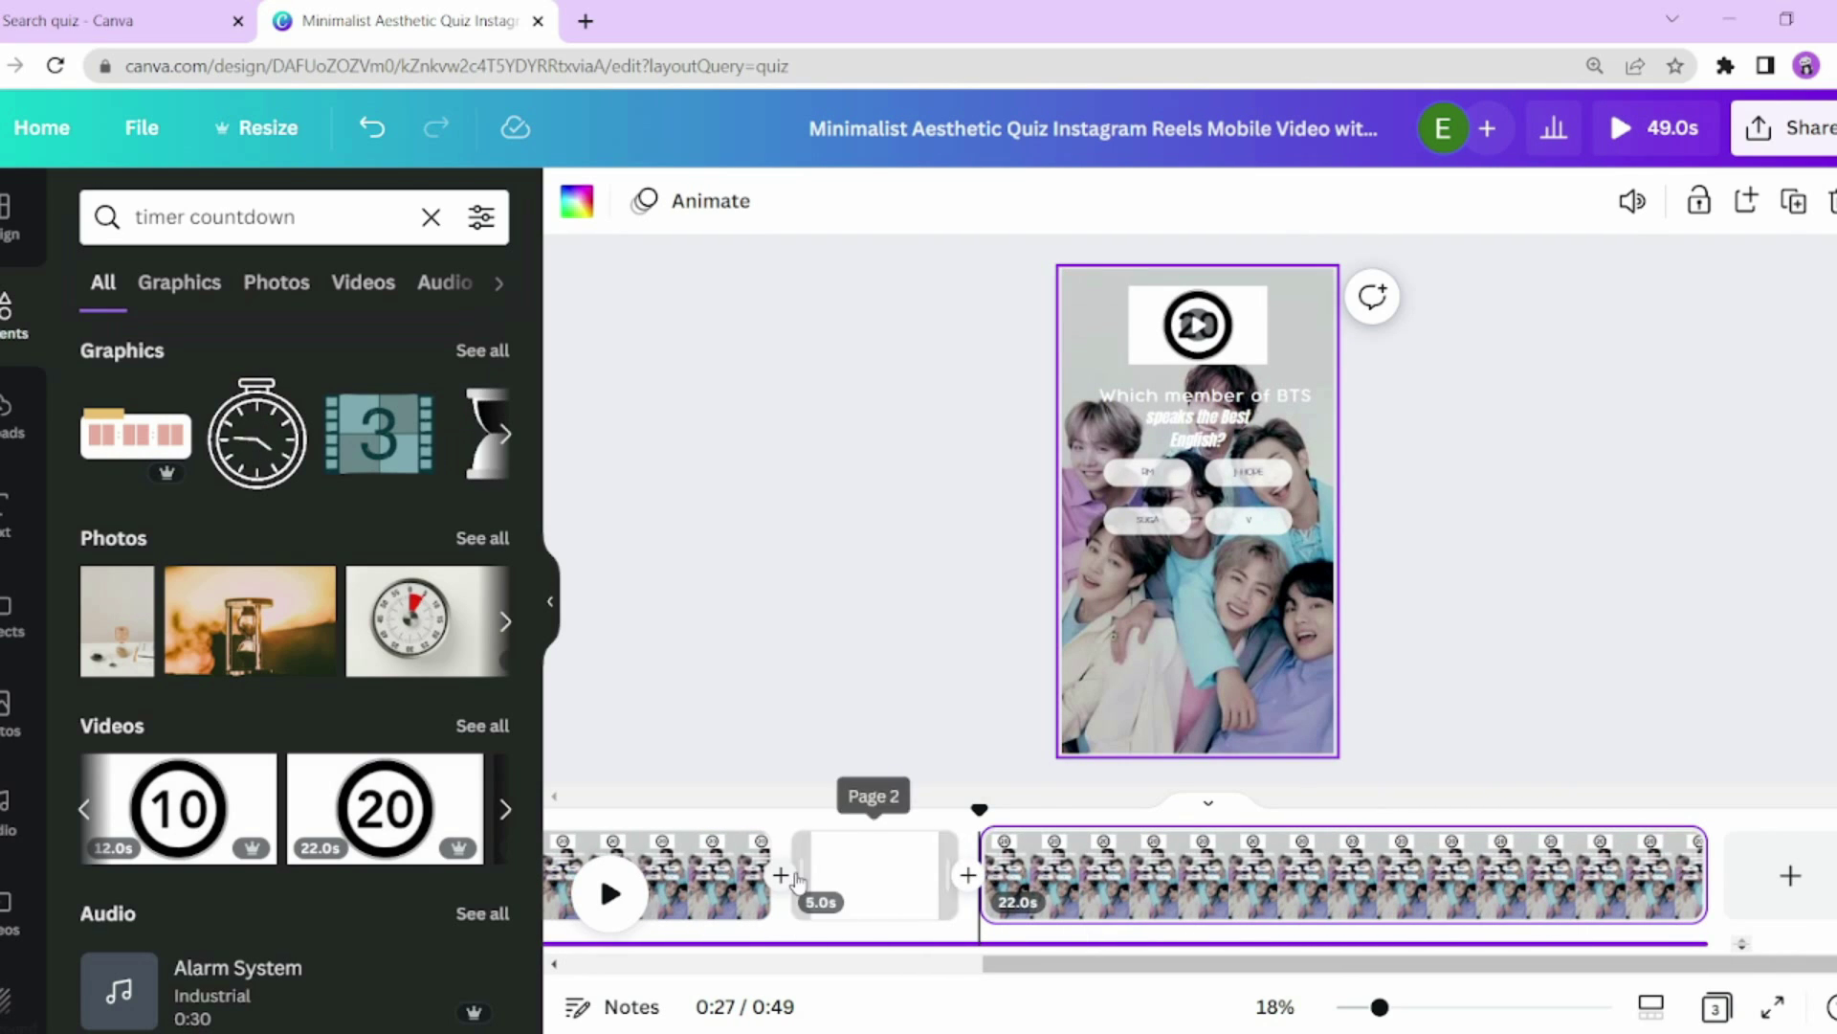
# Step: Delete the blank page between the two quiz pages and select the copied page
pyautogui.click(933, 850)
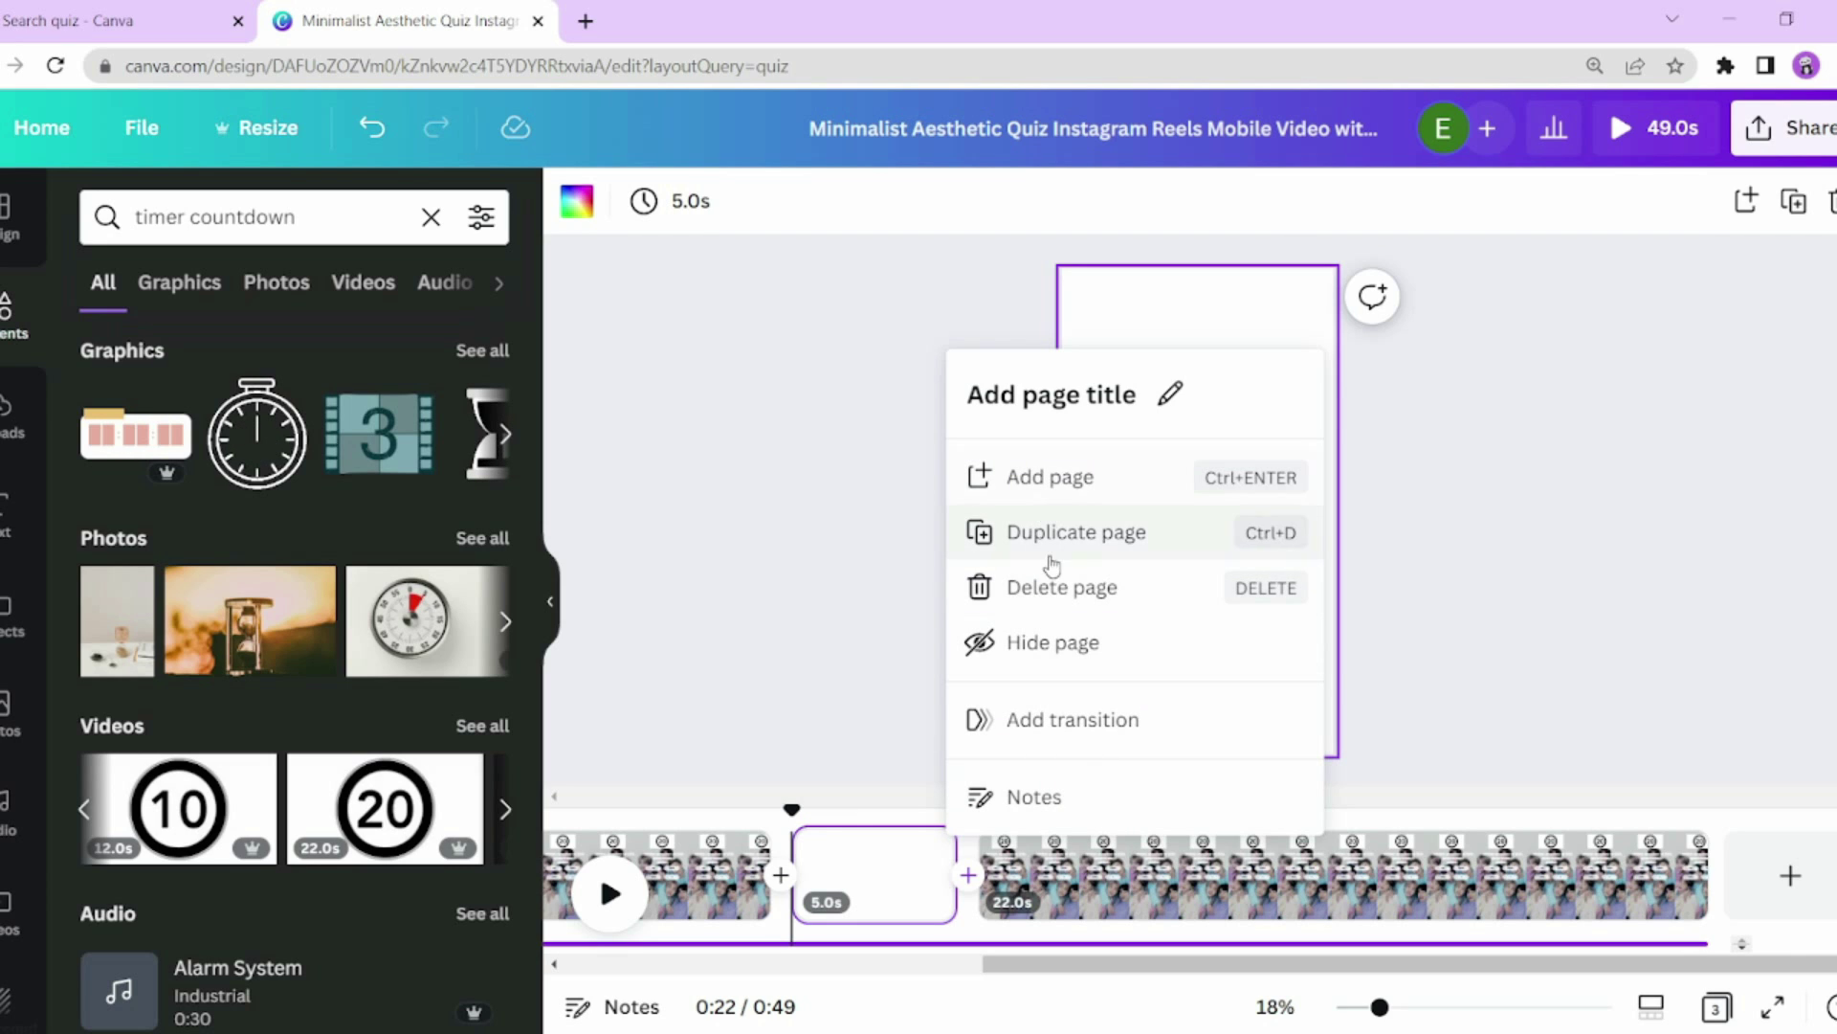
pyautogui.click(1057, 590)
pyautogui.click(1022, 862)
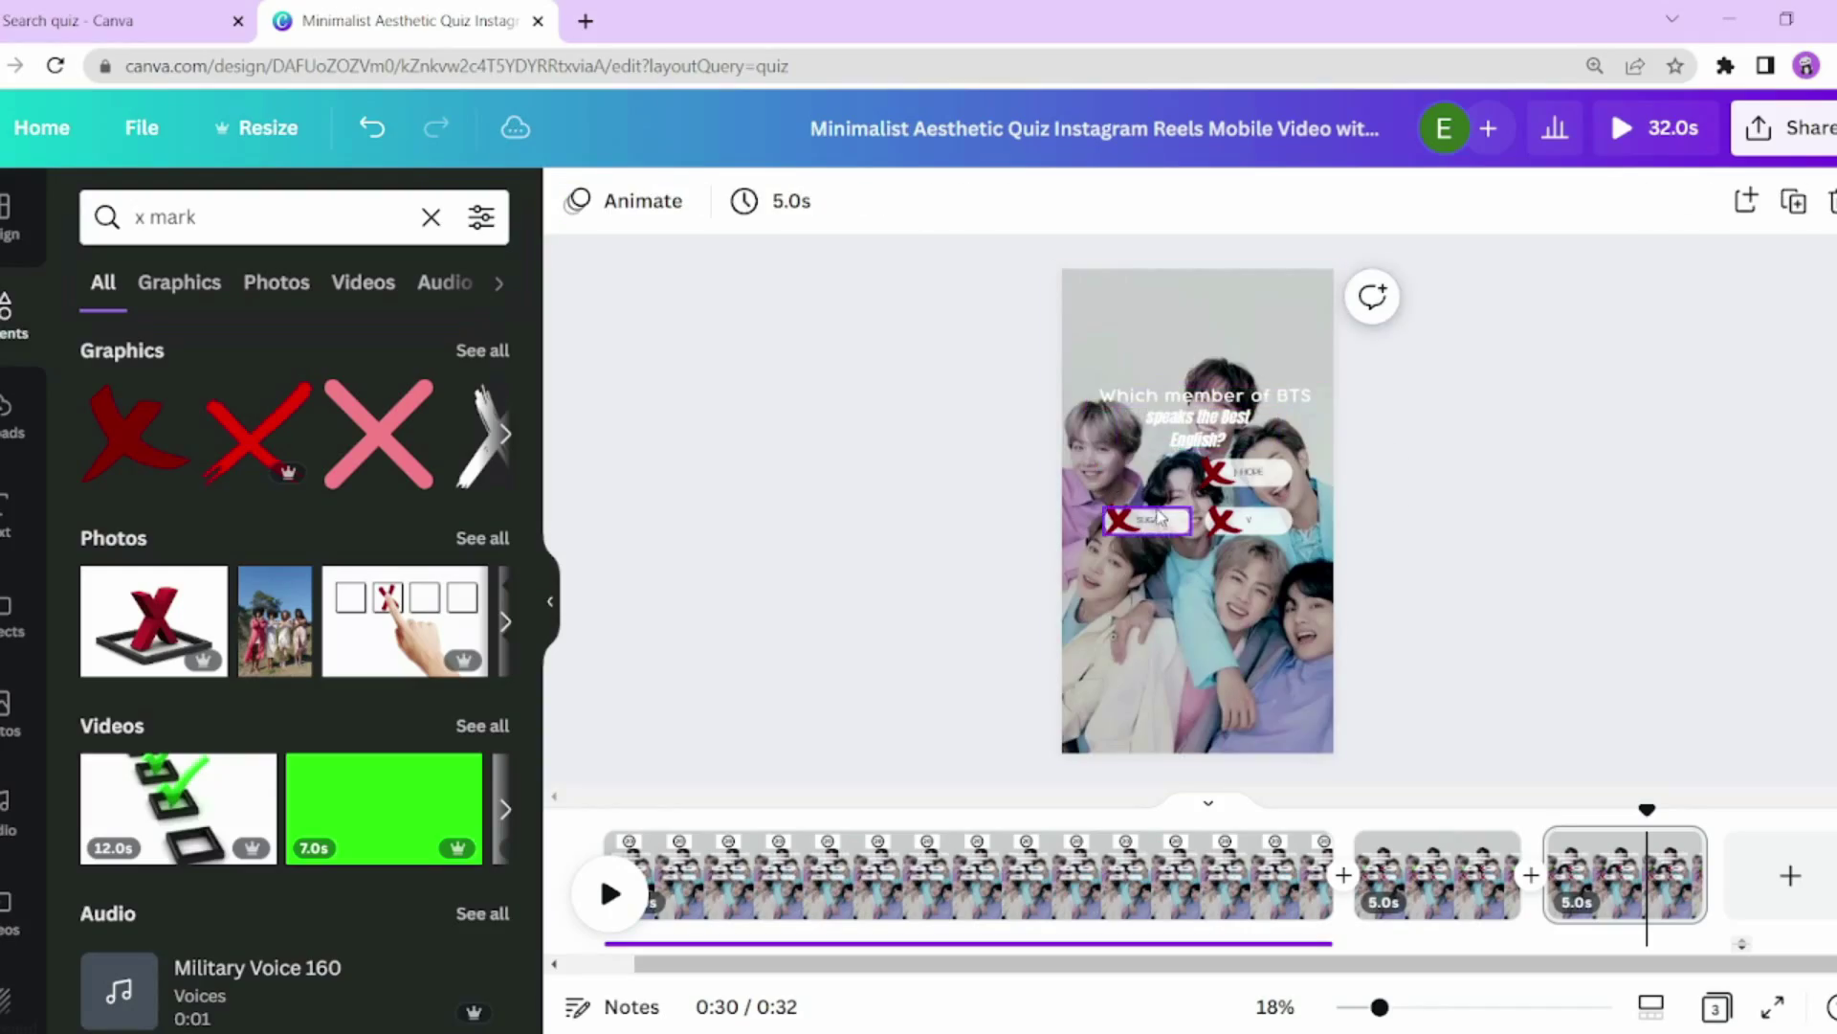
# Step: Delete the answer options and their marks from the third page
pyautogui.click(1158, 518)
pyautogui.click(1148, 439)
pyautogui.click(1123, 520)
pyautogui.click(1124, 440)
pyautogui.click(1224, 522)
pyautogui.click(1217, 445)
pyautogui.click(1256, 521)
pyautogui.click(1243, 443)
pyautogui.click(1247, 473)
pyautogui.click(1245, 394)
pyautogui.click(1227, 475)
pyautogui.click(1217, 387)
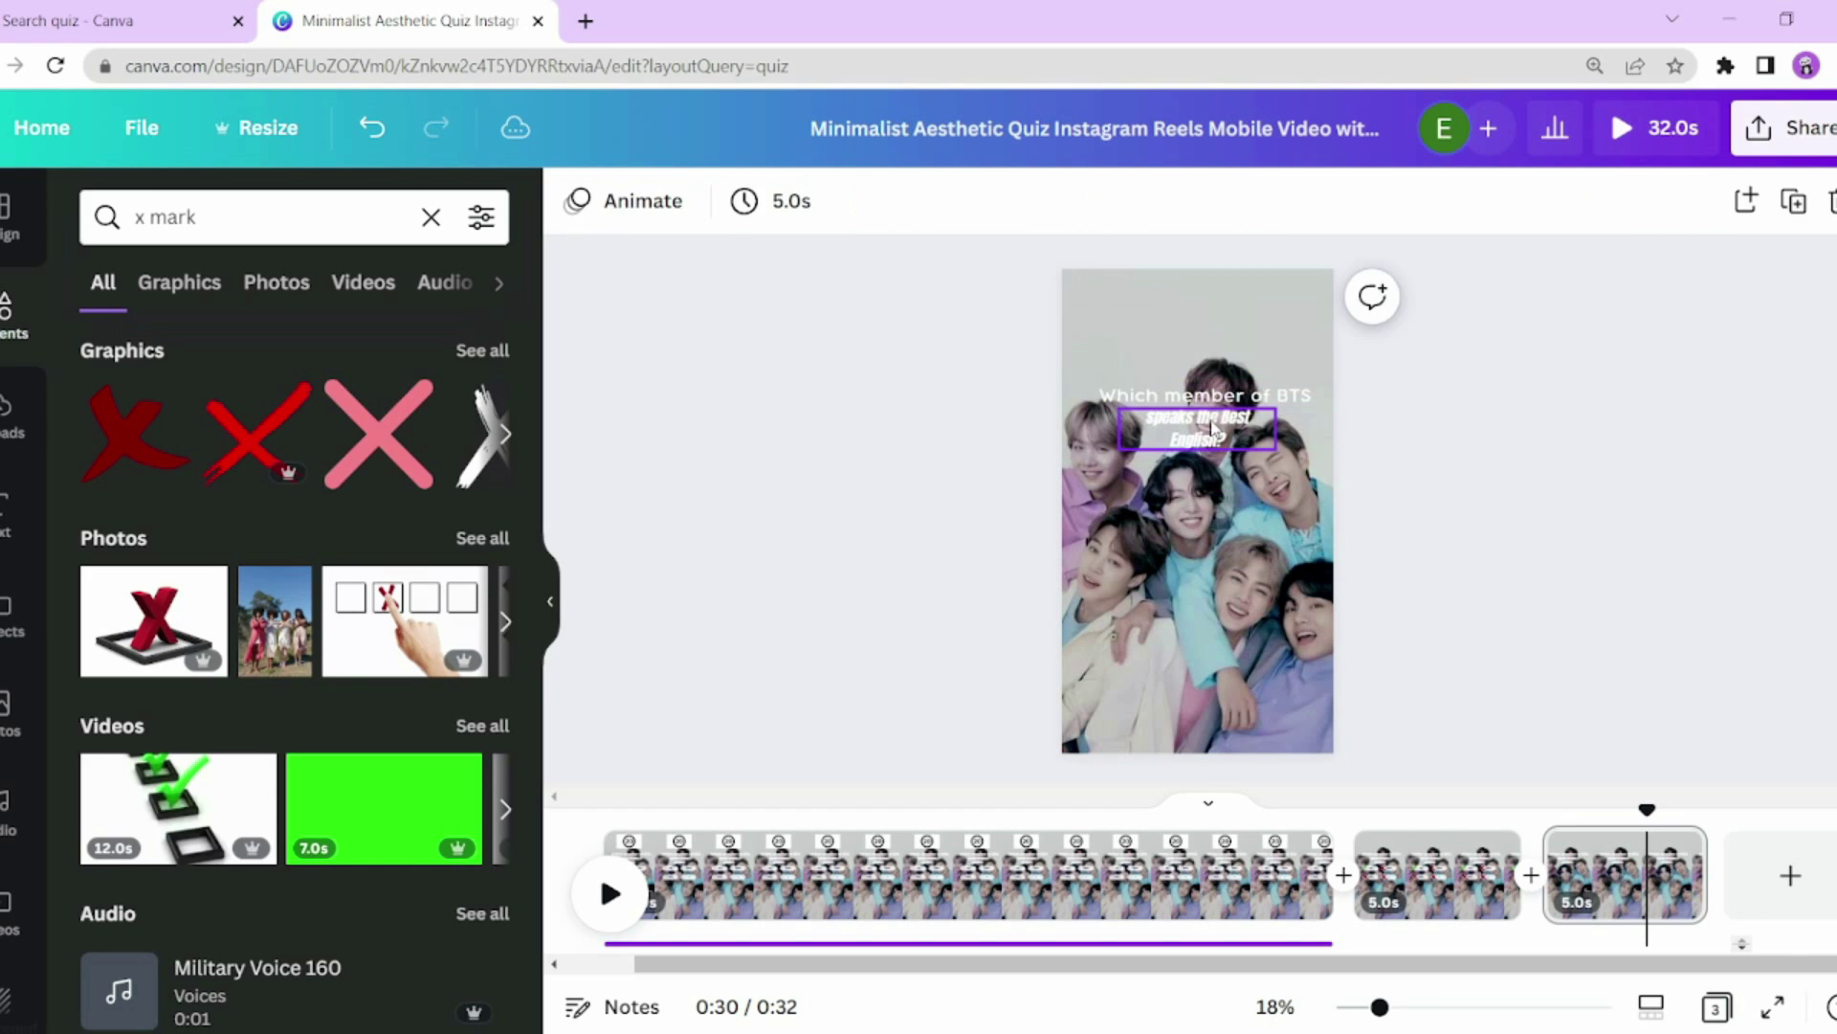
# Step: Delete both lines of the question text from the third page
pyautogui.click(1221, 422)
pyautogui.click(1199, 342)
pyautogui.click(1217, 396)
pyautogui.click(1206, 317)
pyautogui.click(1258, 592)
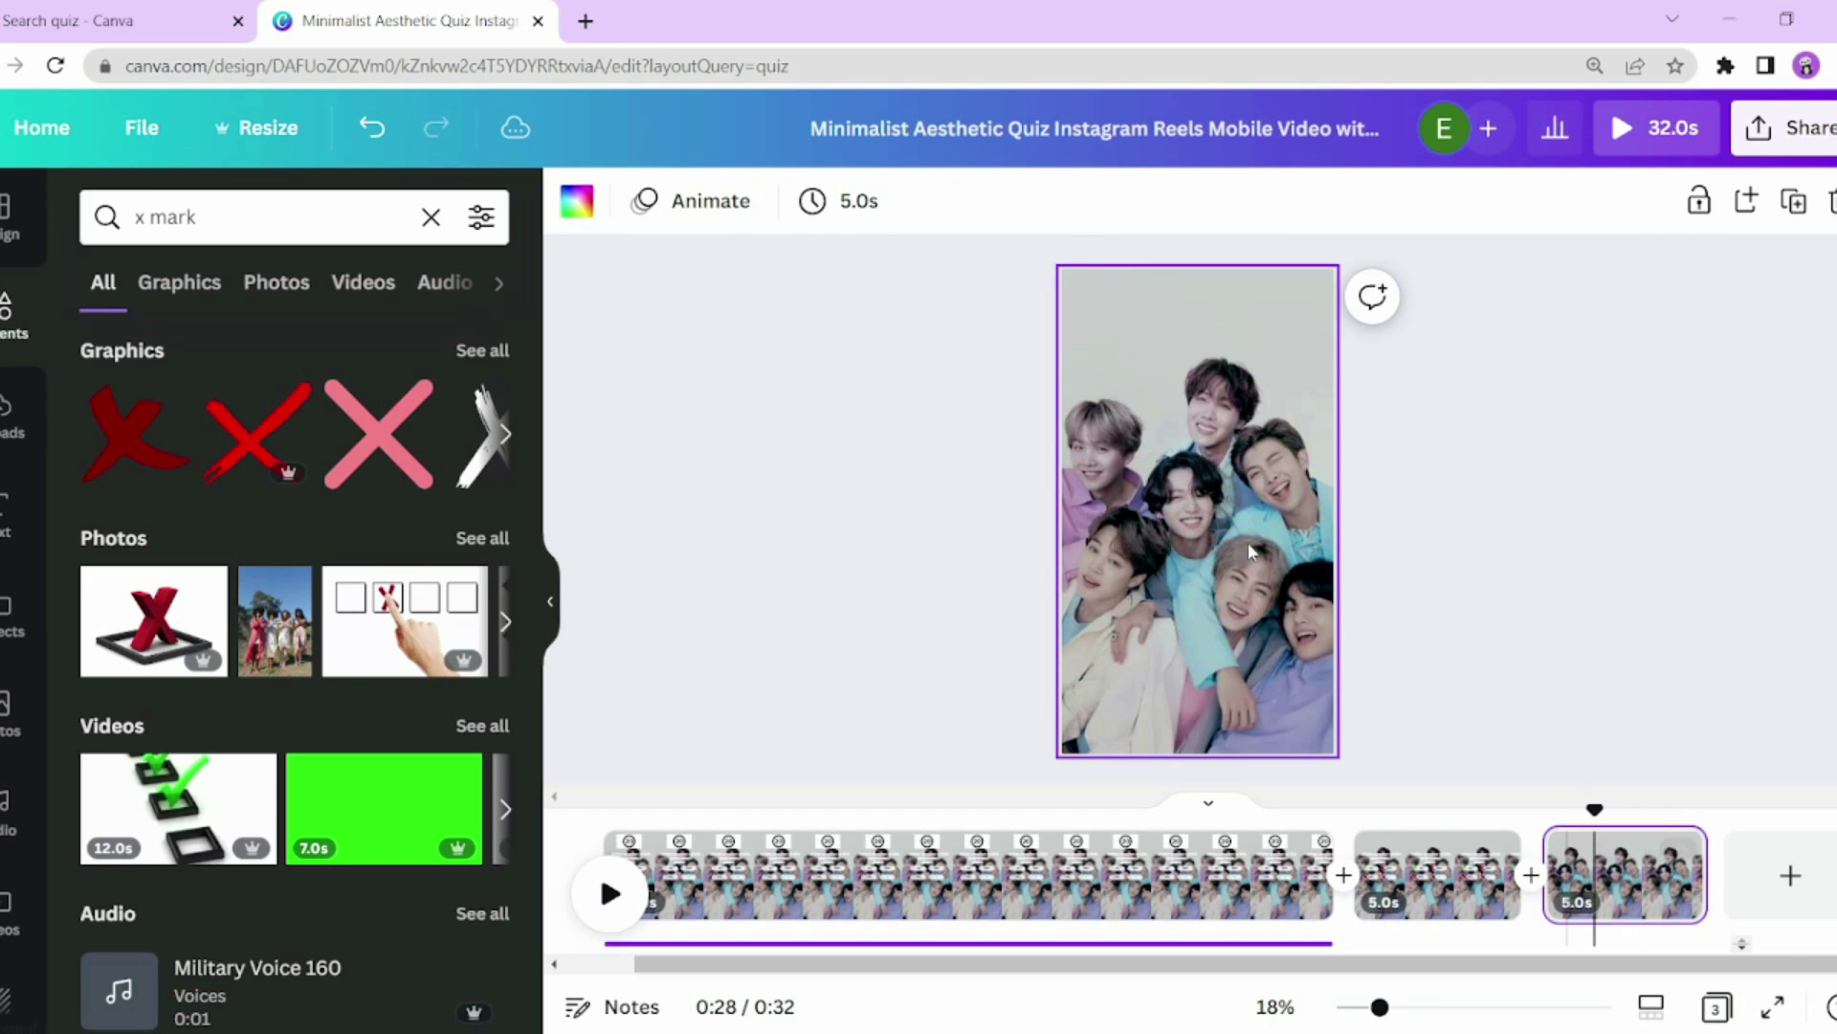
# Step: Remove the BTS group photo from the third page and upload the downloaded portrait of RM
pyautogui.click(1656, 880)
pyautogui.doubleClick(1196, 507)
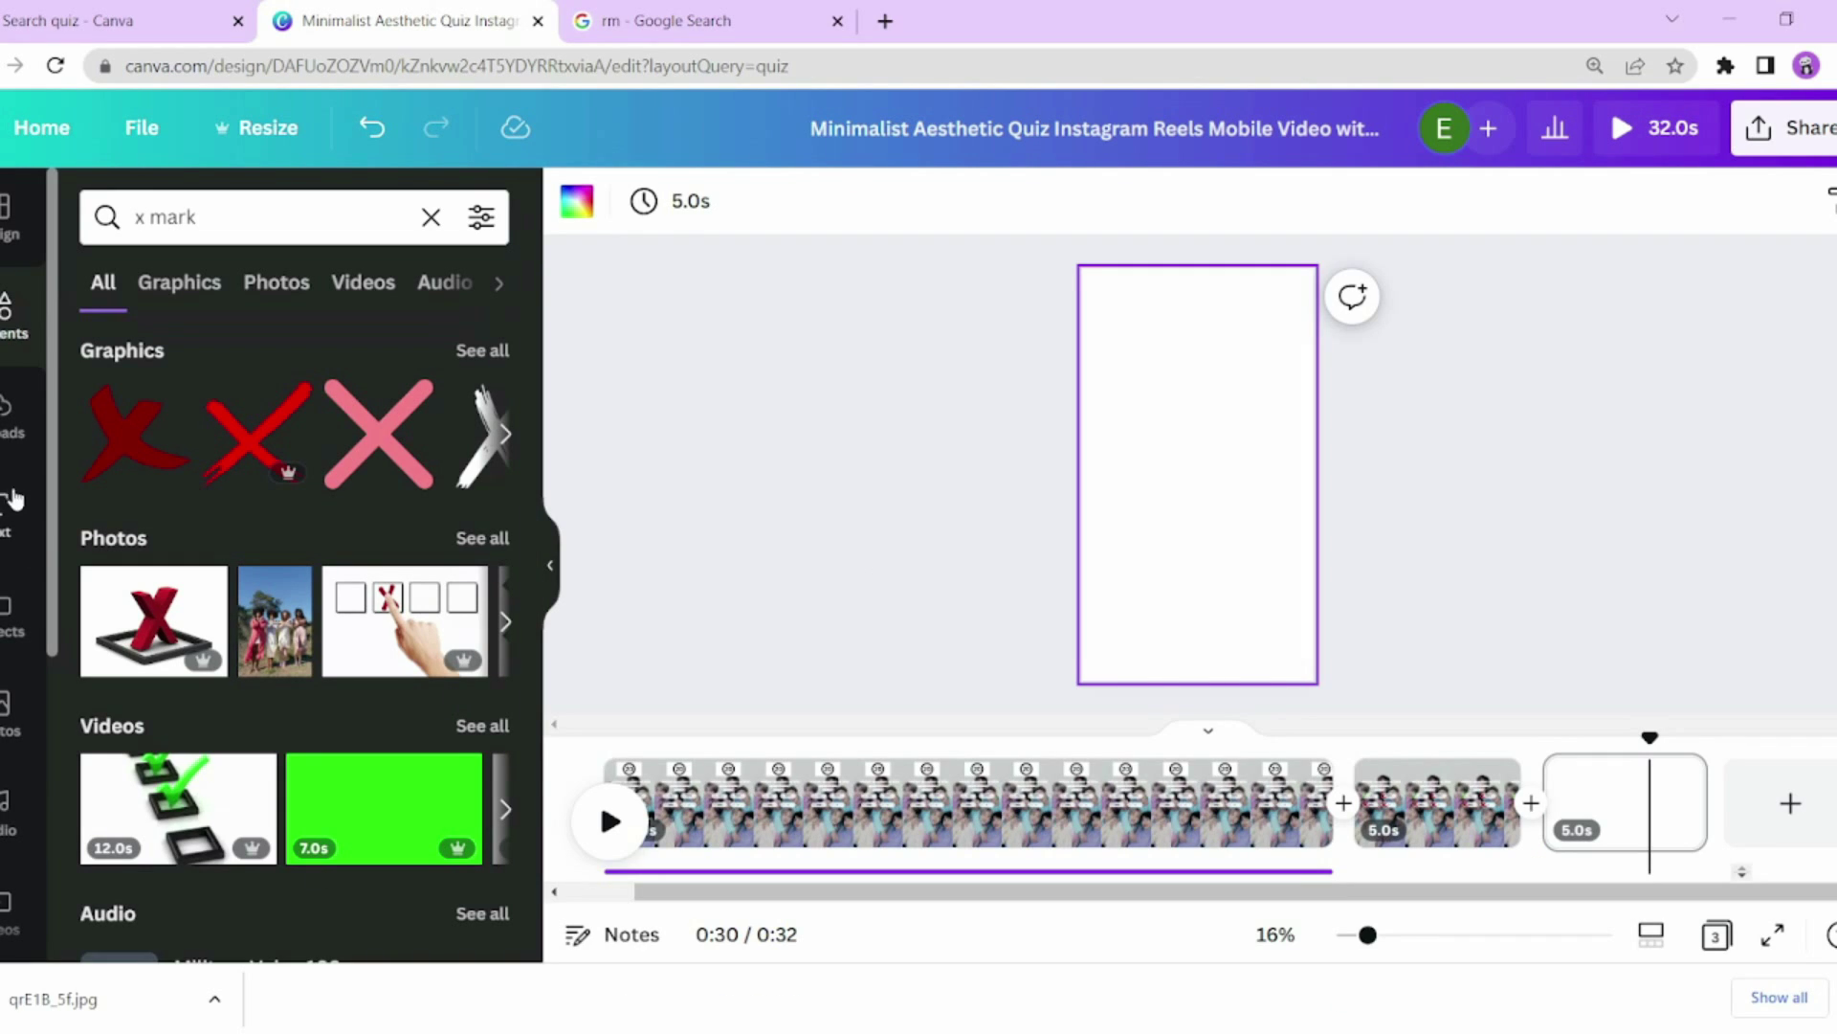
pyautogui.click(11, 418)
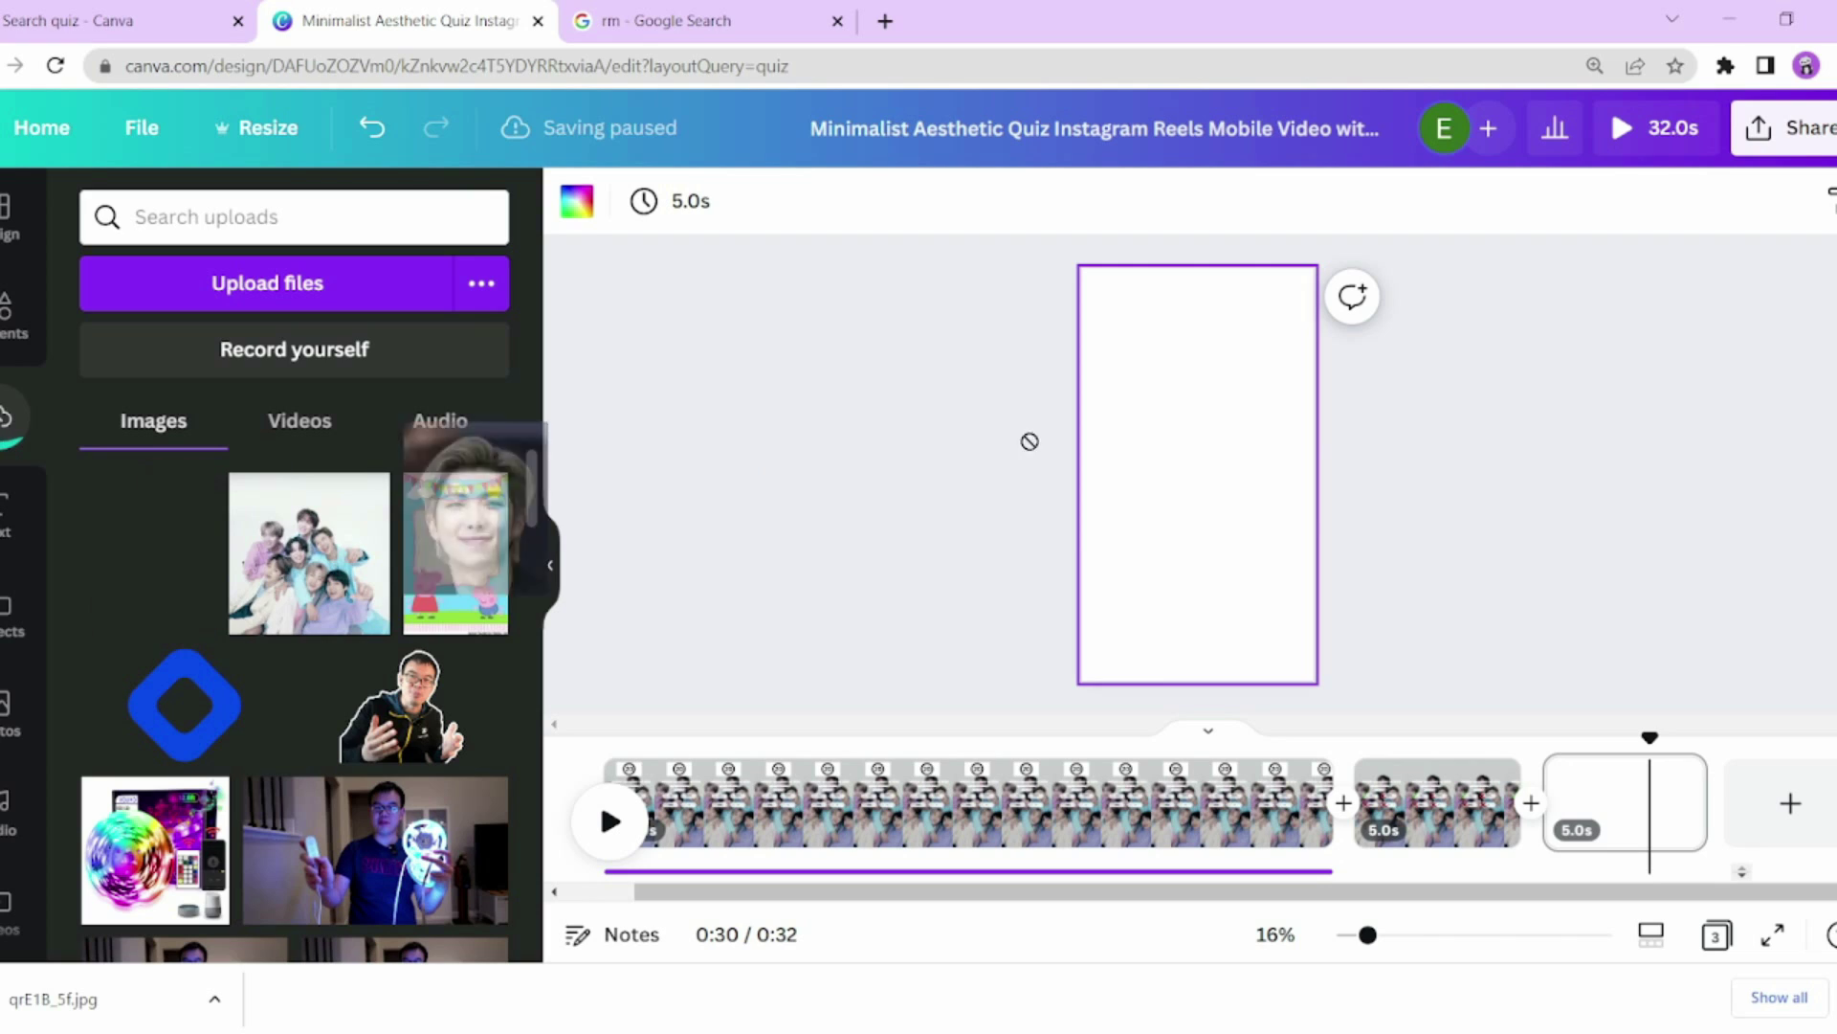
pyautogui.click(1682, 526)
# Step: Place the RM portrait on the blank third page and enlarge it to fill the whole page with the face centered
pyautogui.moveTo(153, 555); pyautogui.dragTo(1168, 476)
pyautogui.moveTo(1099, 566); pyautogui.dragTo(927, 745)
pyautogui.moveTo(1199, 555); pyautogui.dragTo(1297, 445)
pyautogui.moveTo(1042, 644); pyautogui.dragTo(988, 707)
pyautogui.moveTo(1151, 575); pyautogui.dragTo(1182, 551)
pyautogui.click(1517, 725)
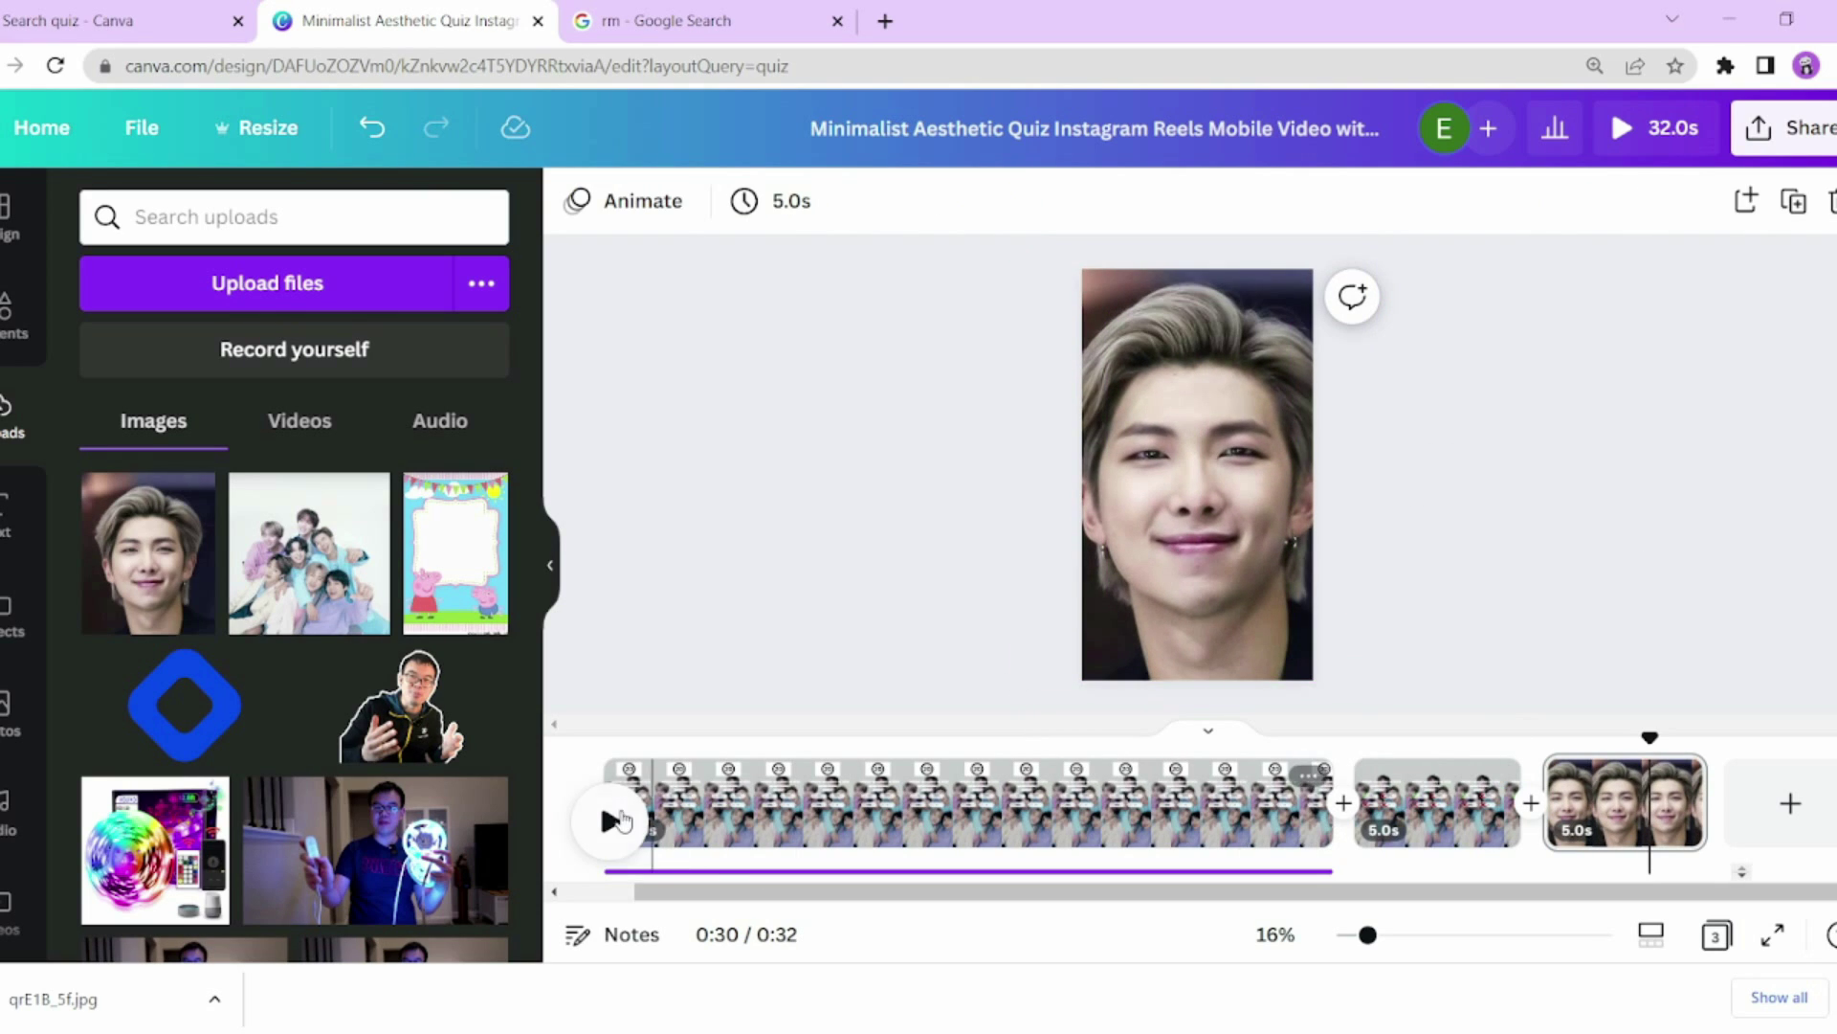
# Step: Play the quiz video and look through the three-page sequence in the timeline
pyautogui.click(613, 820)
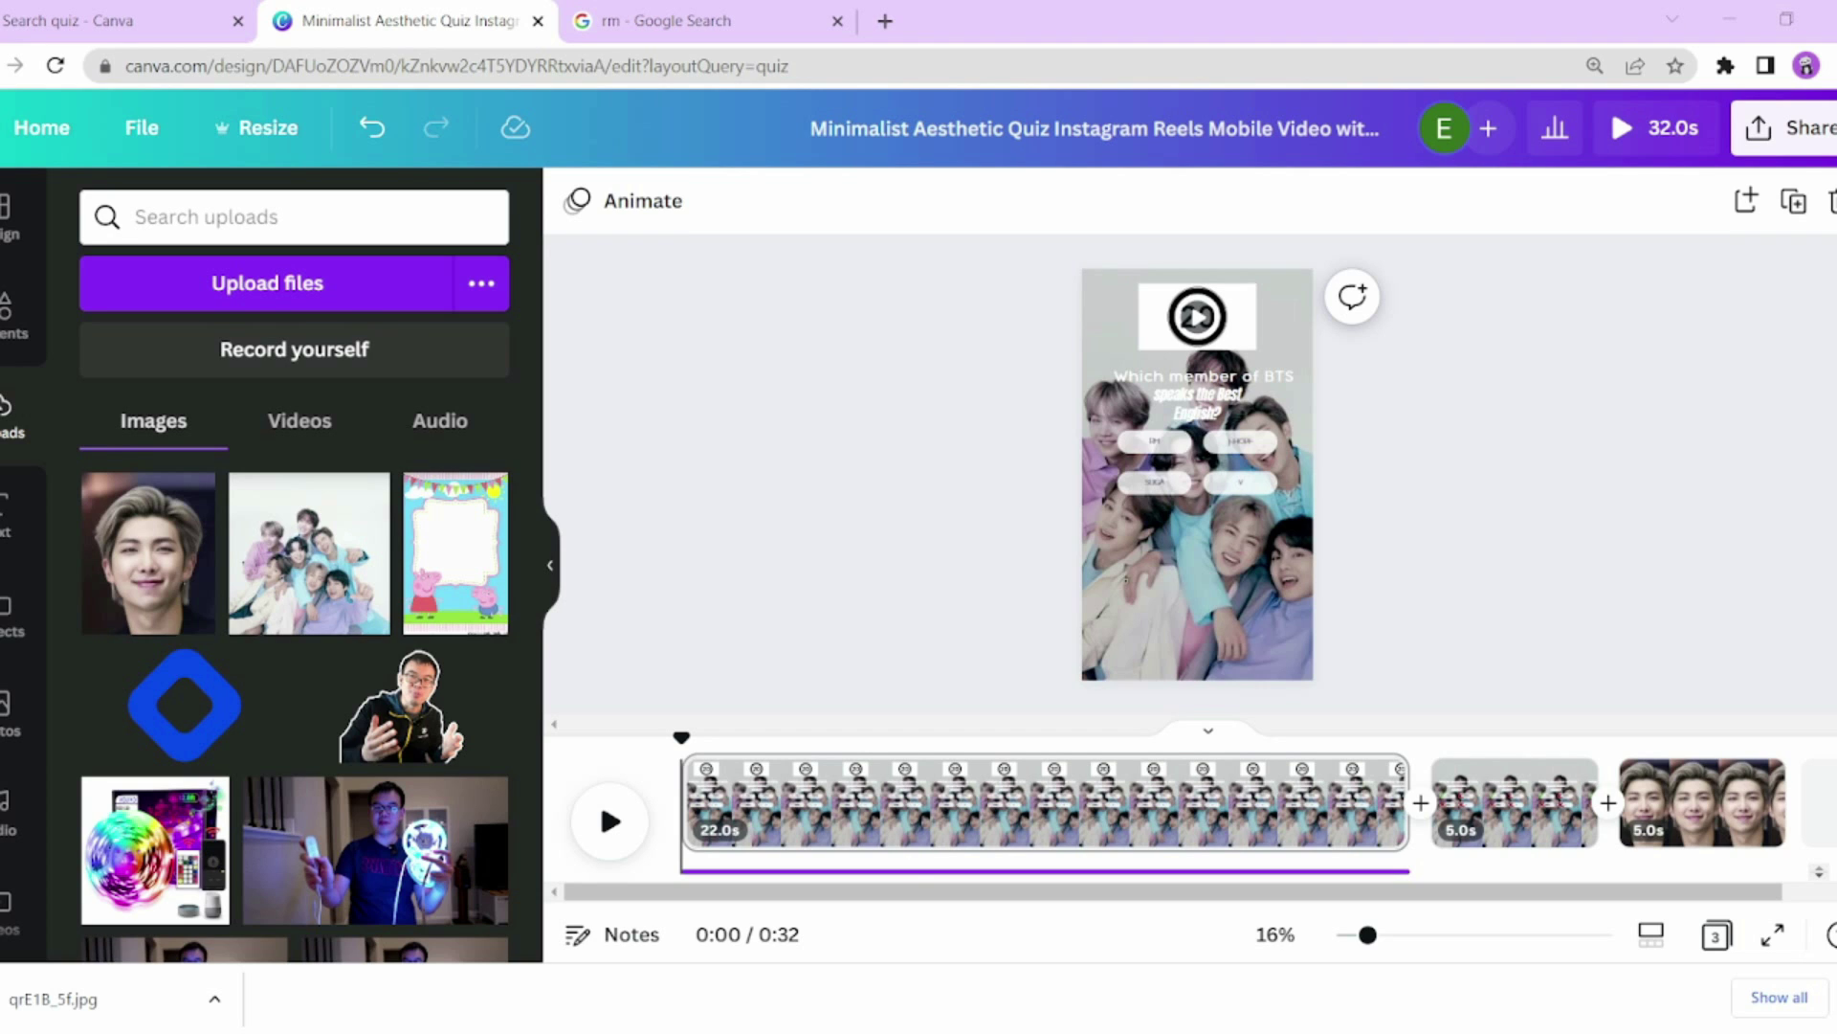
pyautogui.moveTo(1416, 892); pyautogui.dragTo(1498, 892)
pyautogui.moveTo(727, 892); pyautogui.dragTo(916, 894)
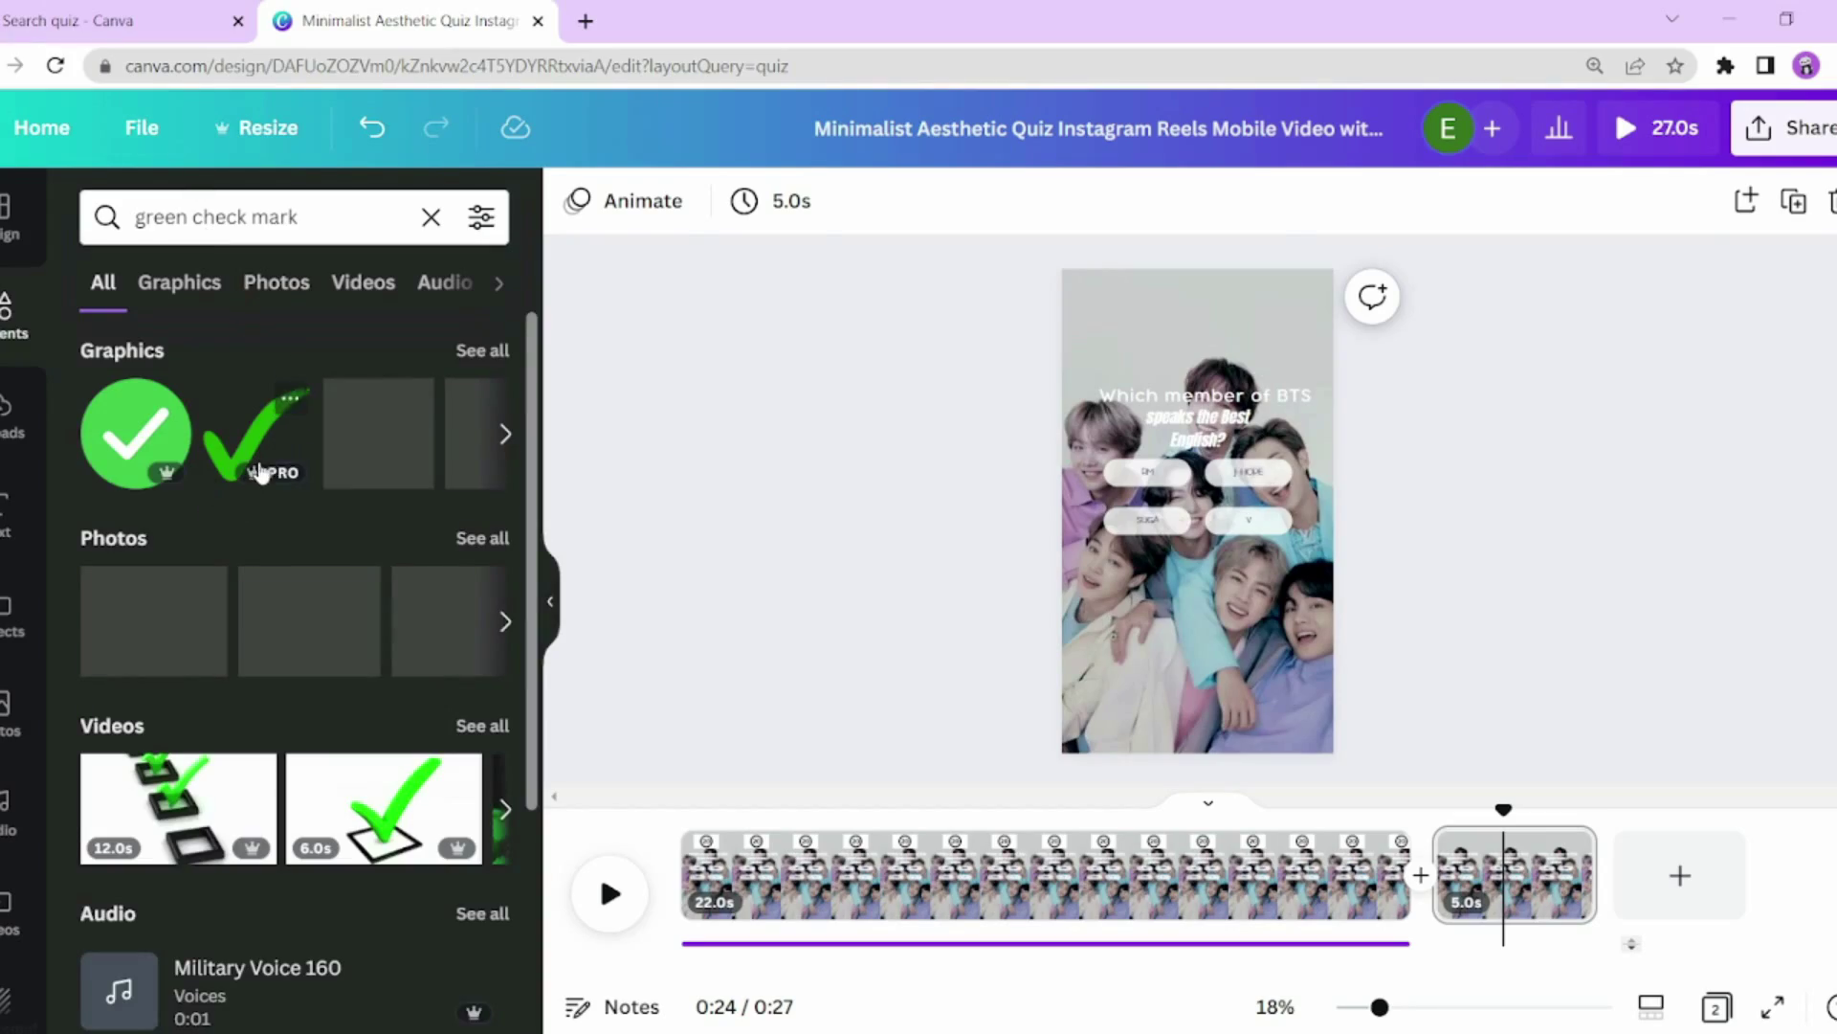
# Step: On the second page, mark the RM answer with a small green check mark and the other three answers with dark red "x mark" graphics
pyautogui.moveTo(1337, 673); pyautogui.dragTo(1120, 467)
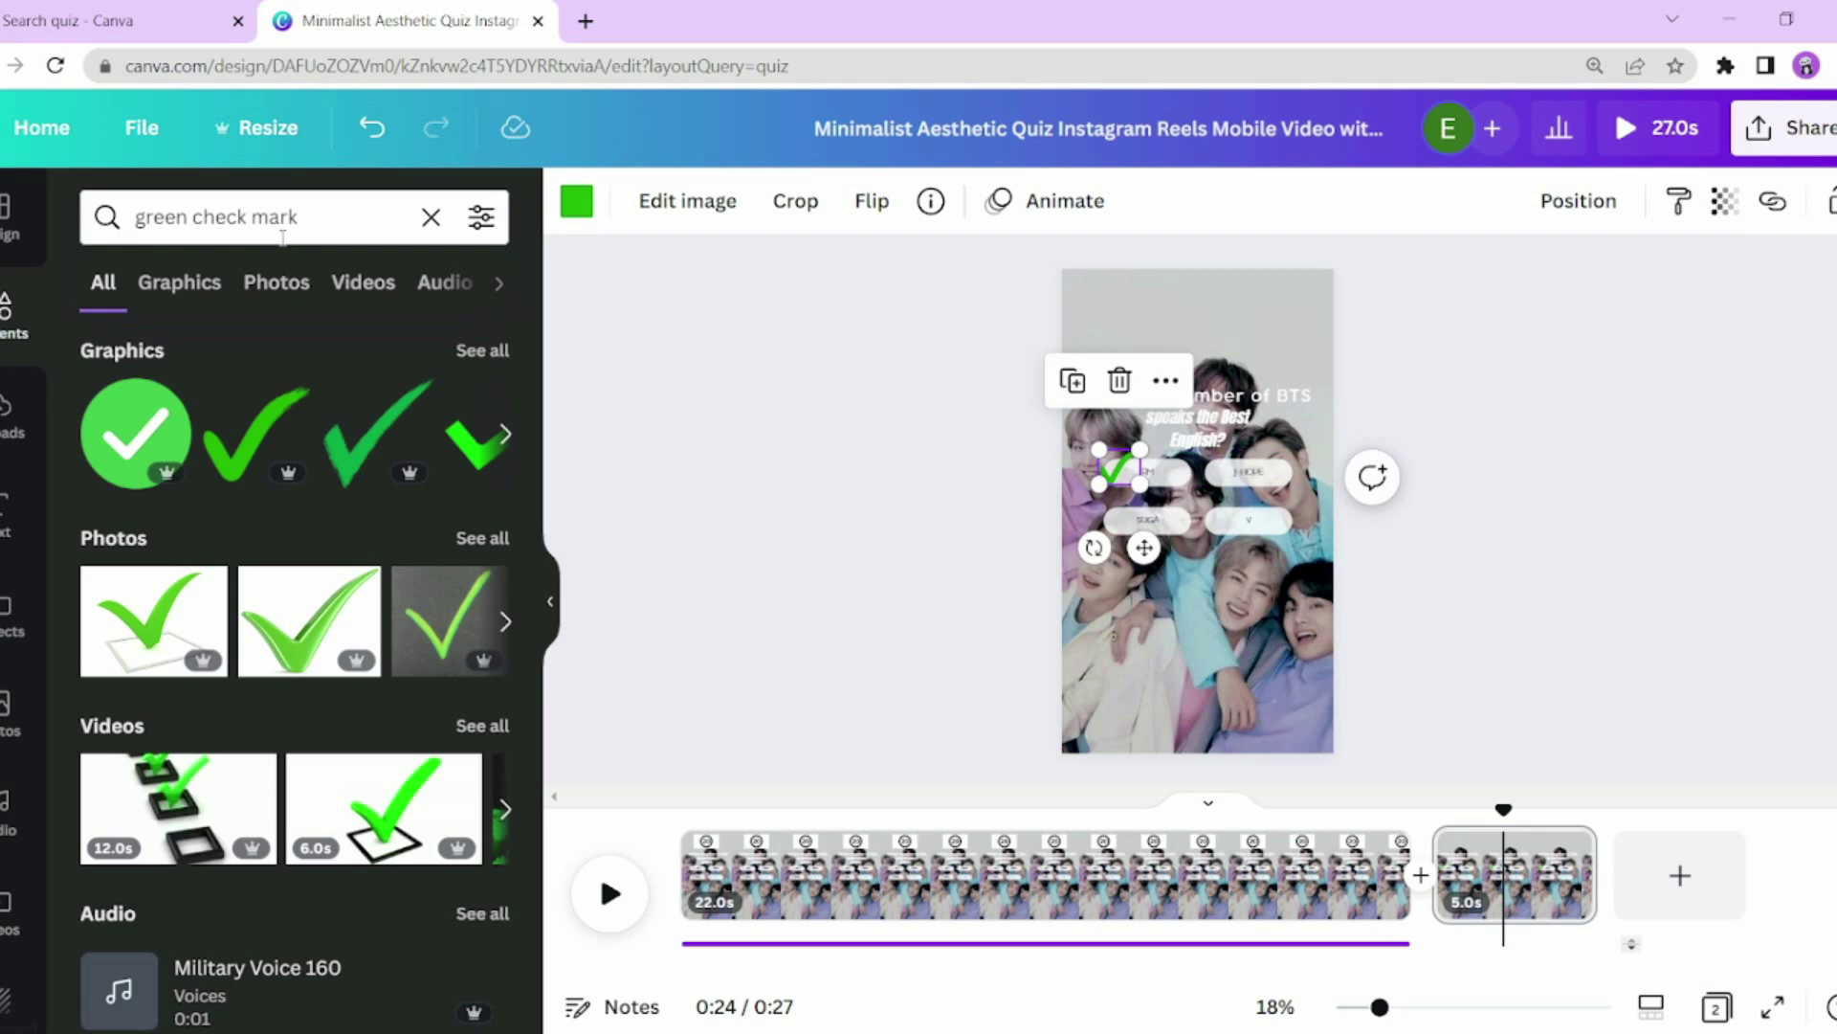
pyautogui.tripleClick(220, 217)
pyautogui.write('x mark')
pyautogui.press('Return')
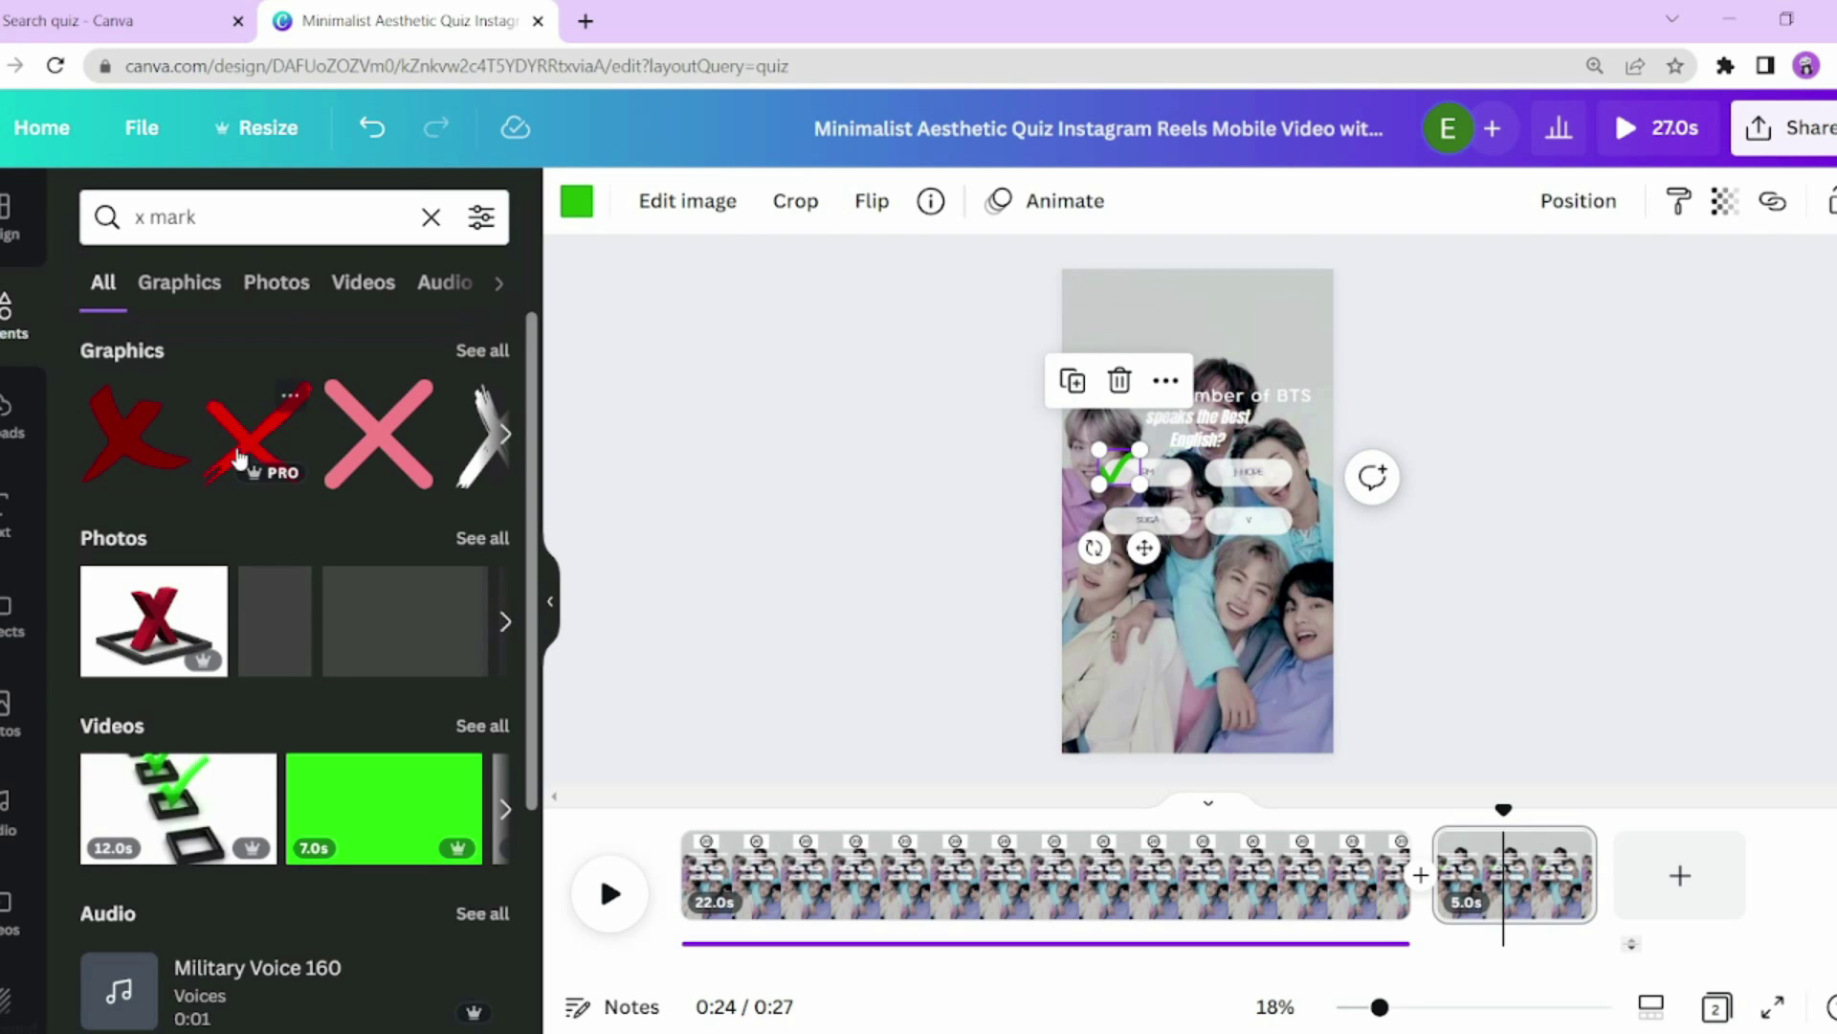
pyautogui.moveTo(1212, 490); pyautogui.dragTo(1211, 490)
pyautogui.moveTo(1264, 413); pyautogui.dragTo(1225, 474)
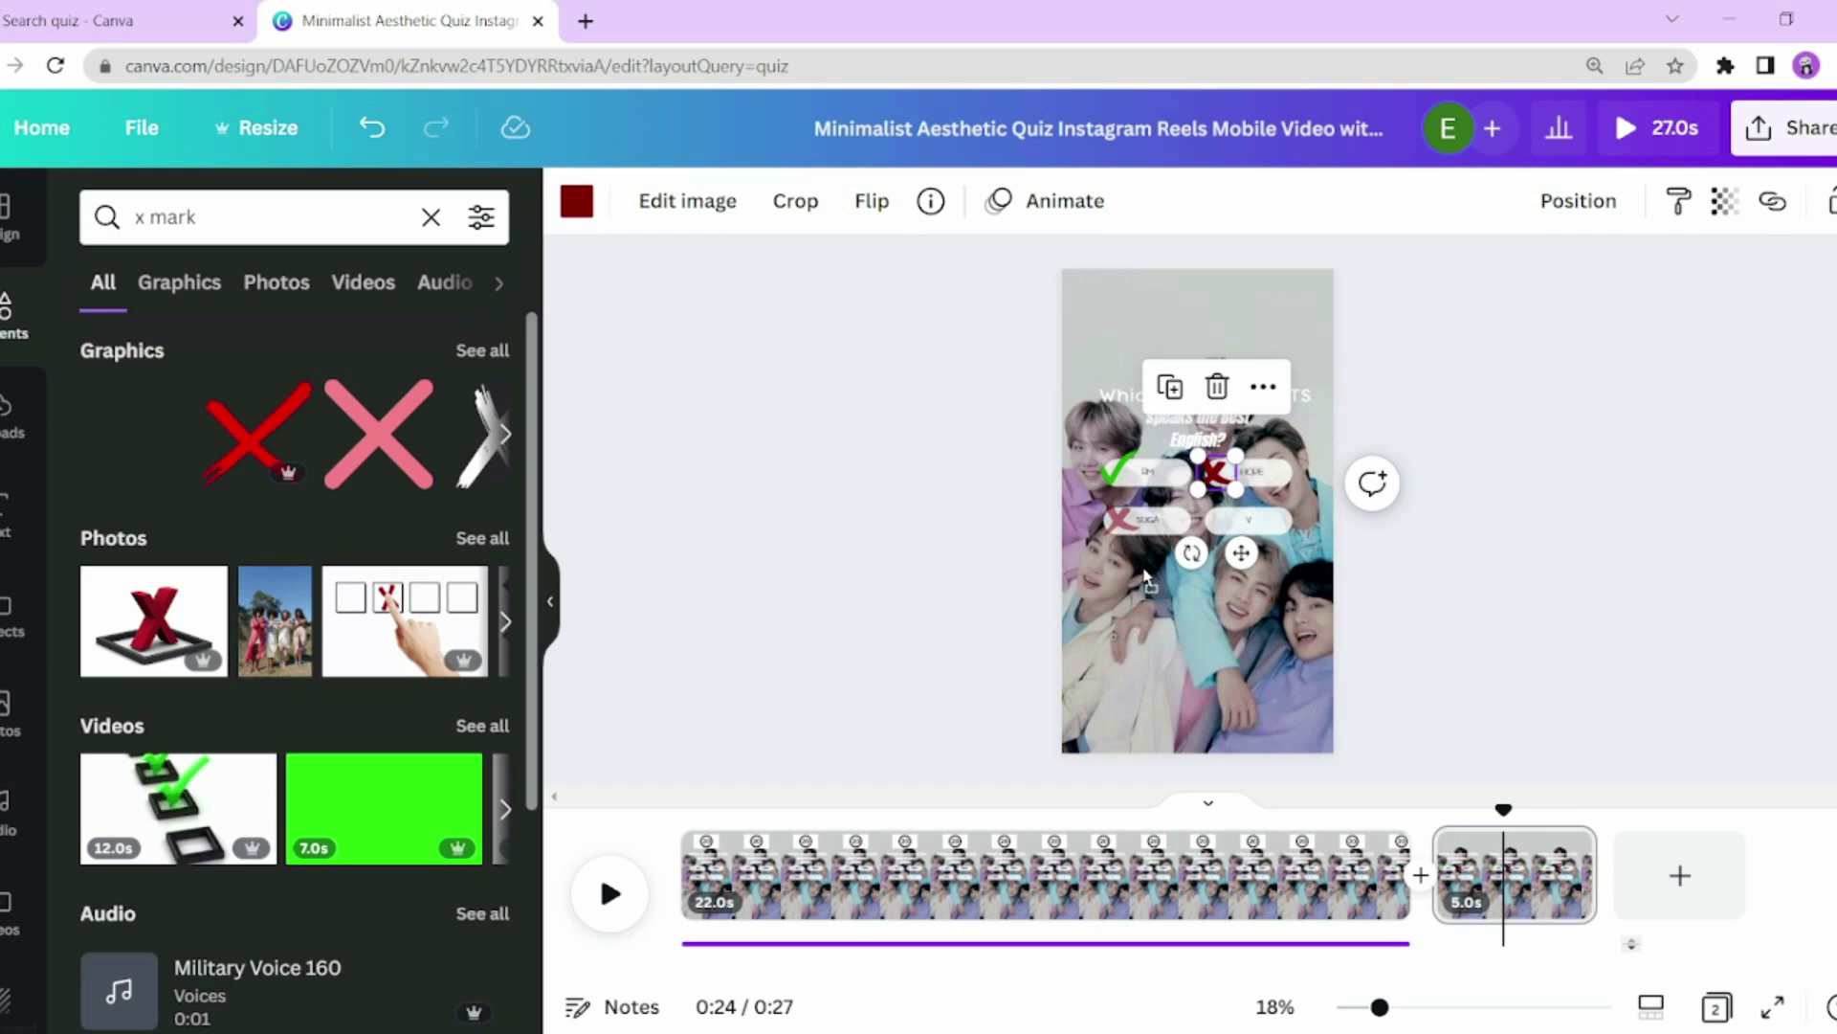
pyautogui.click(1120, 518)
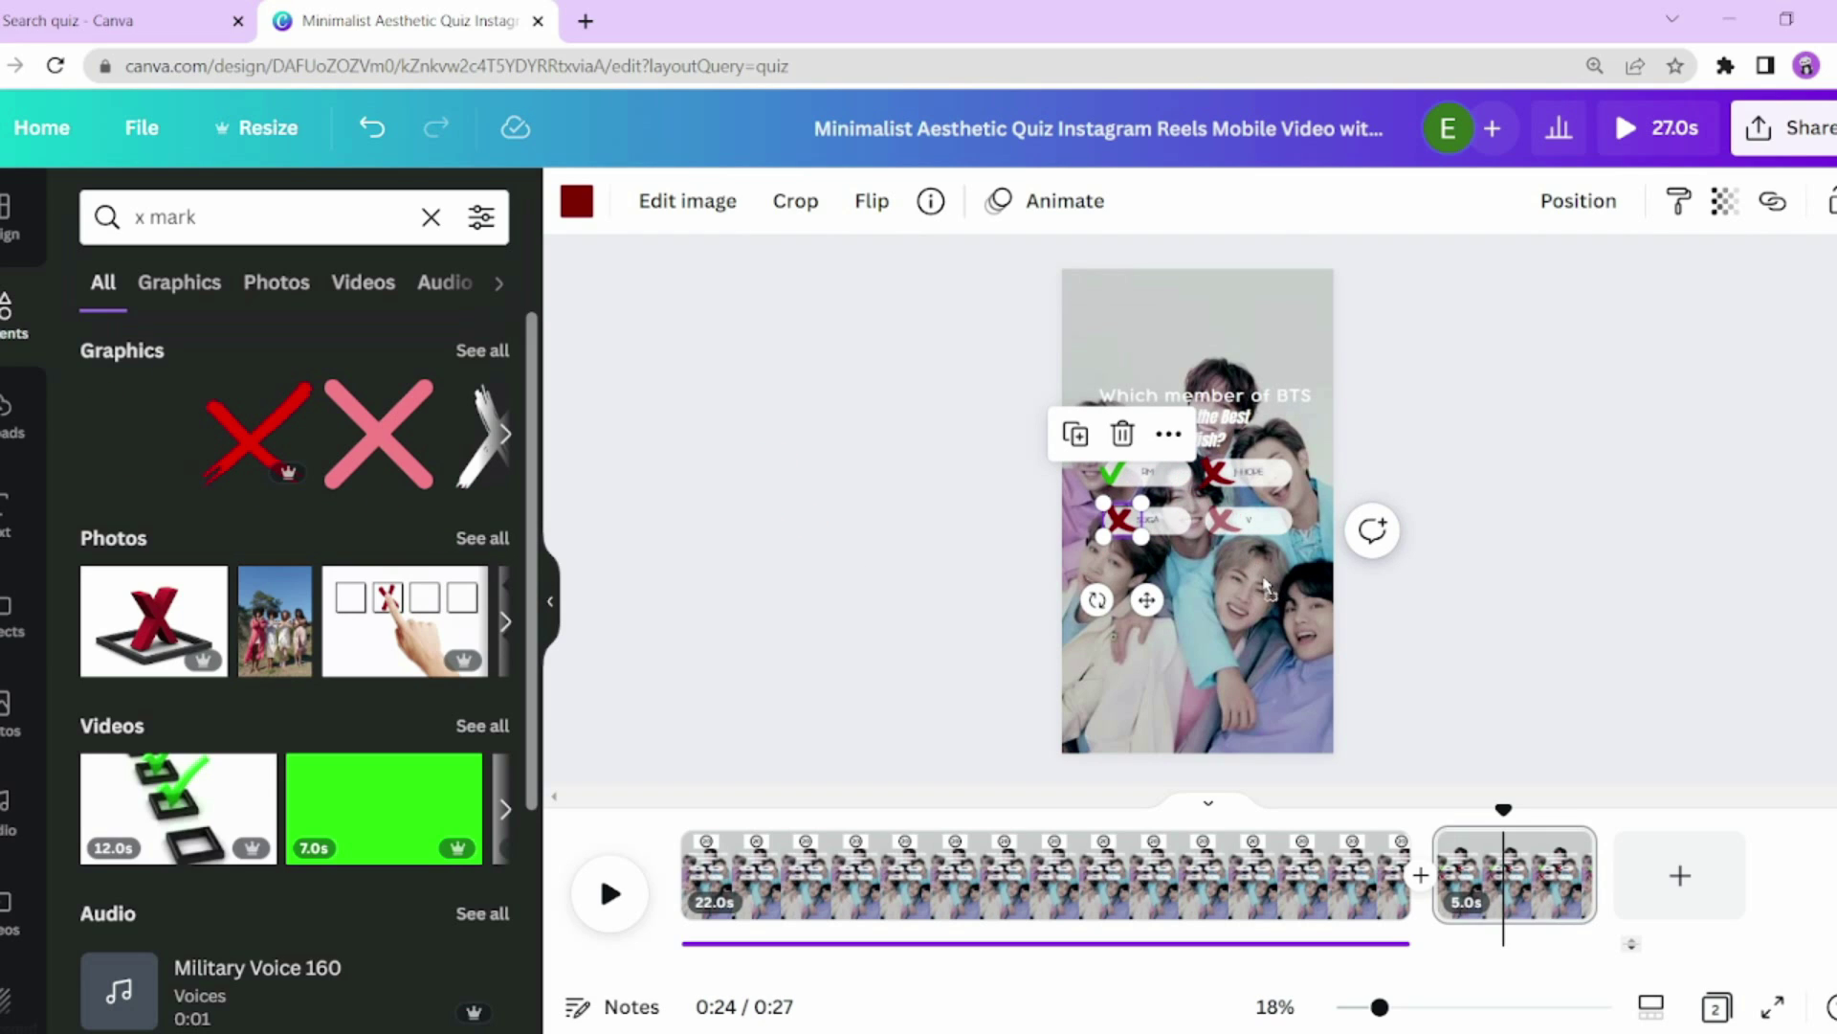
pyautogui.click(1563, 593)
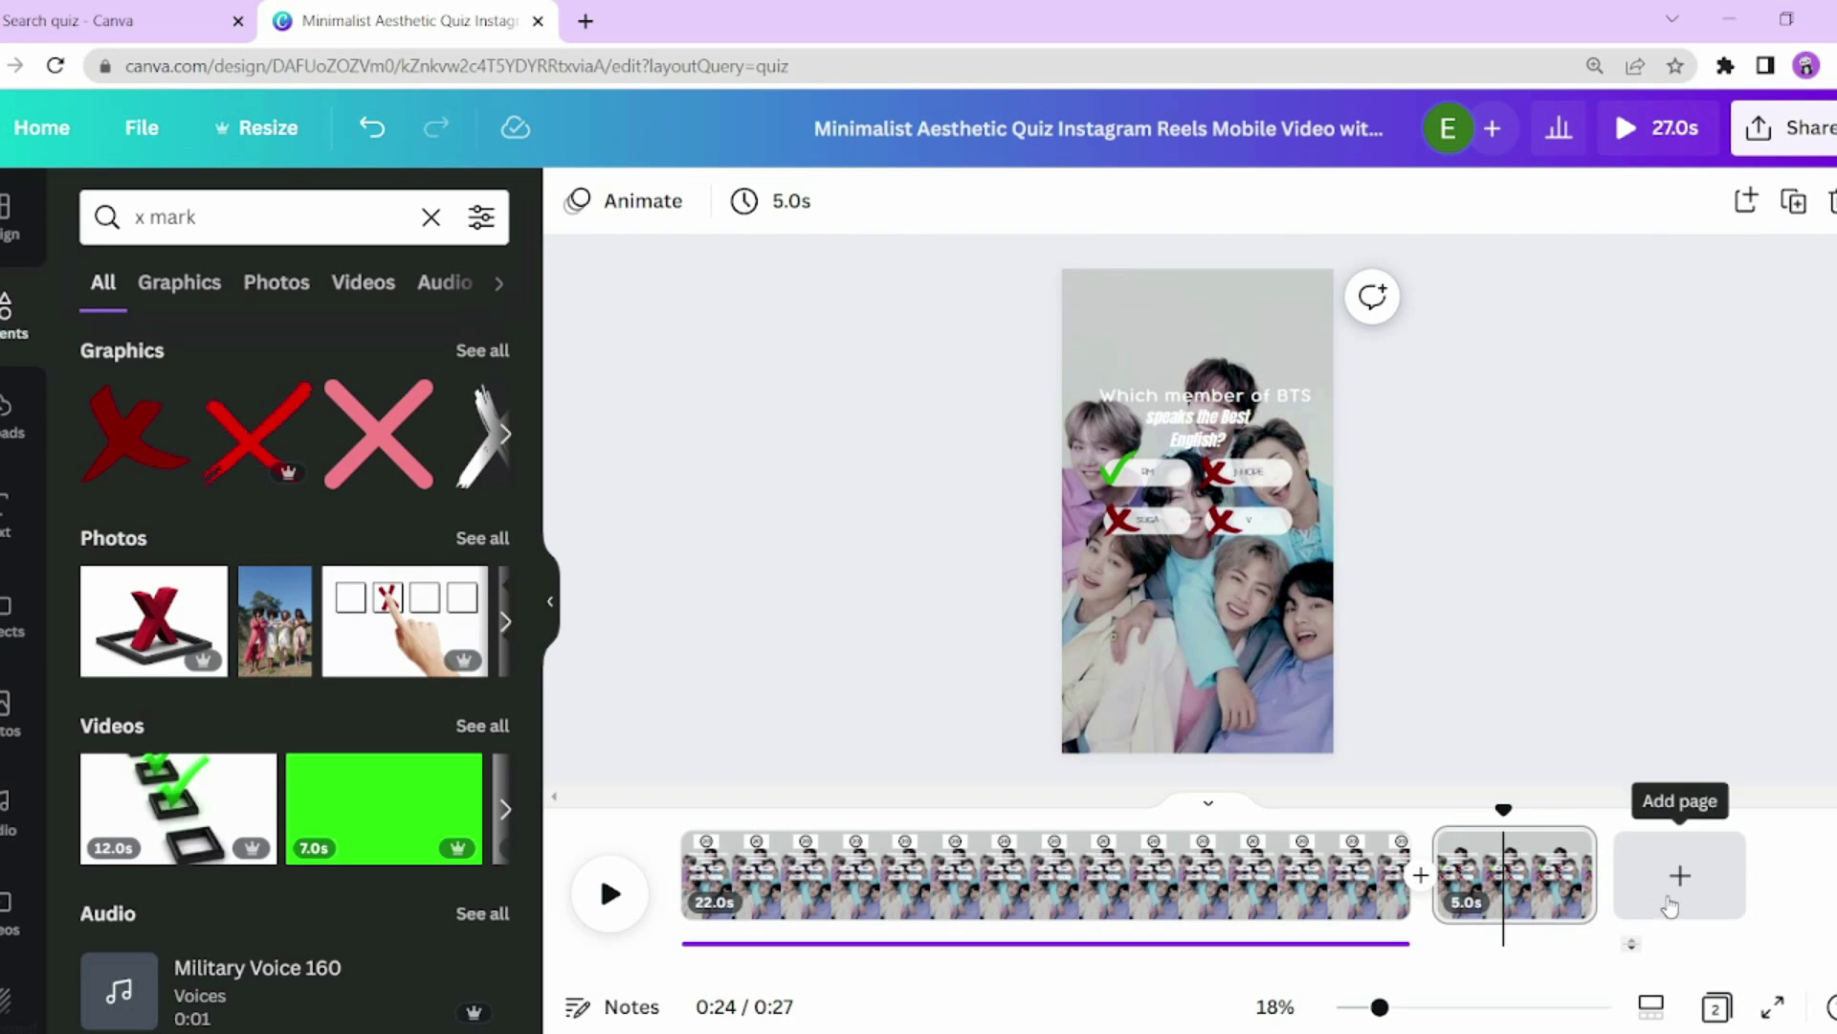
# Step: Add the uploaded RM portrait to the blank third page and scale it up until it covers the page
pyautogui.moveTo(1504, 812); pyautogui.dragTo(1584, 819)
pyautogui.click(1522, 895)
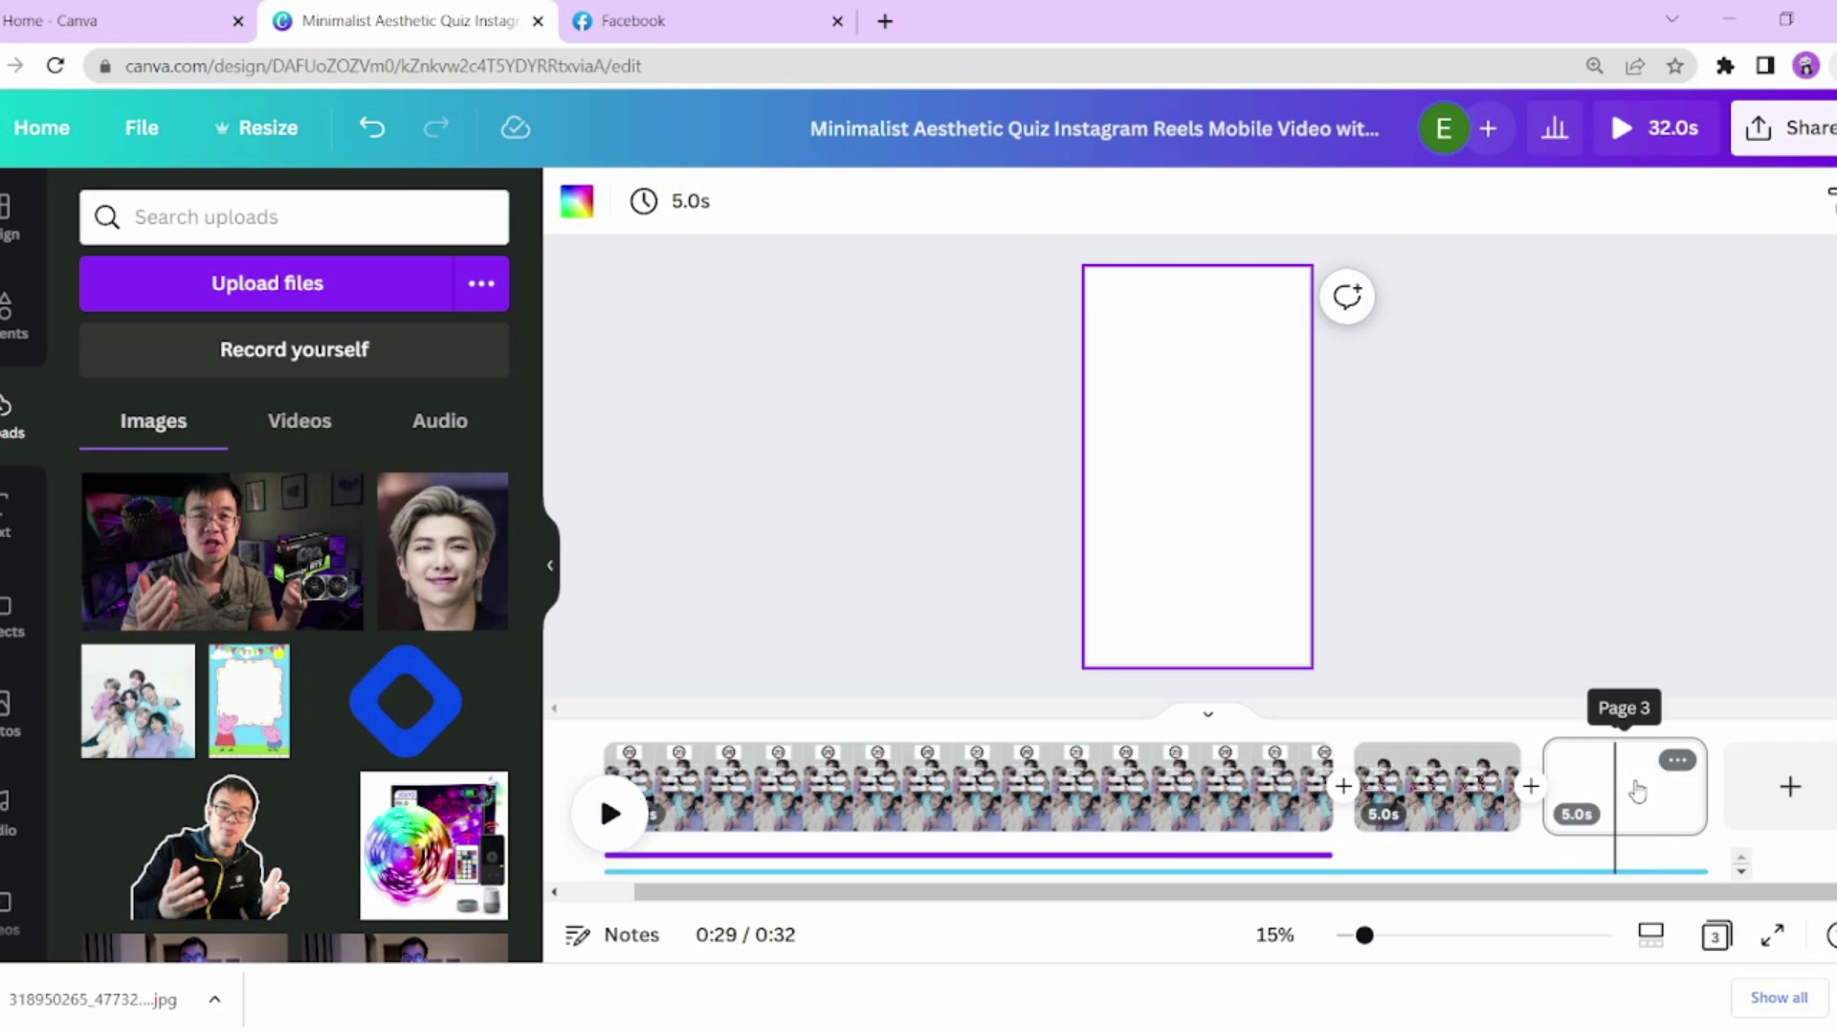
pyautogui.moveTo(458, 582); pyautogui.dragTo(934, 770)
pyautogui.moveTo(1130, 562); pyautogui.dragTo(1228, 433)
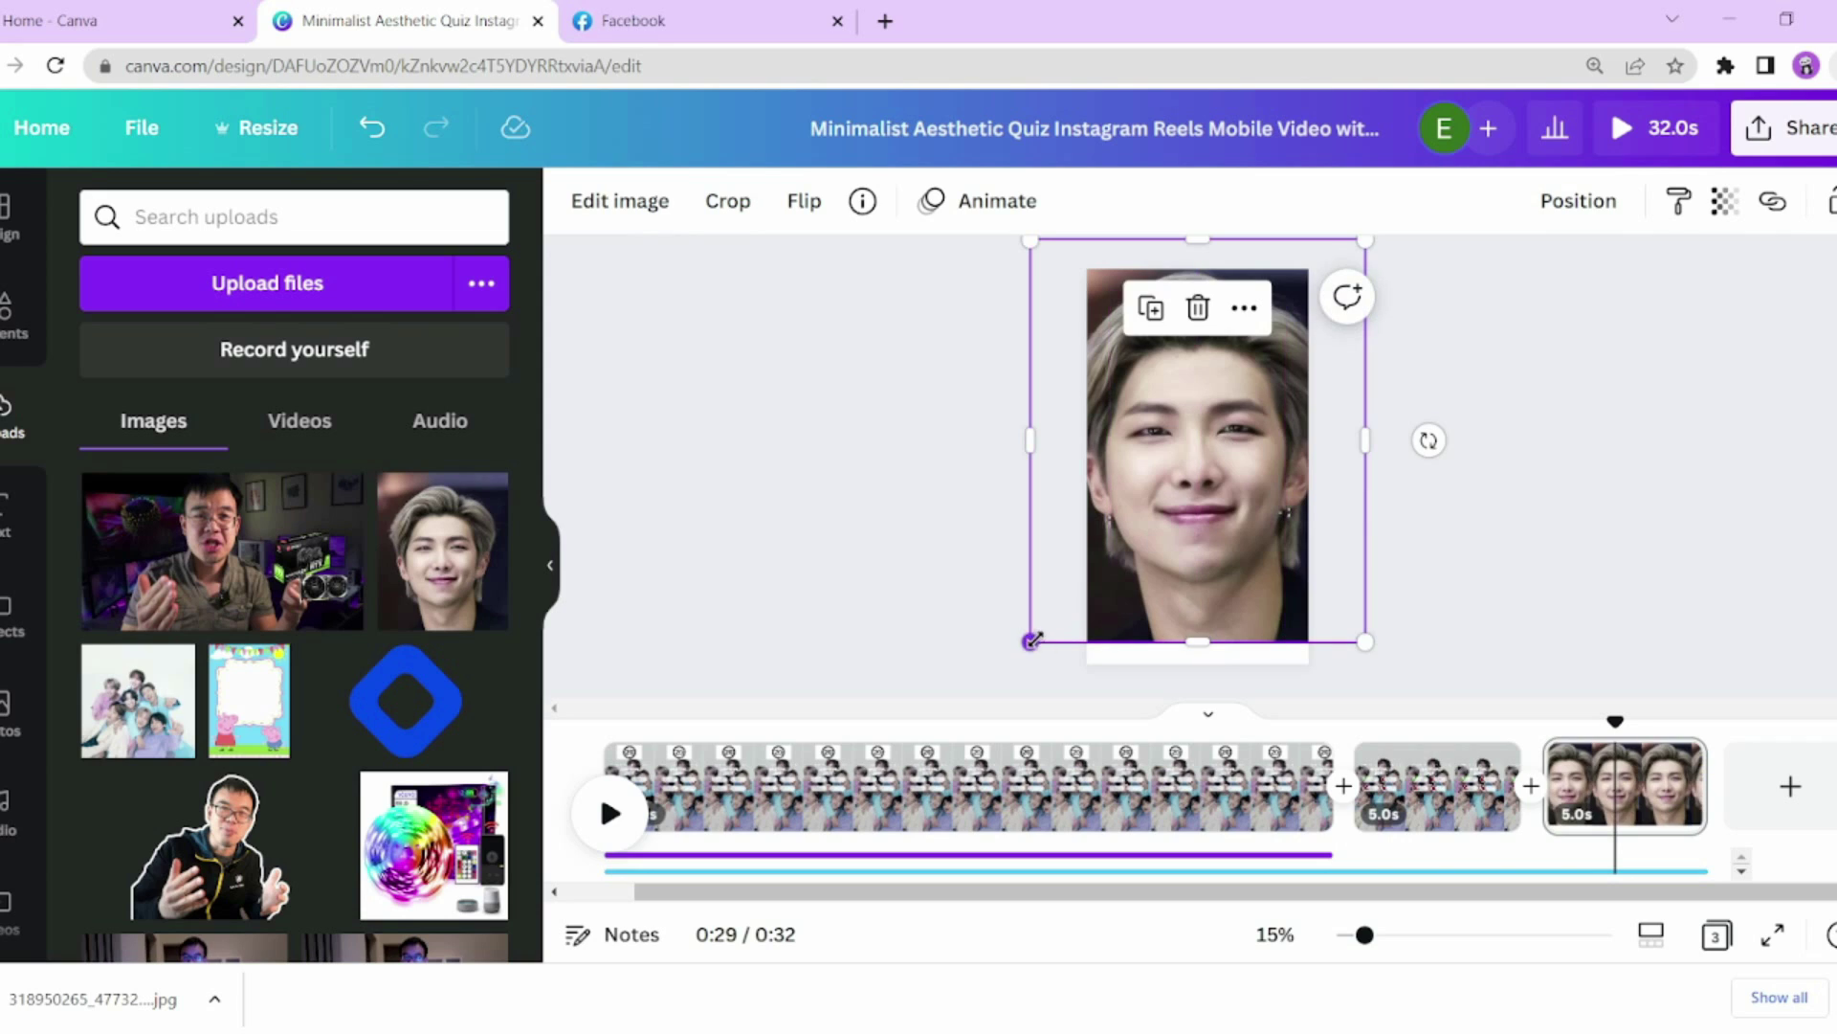
pyautogui.click(1562, 504)
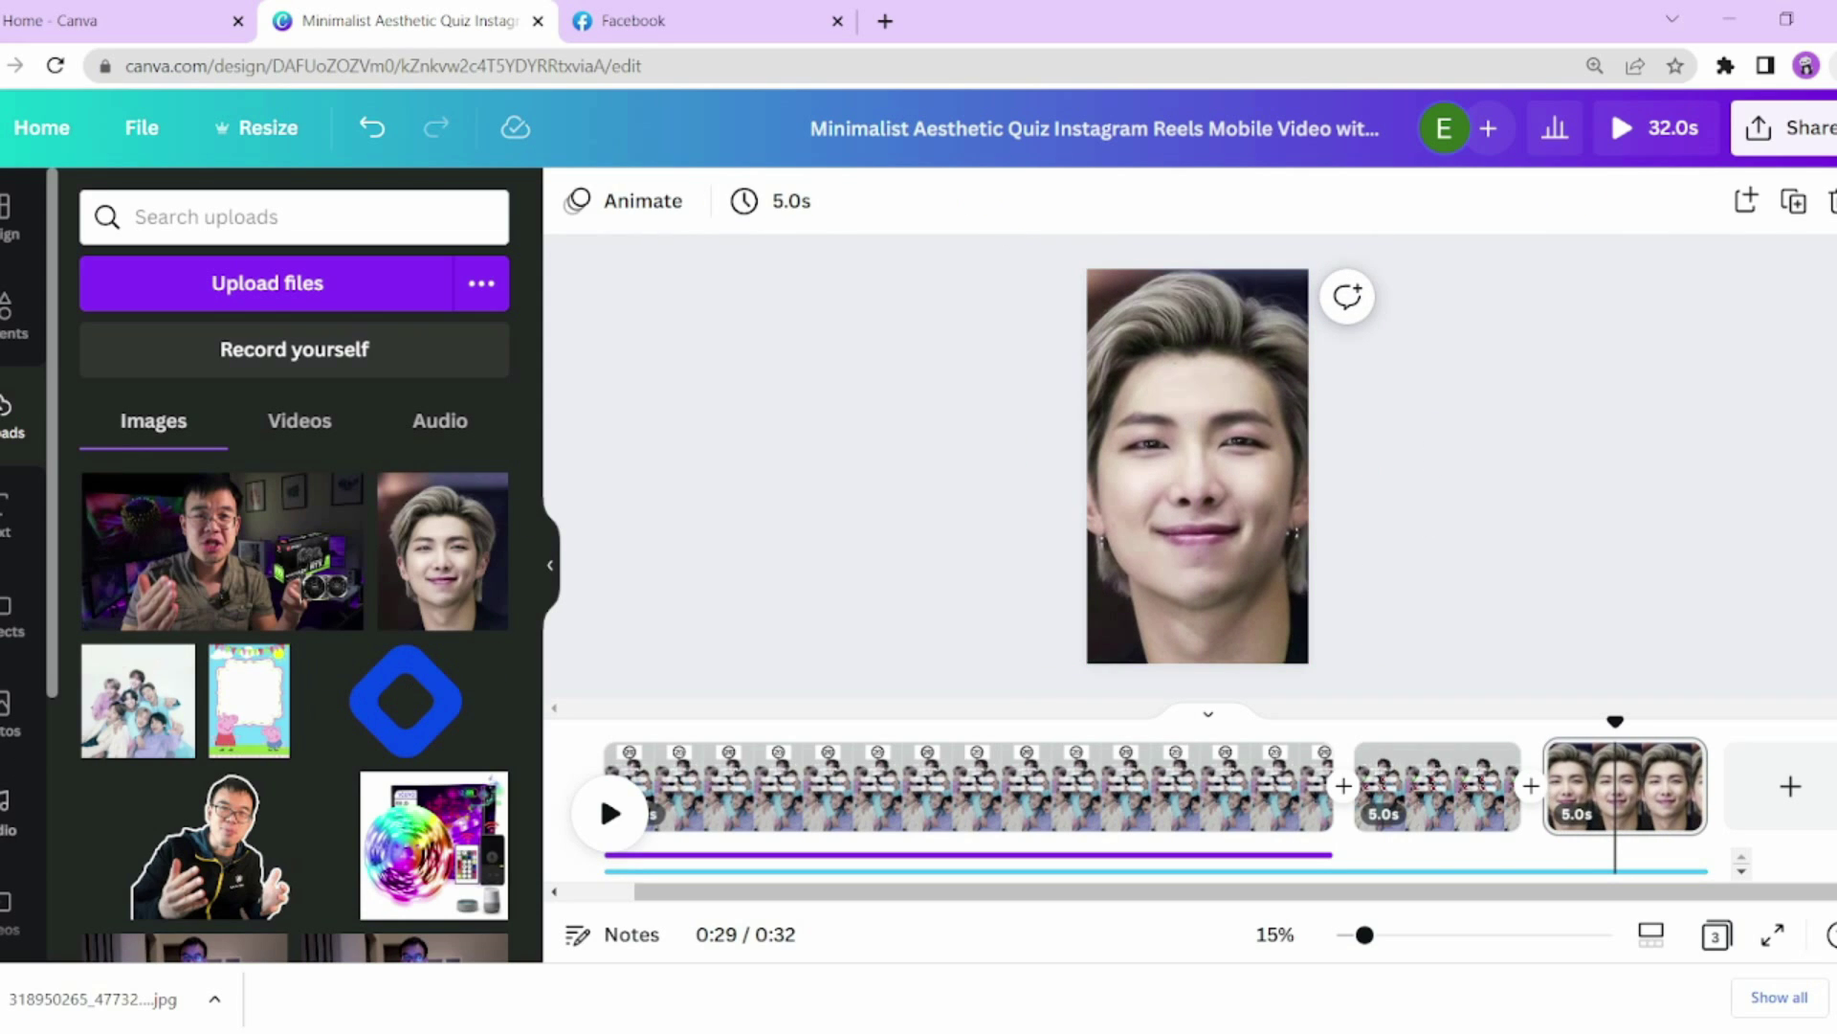
# Step: Paste the caption "RM learned English watching Friends growing up" onto the portrait page, shrink it to size 61.1 and place it over the chin
pyautogui.click(8, 512)
pyautogui.write('RM learned English watching Friends growing up')
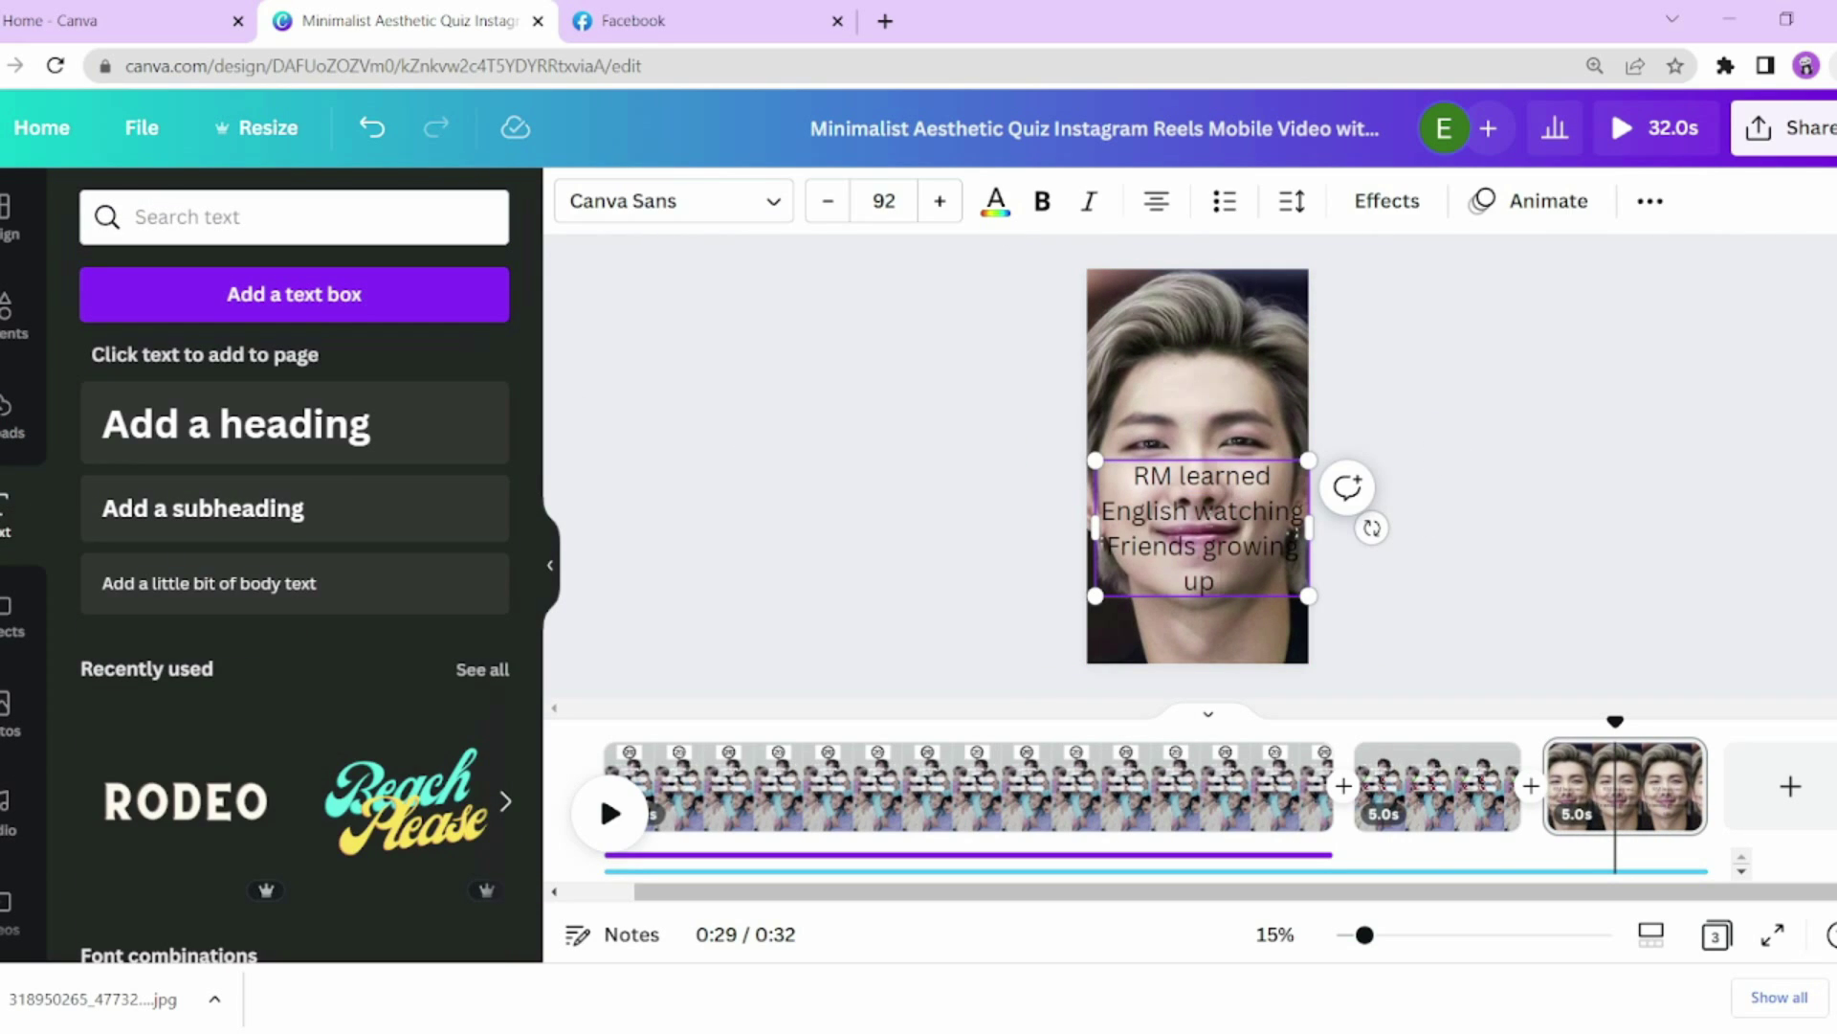
pyautogui.moveTo(1308, 460); pyautogui.dragTo(1250, 569)
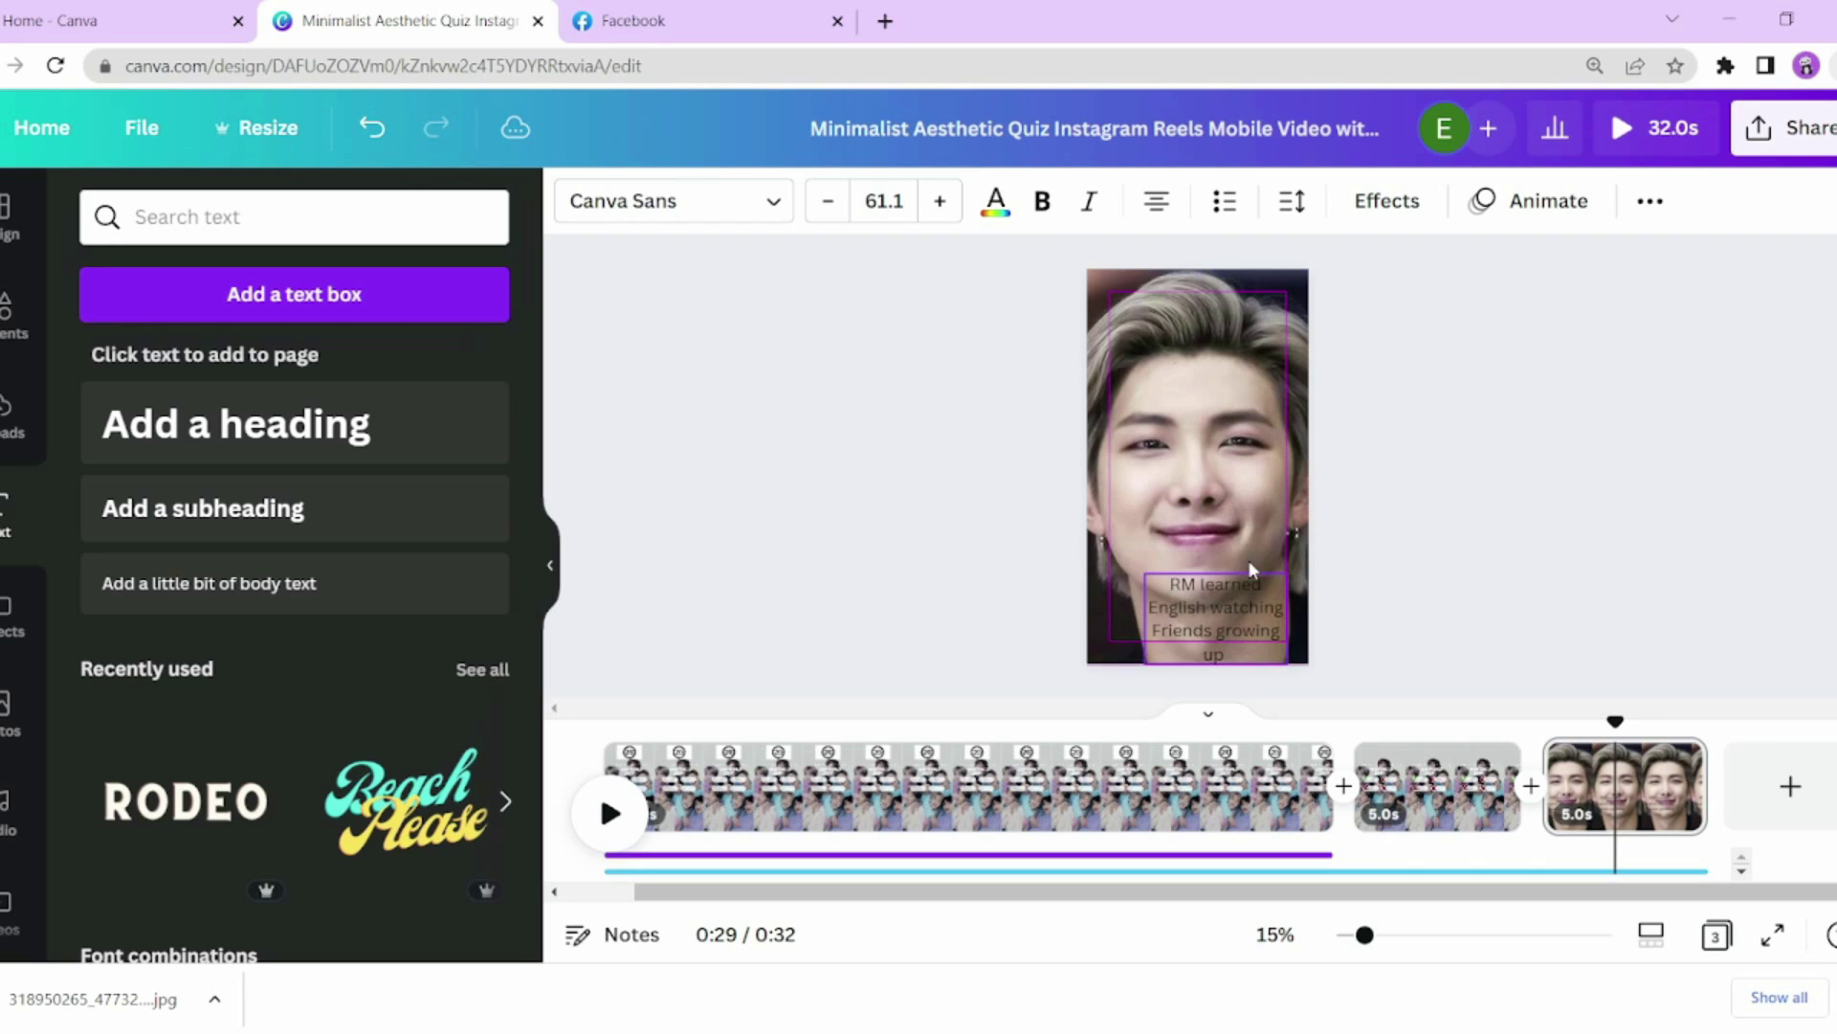
# Step: Make the caption on the portrait page bold and change its font to Sports World
pyautogui.click(206, 827)
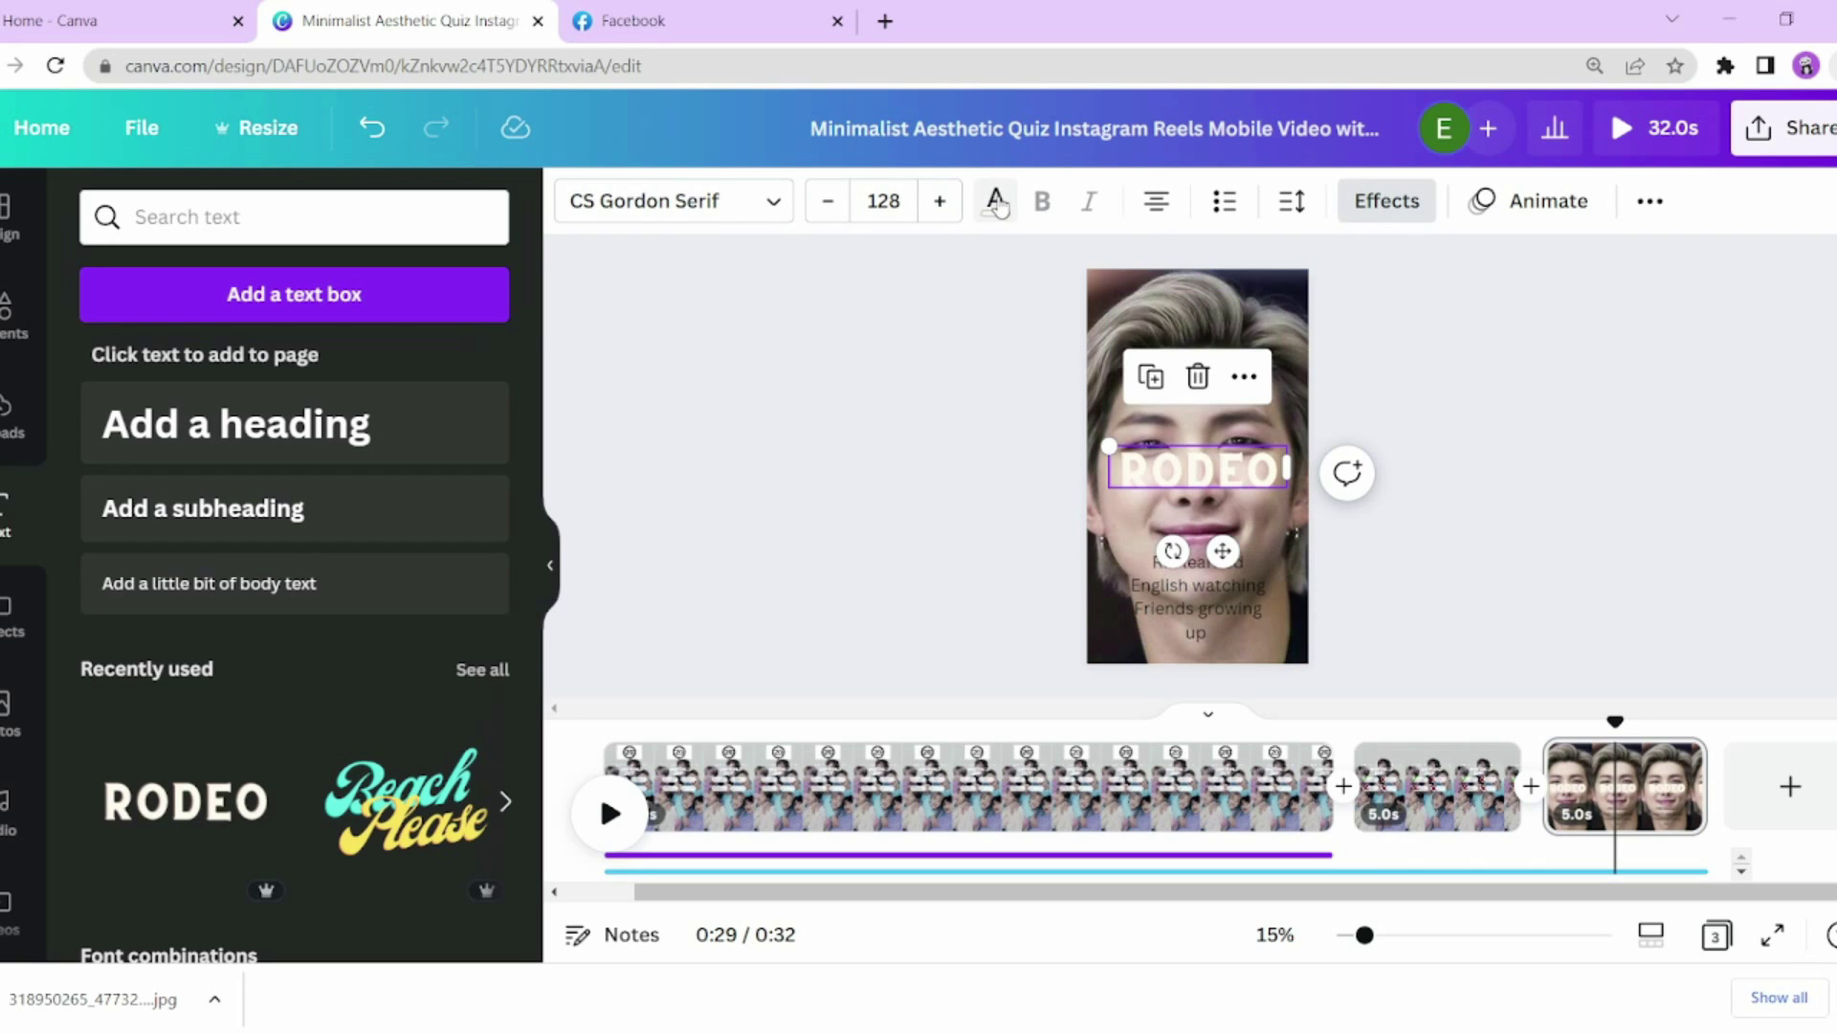
pyautogui.click(1200, 379)
pyautogui.click(1191, 606)
pyautogui.click(1041, 203)
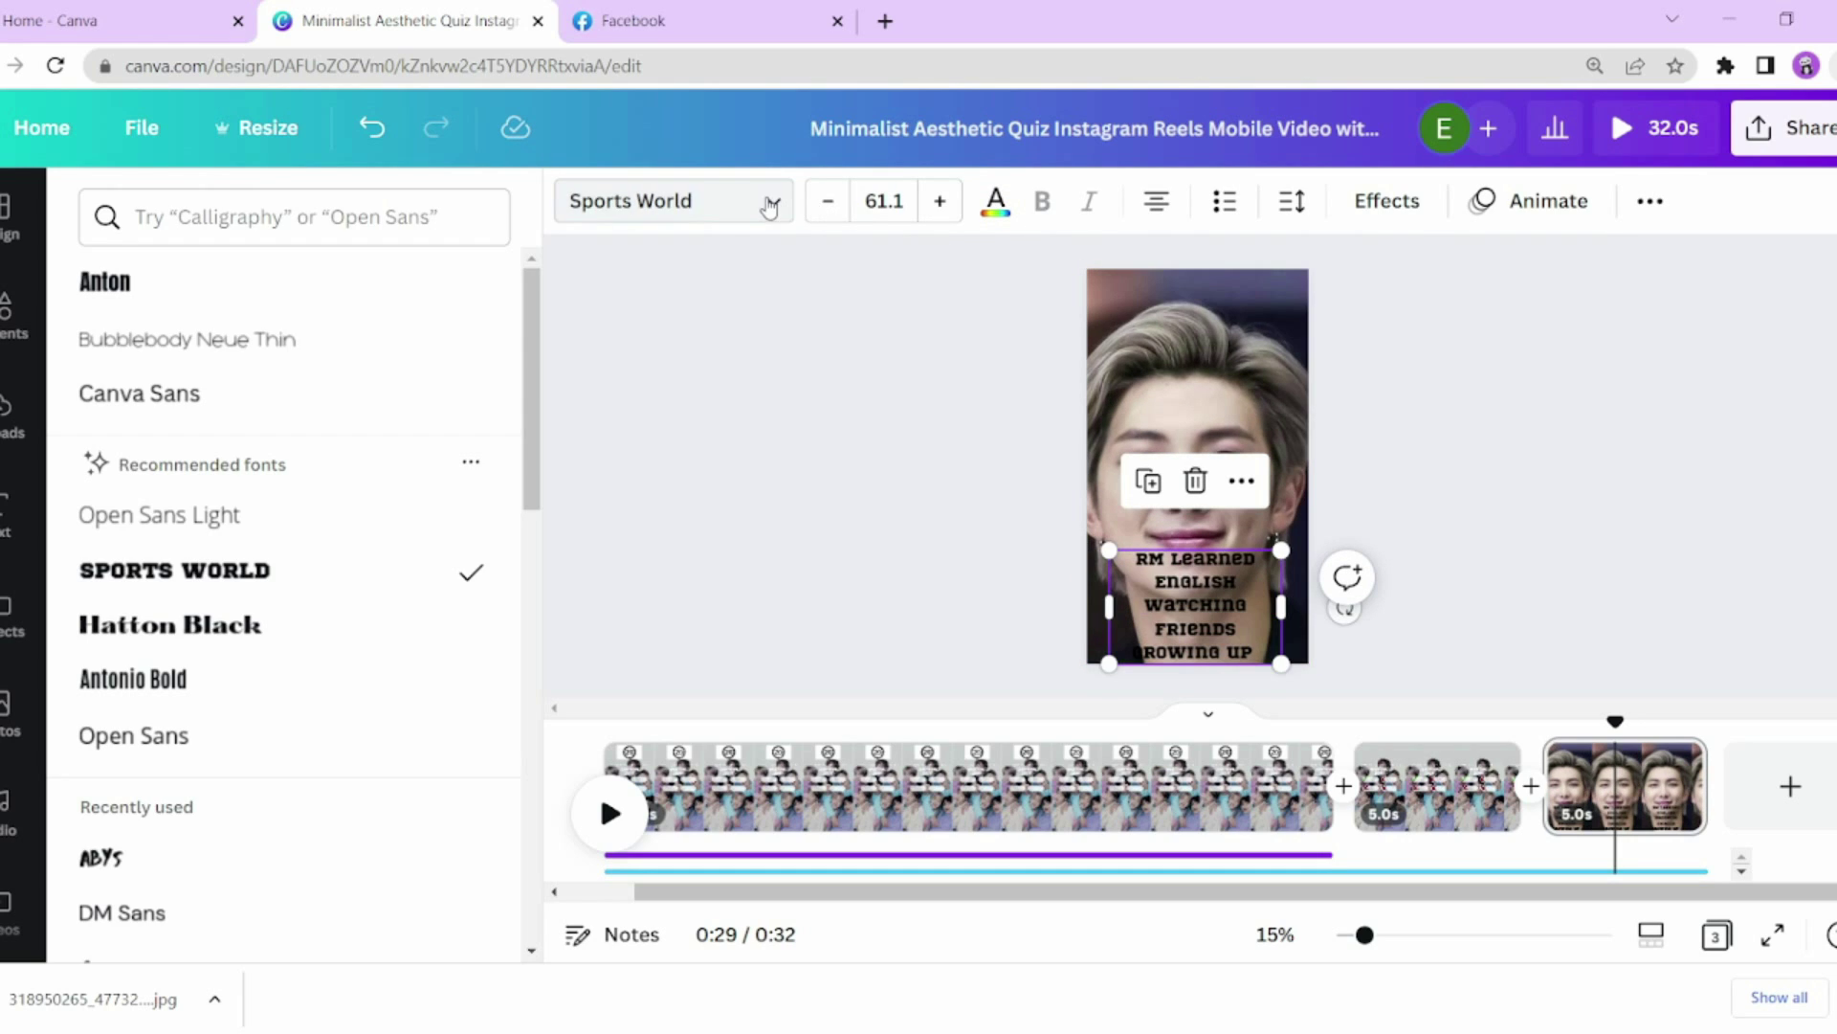
pyautogui.click(770, 201)
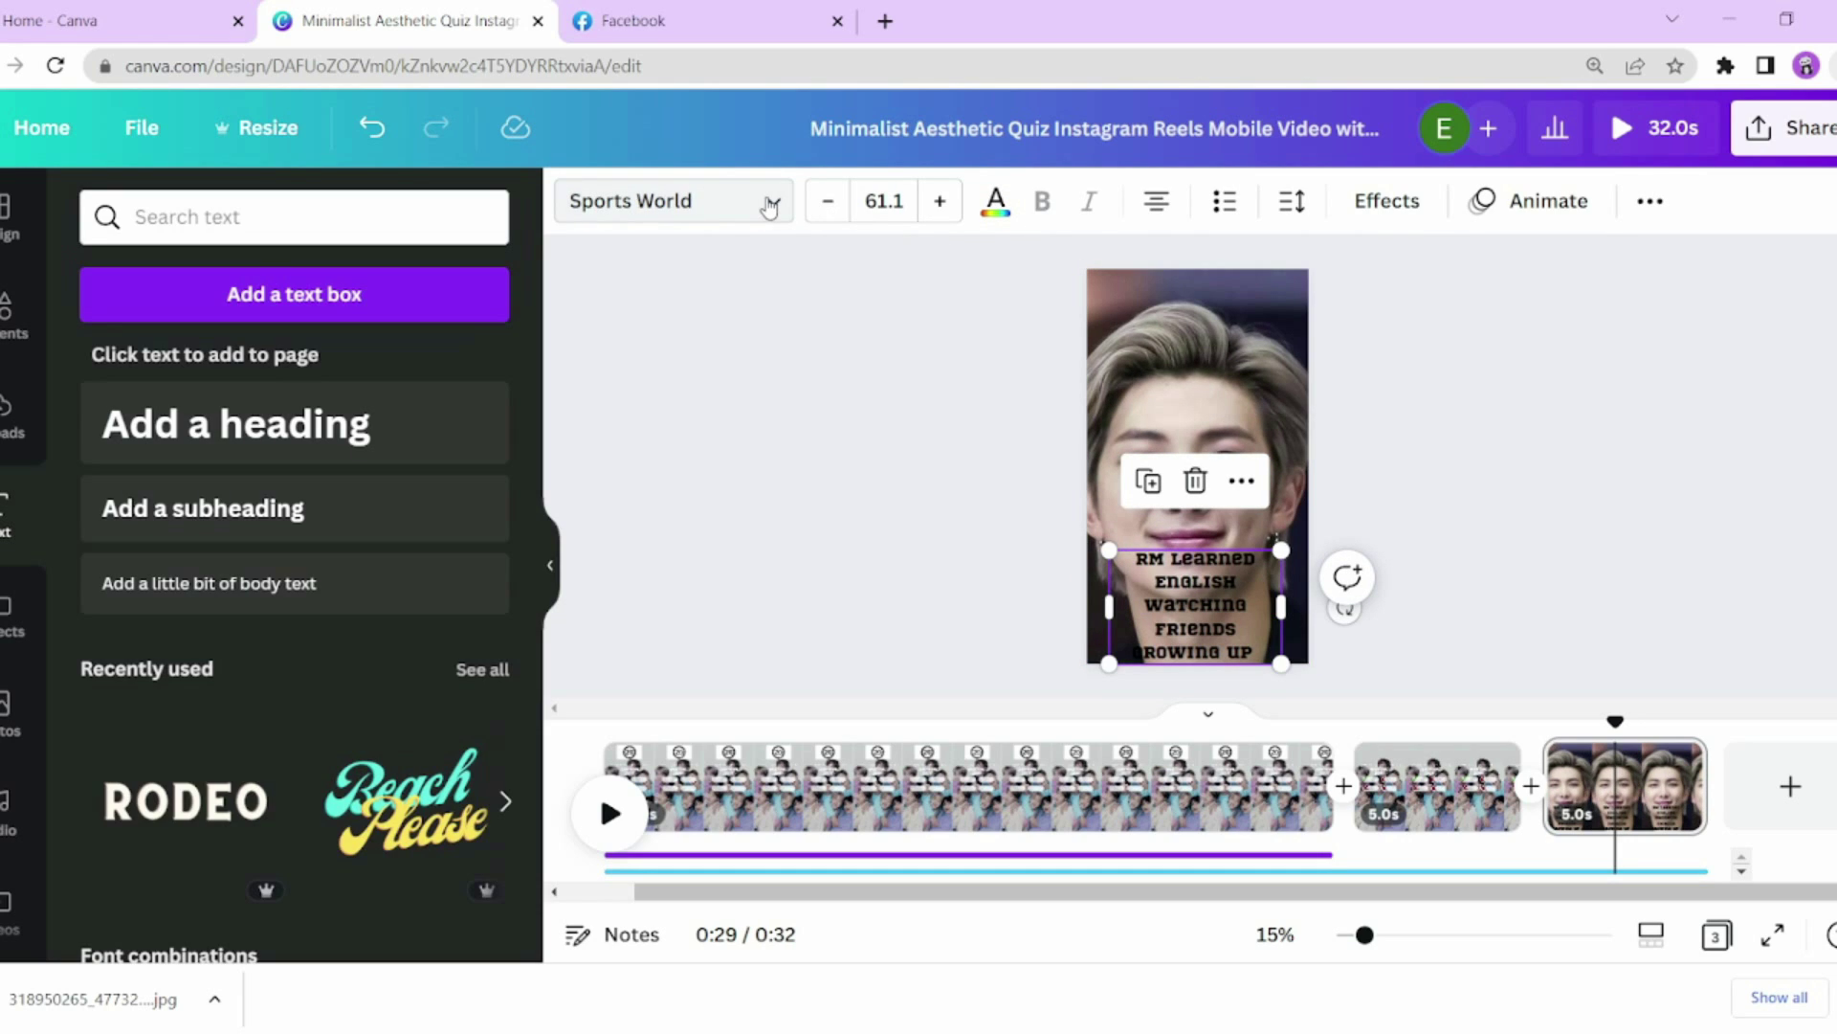
# Step: Try the Shadow effect on the portrait caption and switch it to the Lift effect
pyautogui.click(1386, 202)
pyautogui.click(287, 387)
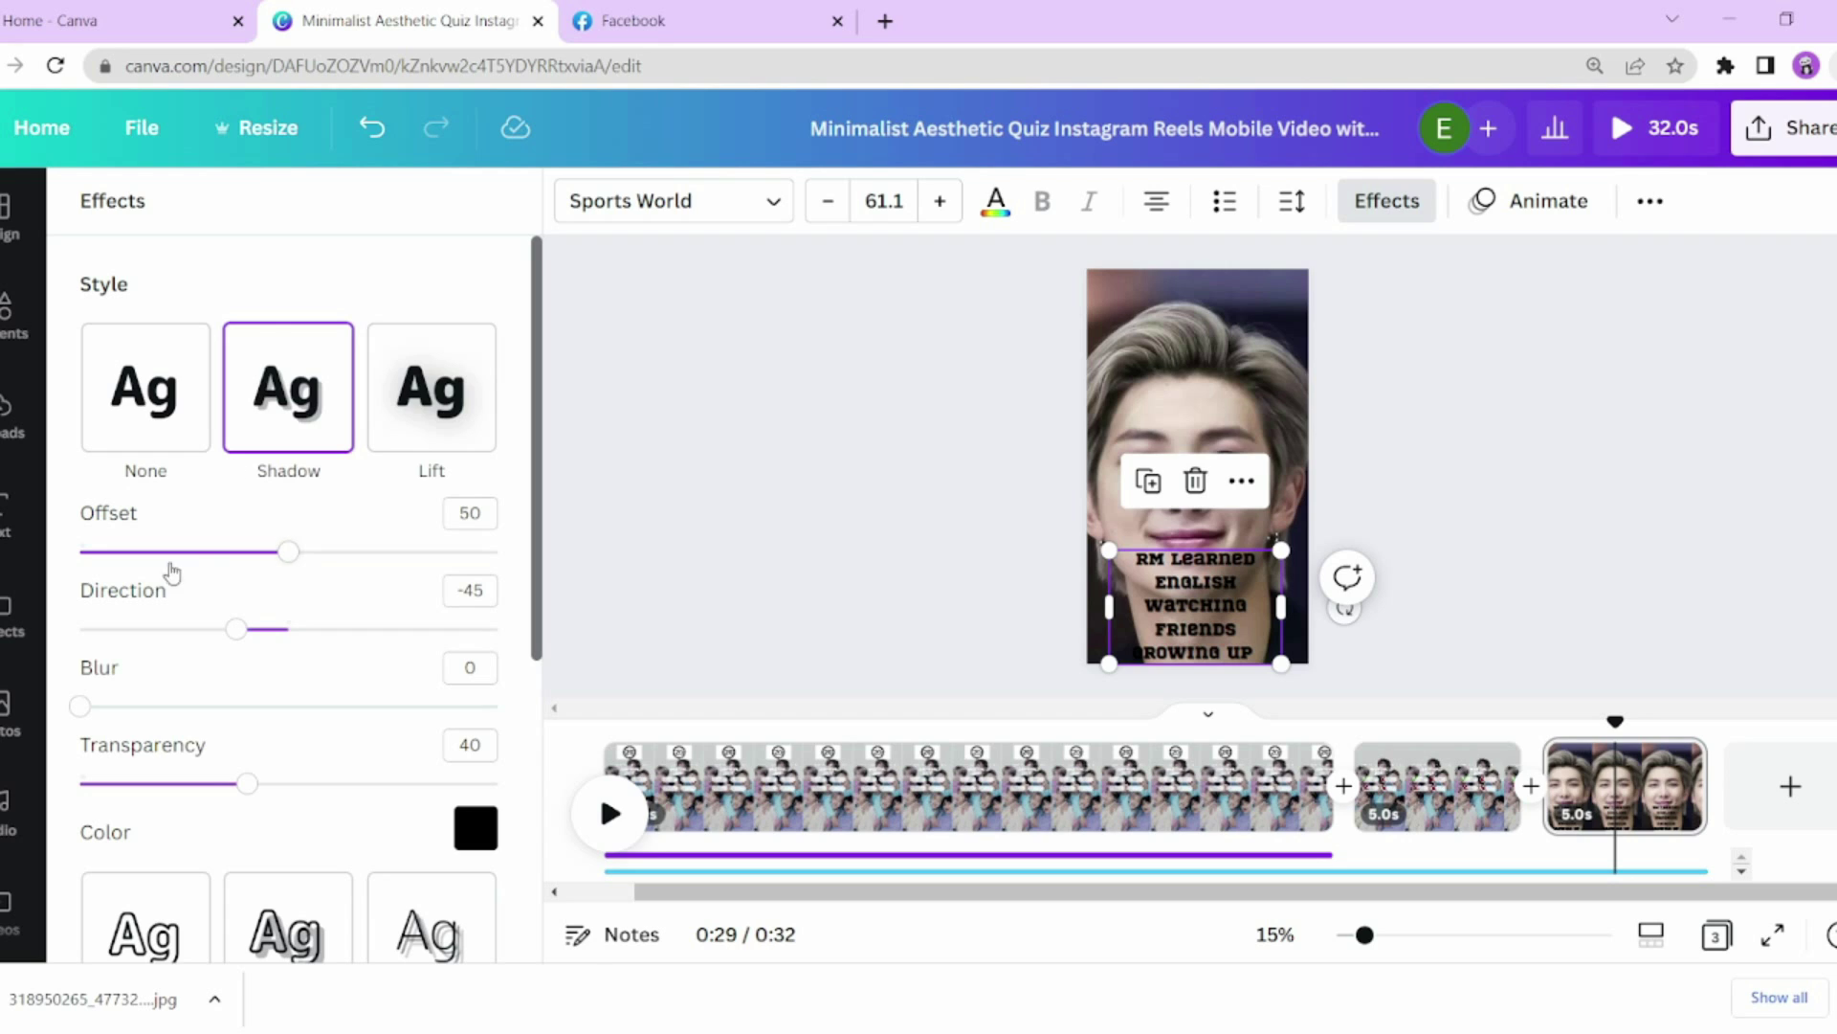
pyautogui.click(393, 406)
pyautogui.scroll(-3, 287, 613)
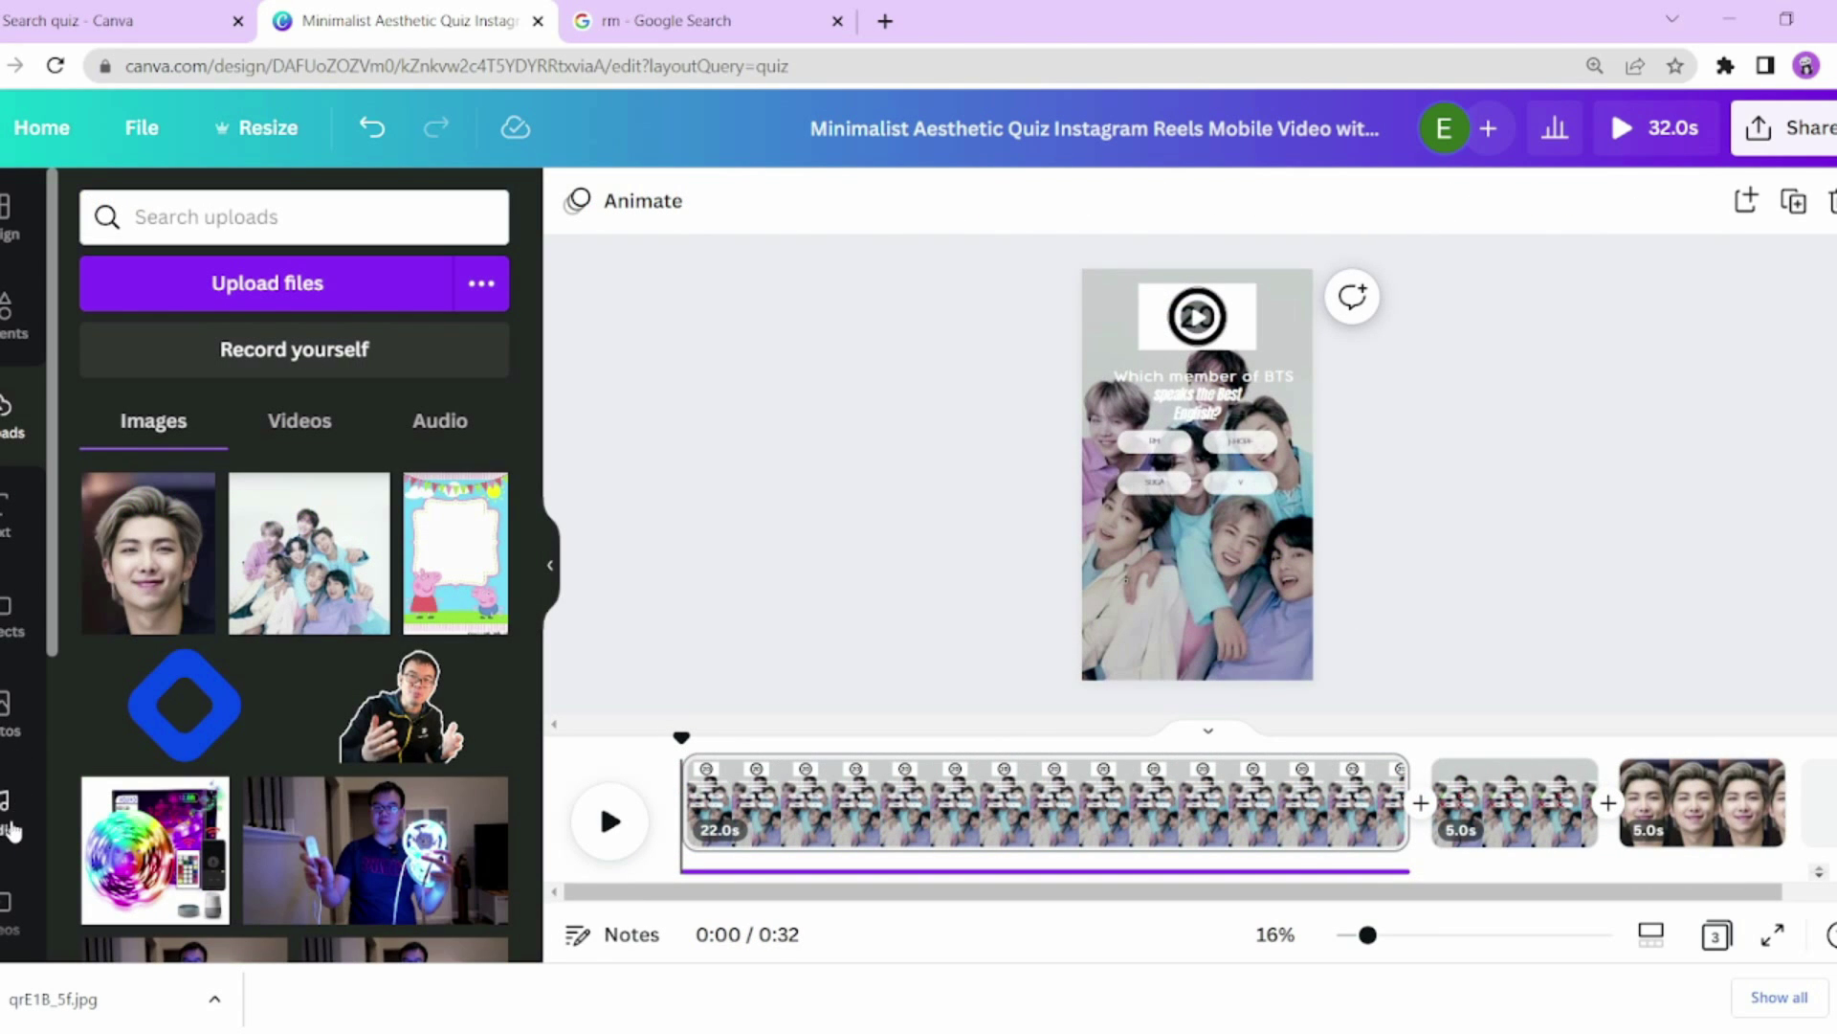
# Step: Open the audio library, switch to the Google browser tab and go to Epidemic Sound's music search results for "trap"
pyautogui.click(11, 828)
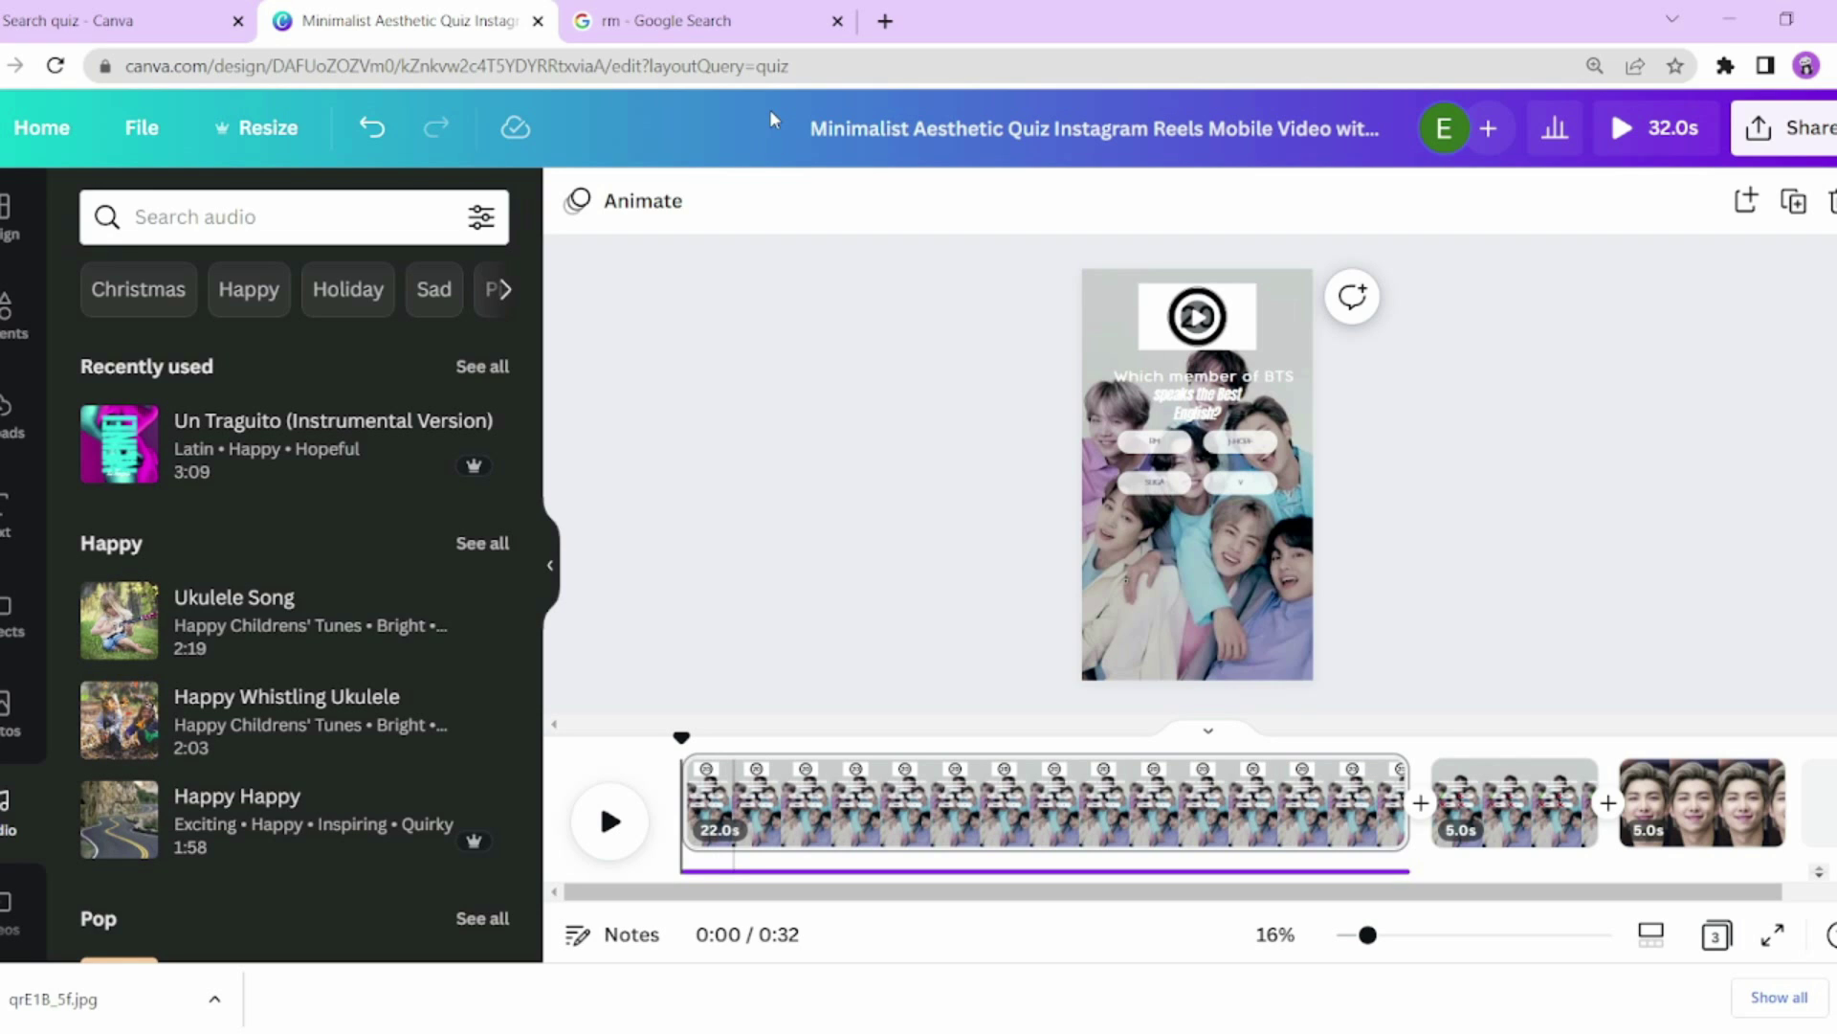
pyautogui.click(741, 24)
pyautogui.click(673, 69)
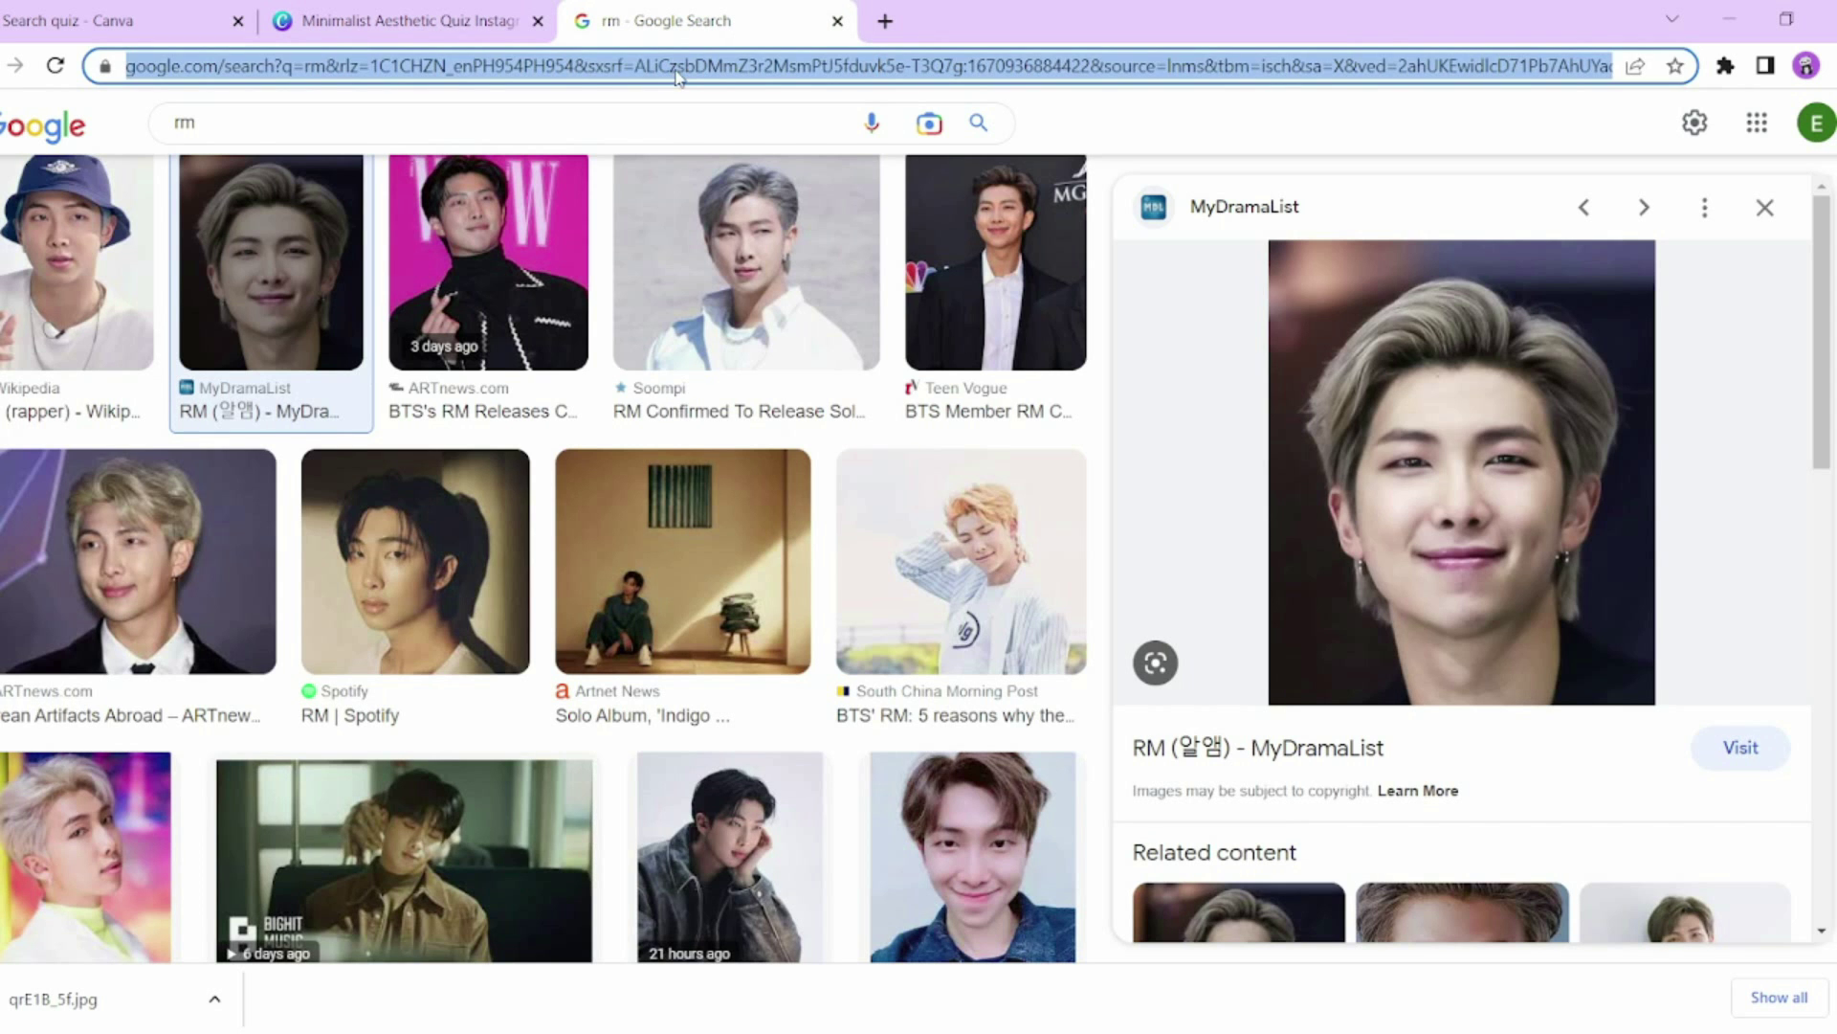
pyautogui.write('eped')
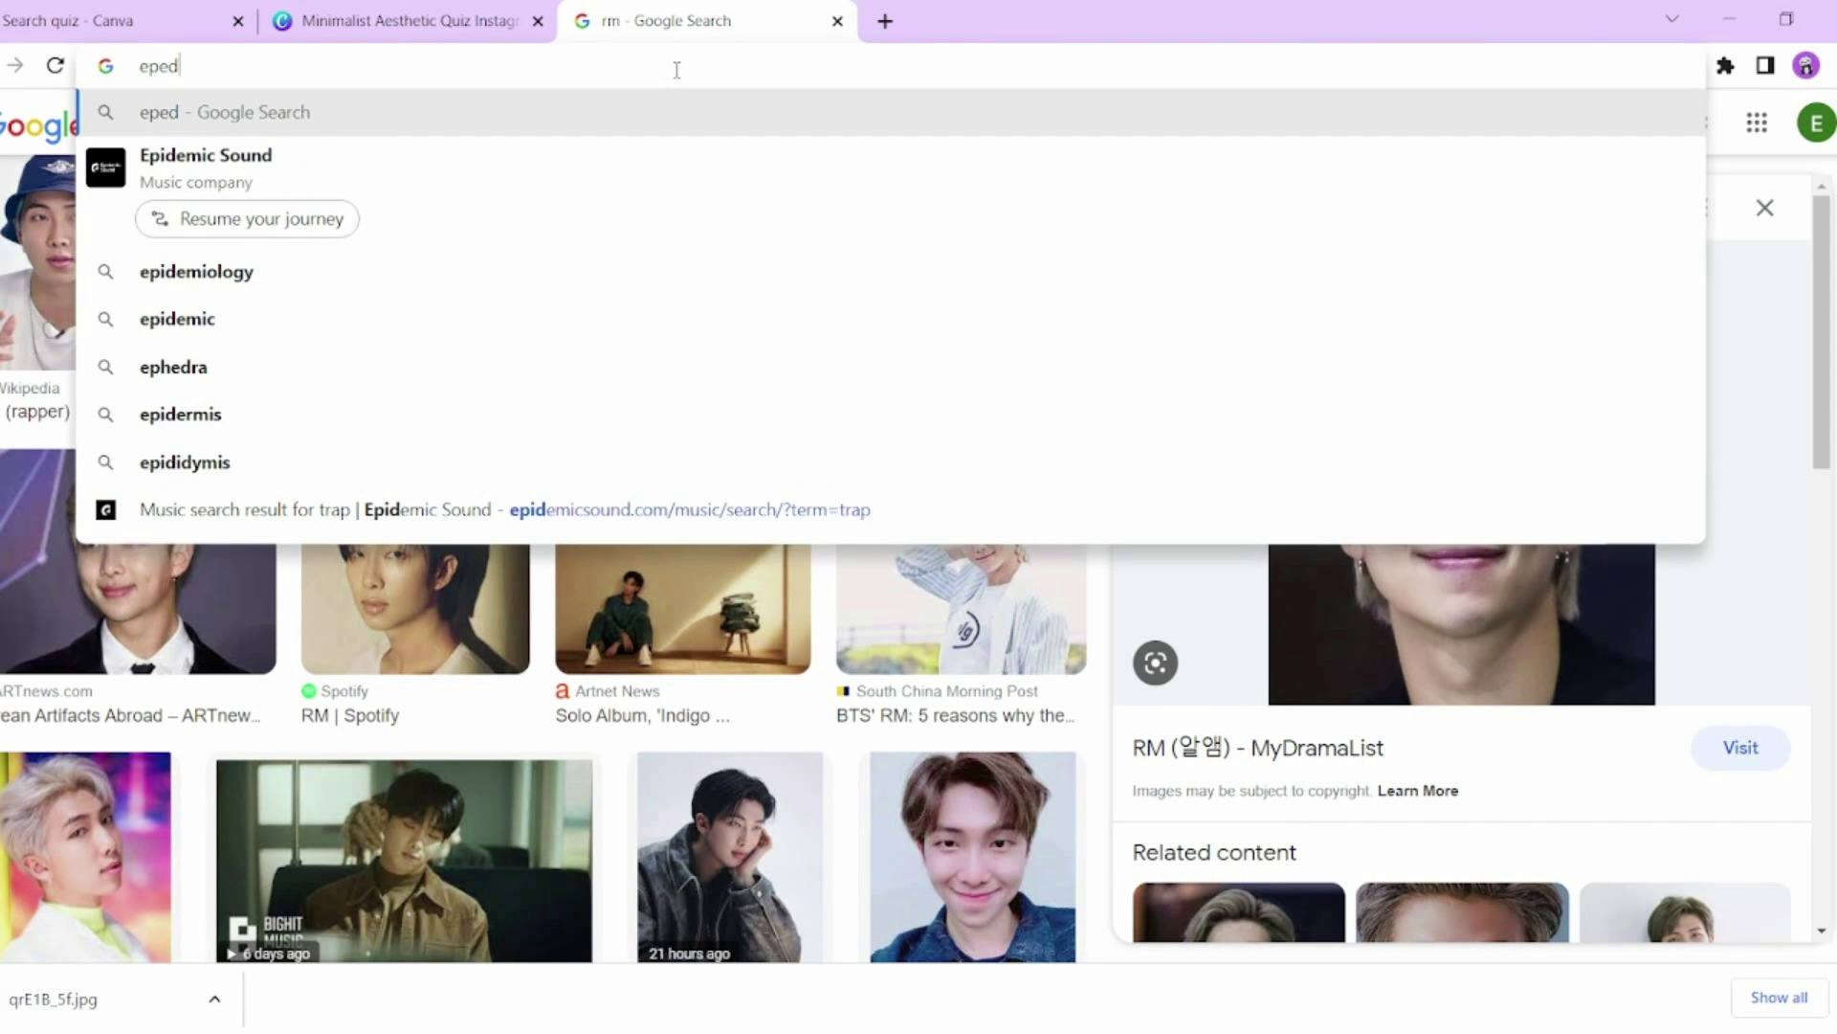
pyautogui.press('BackSpace')
pyautogui.press('BackSpace')
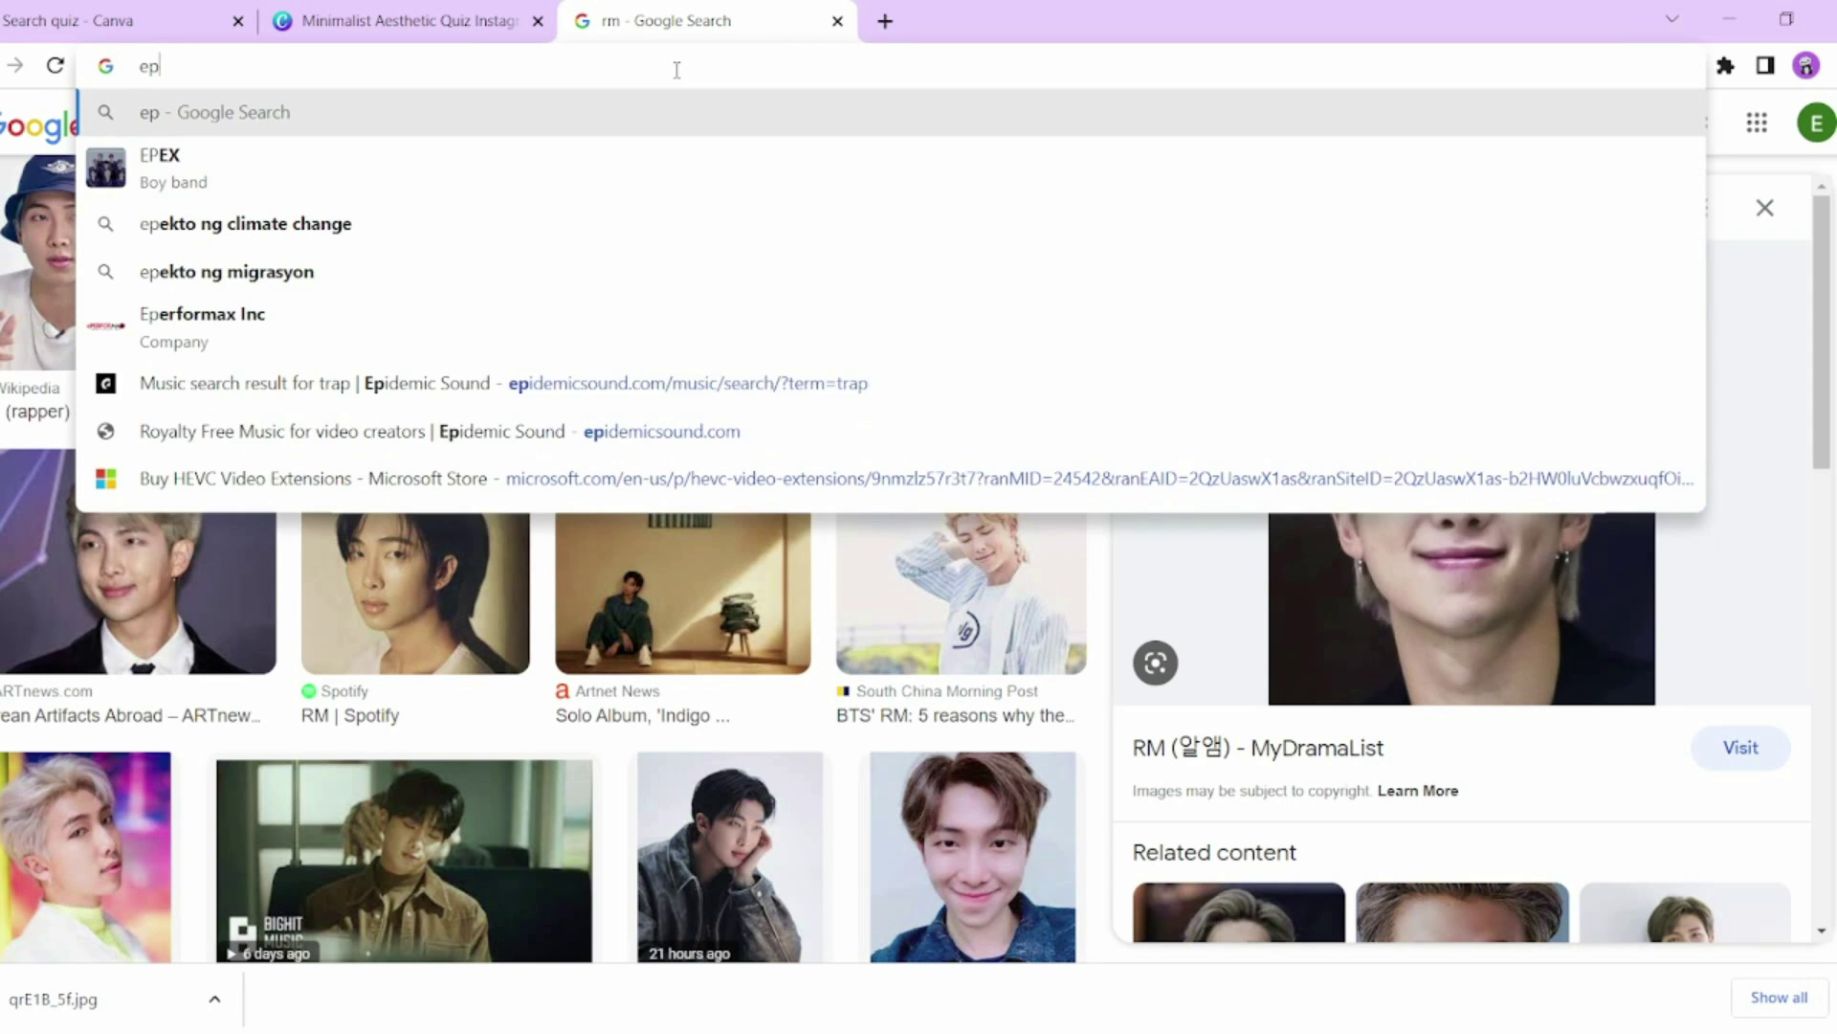
pyautogui.write('idemi')
pyautogui.press('Return')
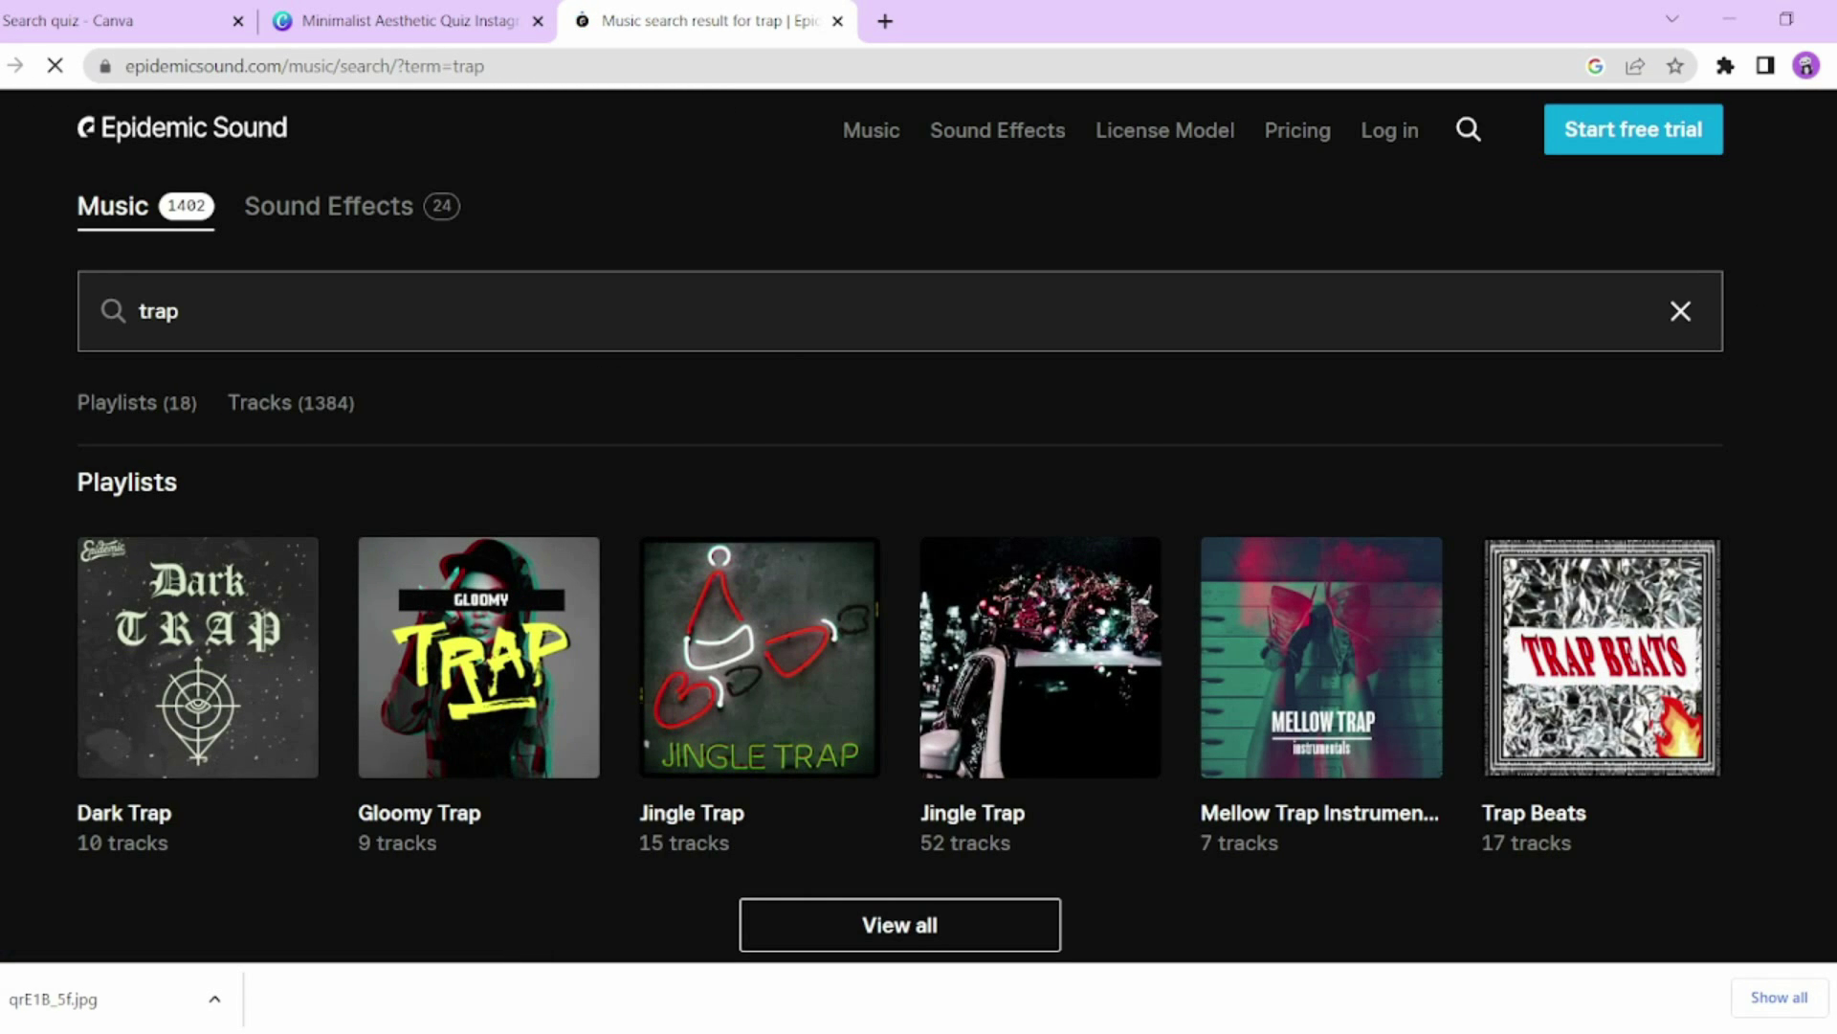
# Step: Browse the trap playlists and the list of trap tracks on Epidemic Sound for possible background music
pyautogui.scroll(-2, 901, 560)
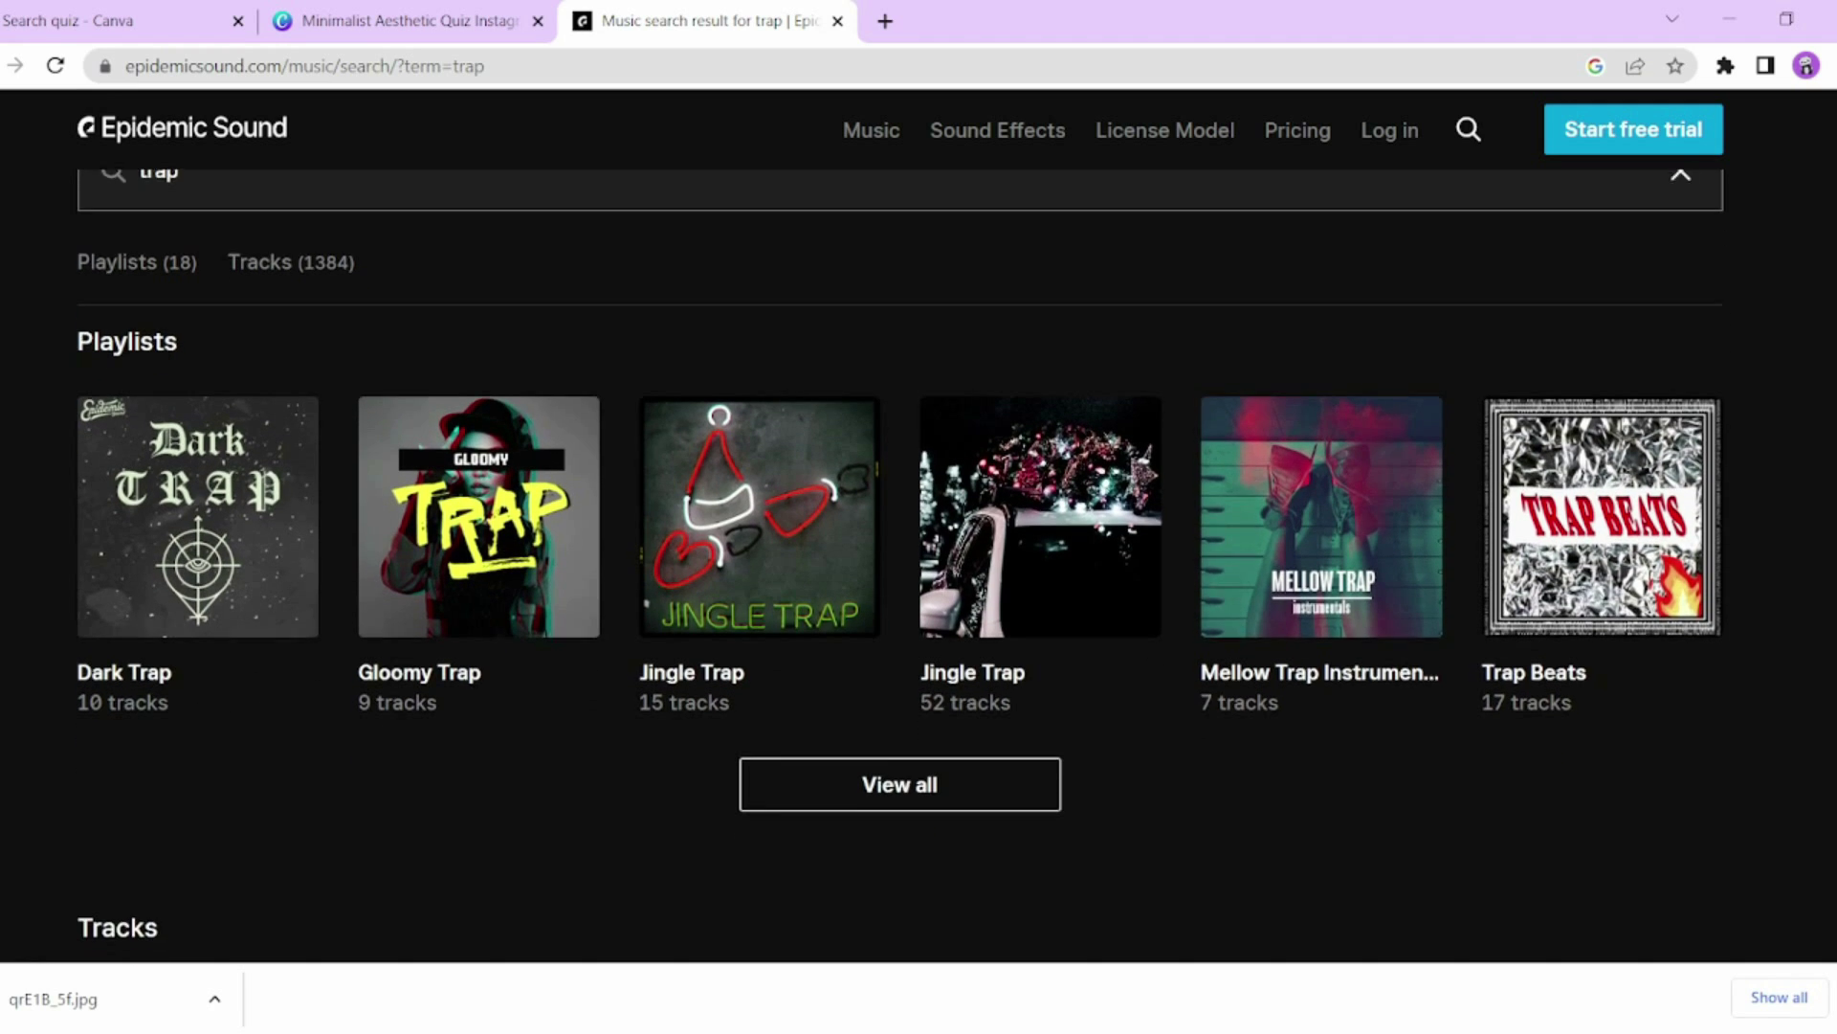
pyautogui.scroll(-1, 902, 560)
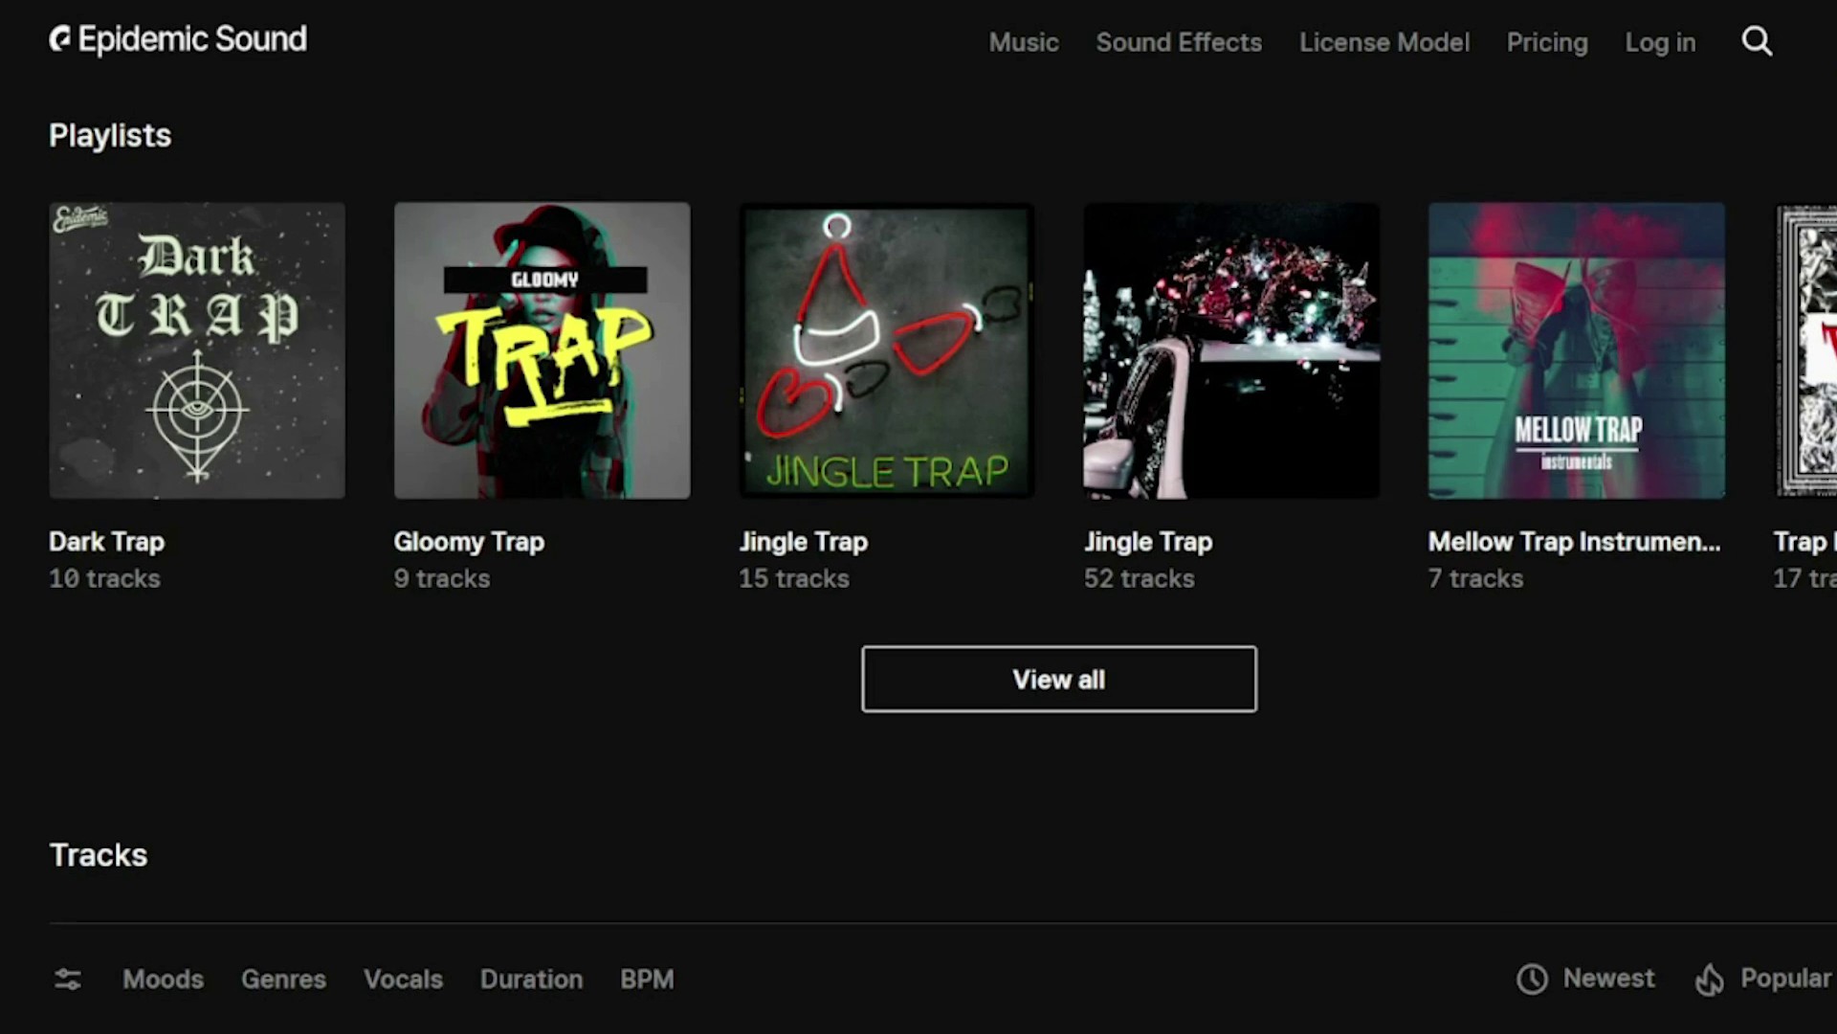
pyautogui.scroll(-2, 919, 575)
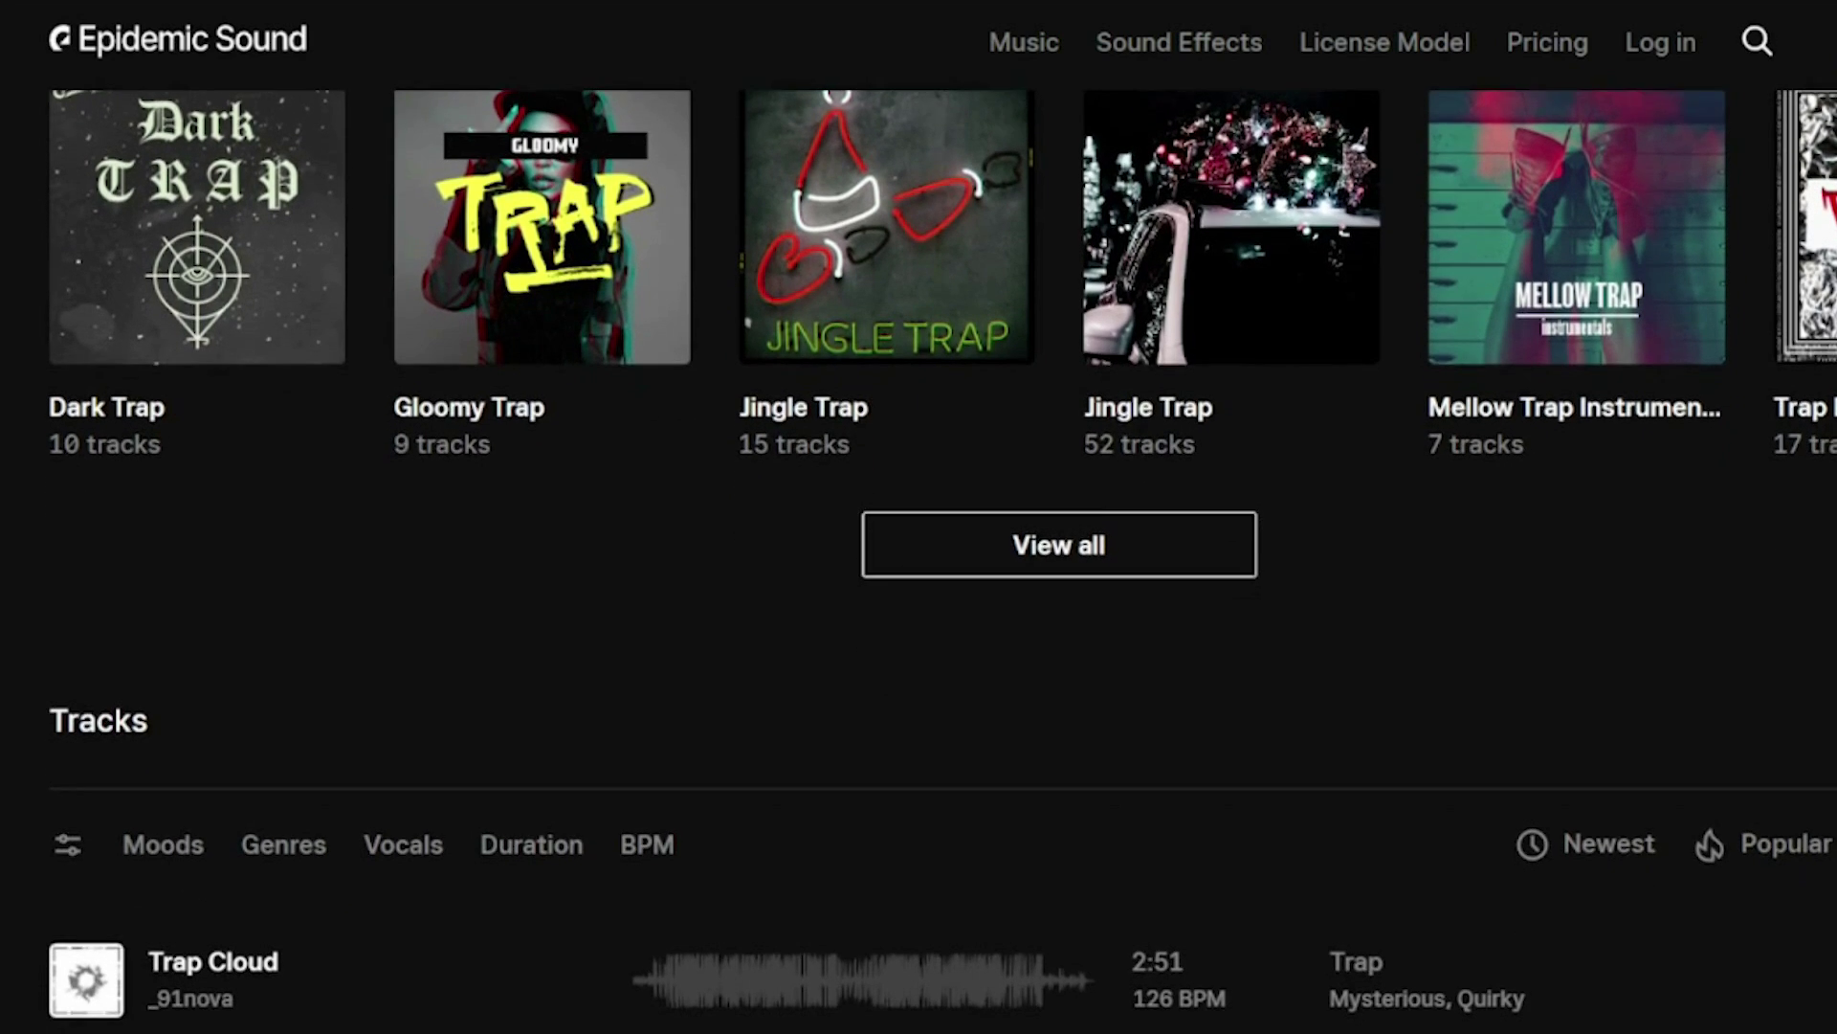
pyautogui.scroll(-2, 918, 574)
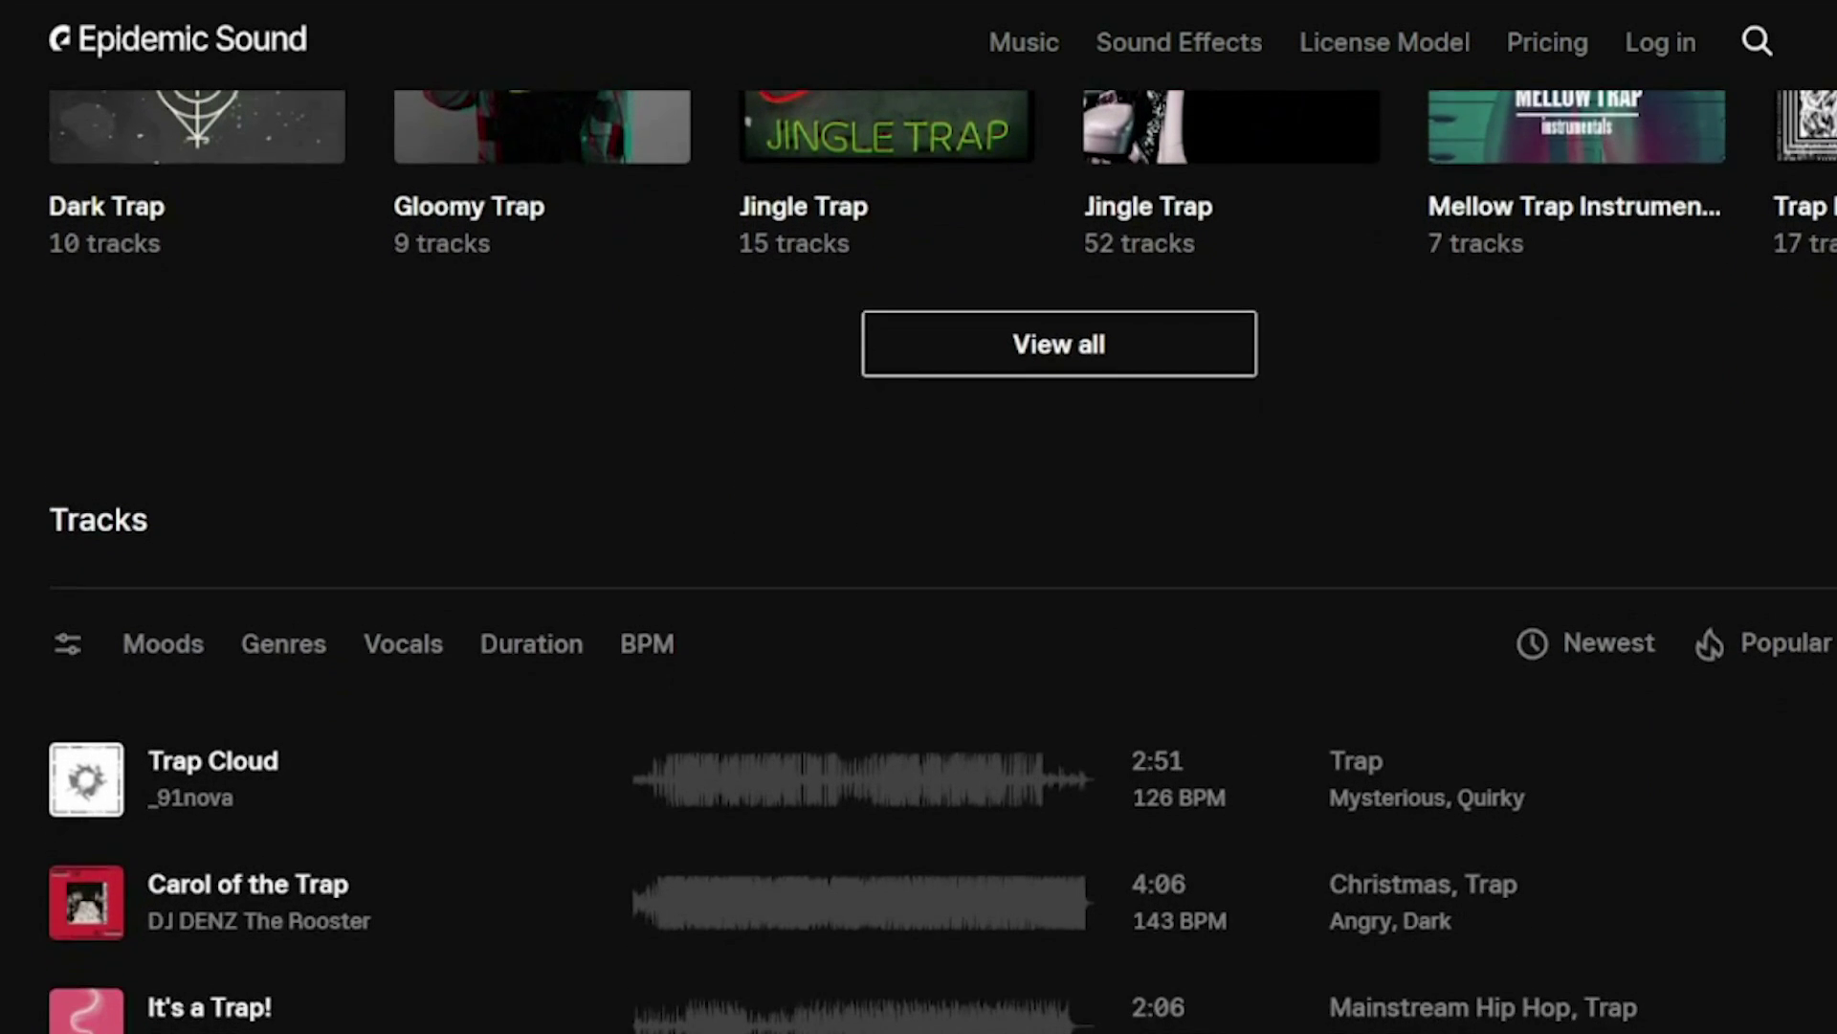
pyautogui.scroll(-2, 919, 575)
pyautogui.scroll(-2, 919, 574)
pyautogui.scroll(-2, 919, 574)
pyautogui.scroll(-2, 919, 574)
pyautogui.scroll(-2, 918, 574)
pyautogui.scroll(-2, 919, 574)
pyautogui.scroll(-1, 918, 575)
pyautogui.scroll(-2, 918, 574)
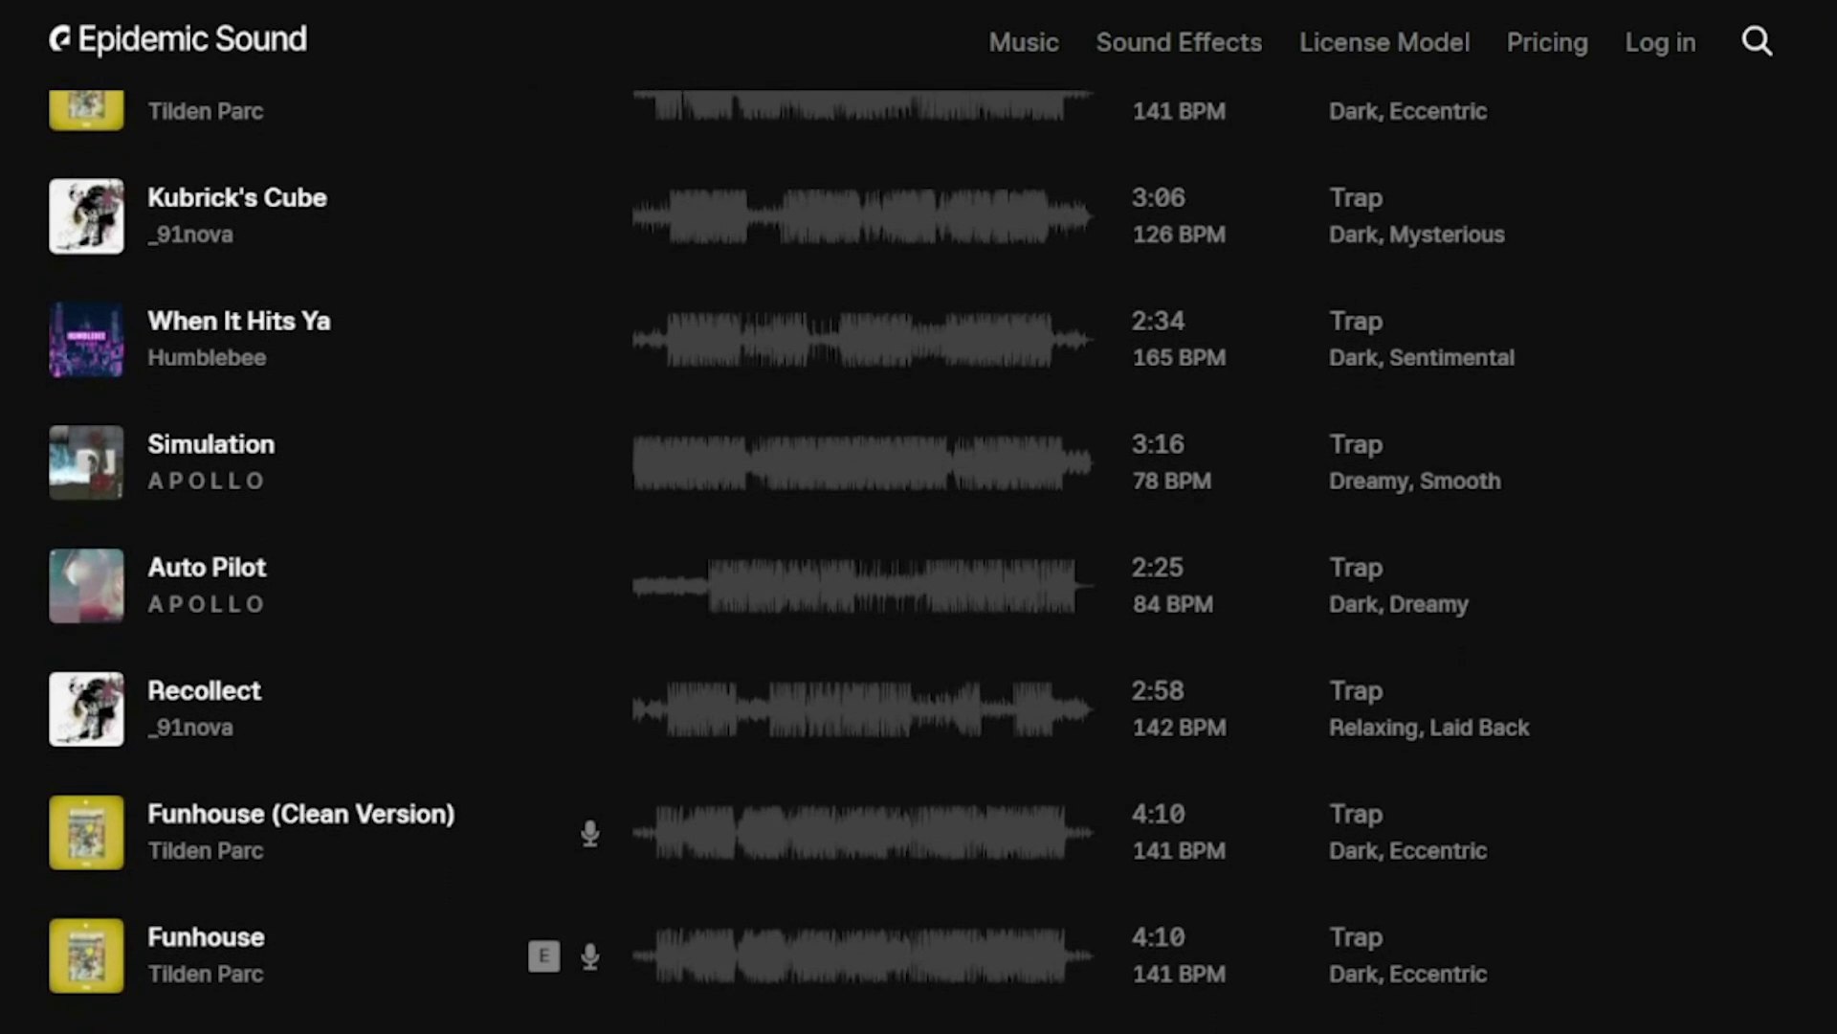
pyautogui.scroll(-2, 918, 574)
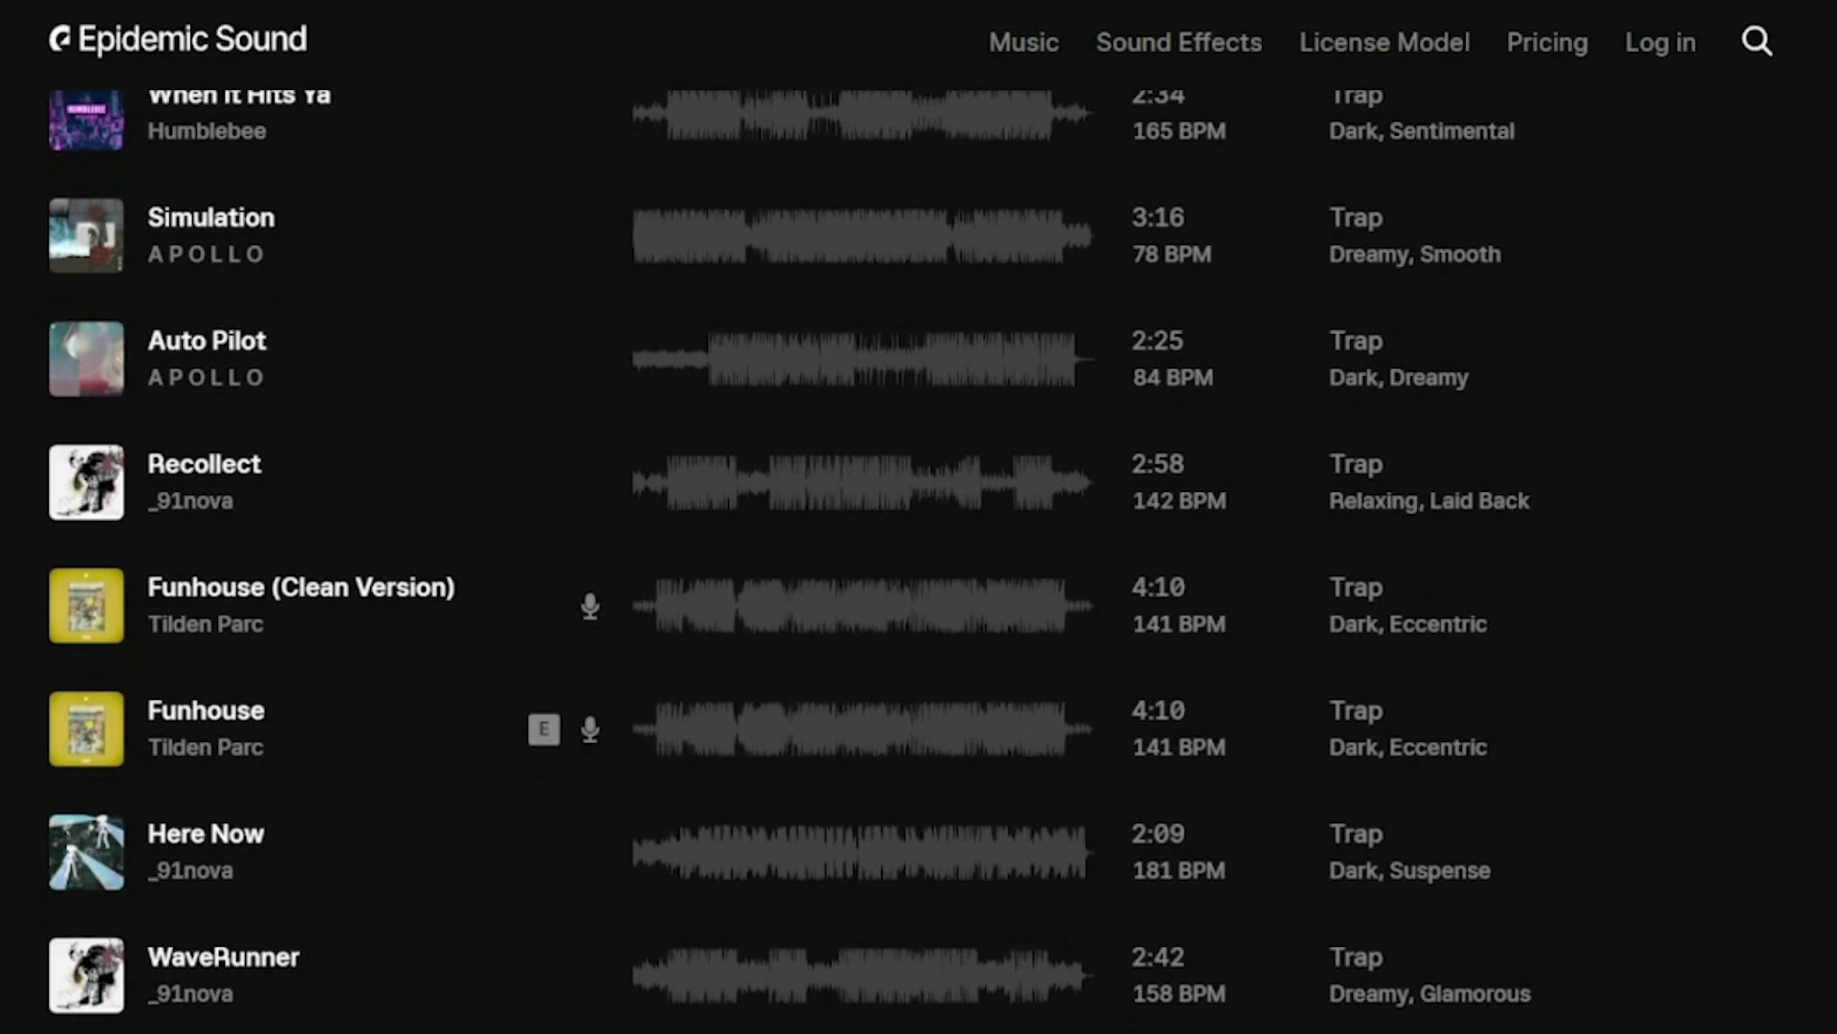
pyautogui.scroll(-2, 919, 574)
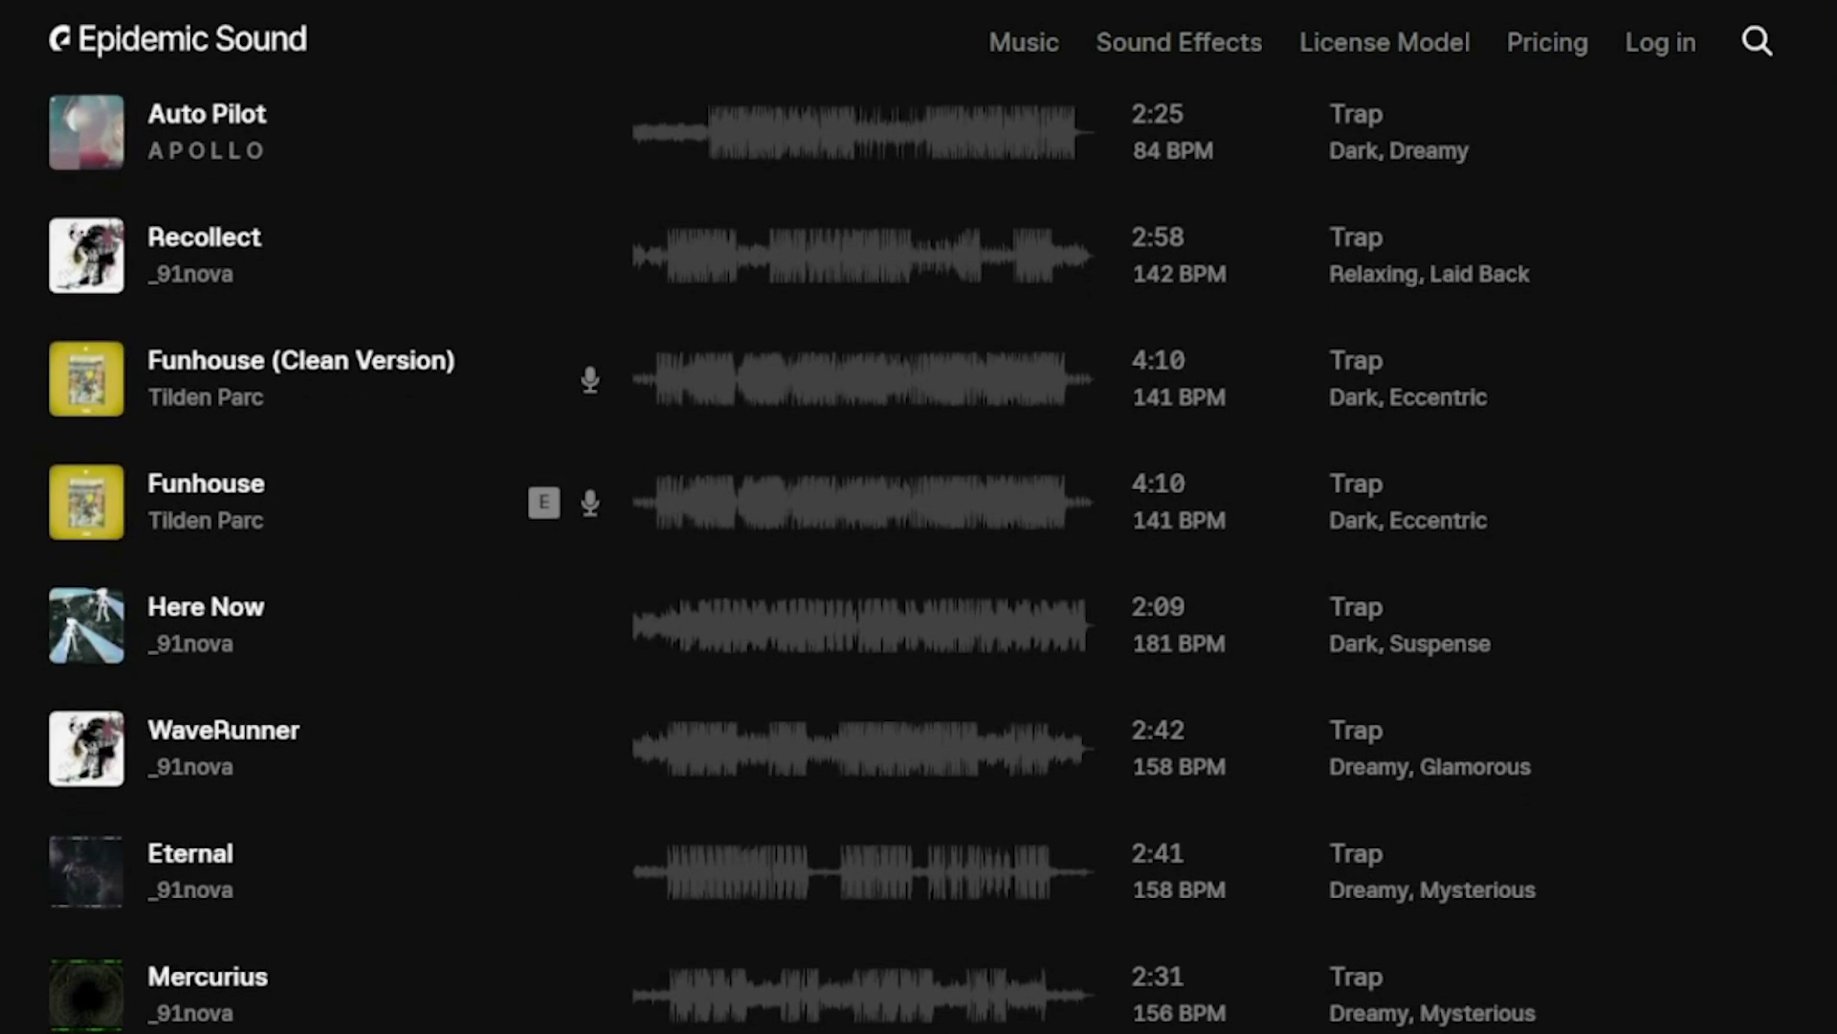
pyautogui.scroll(-2, 919, 574)
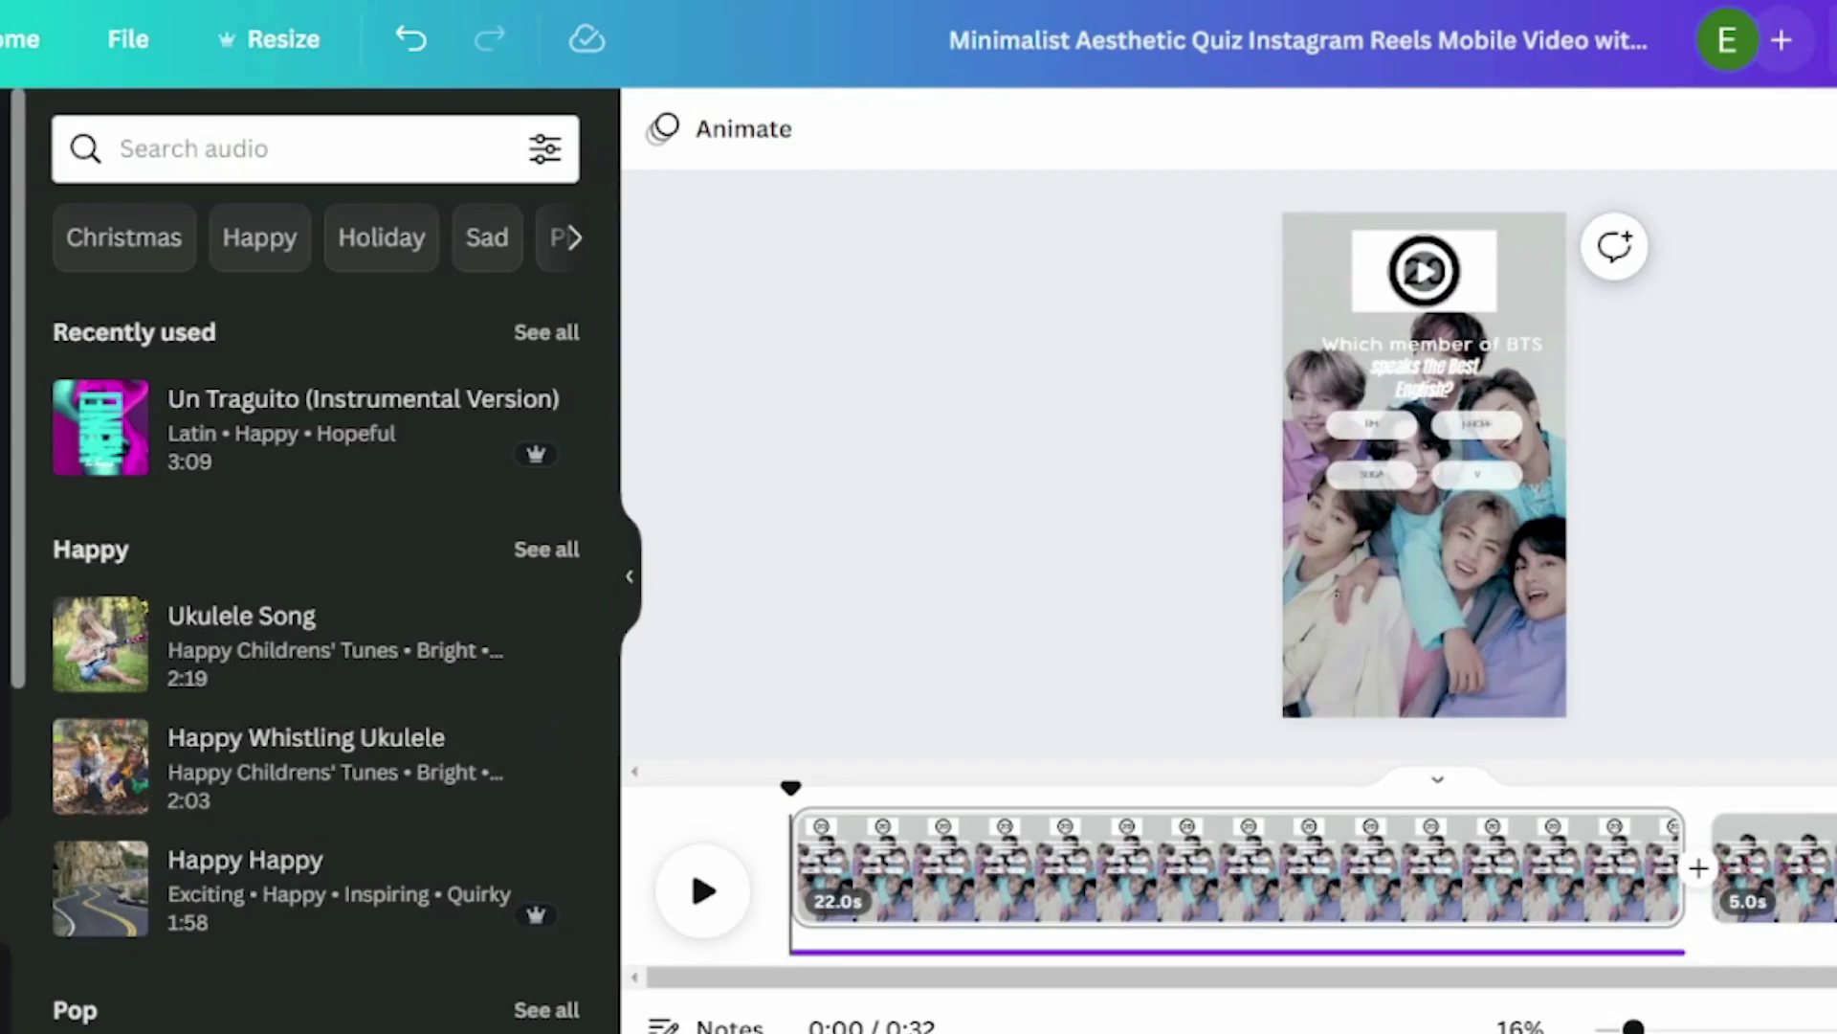
# Step: Switch back to Canva and add "Un Traguito (Instrumental Version)" to the timeline, starting about 5 seconds into the video
pyautogui.click(4, 758)
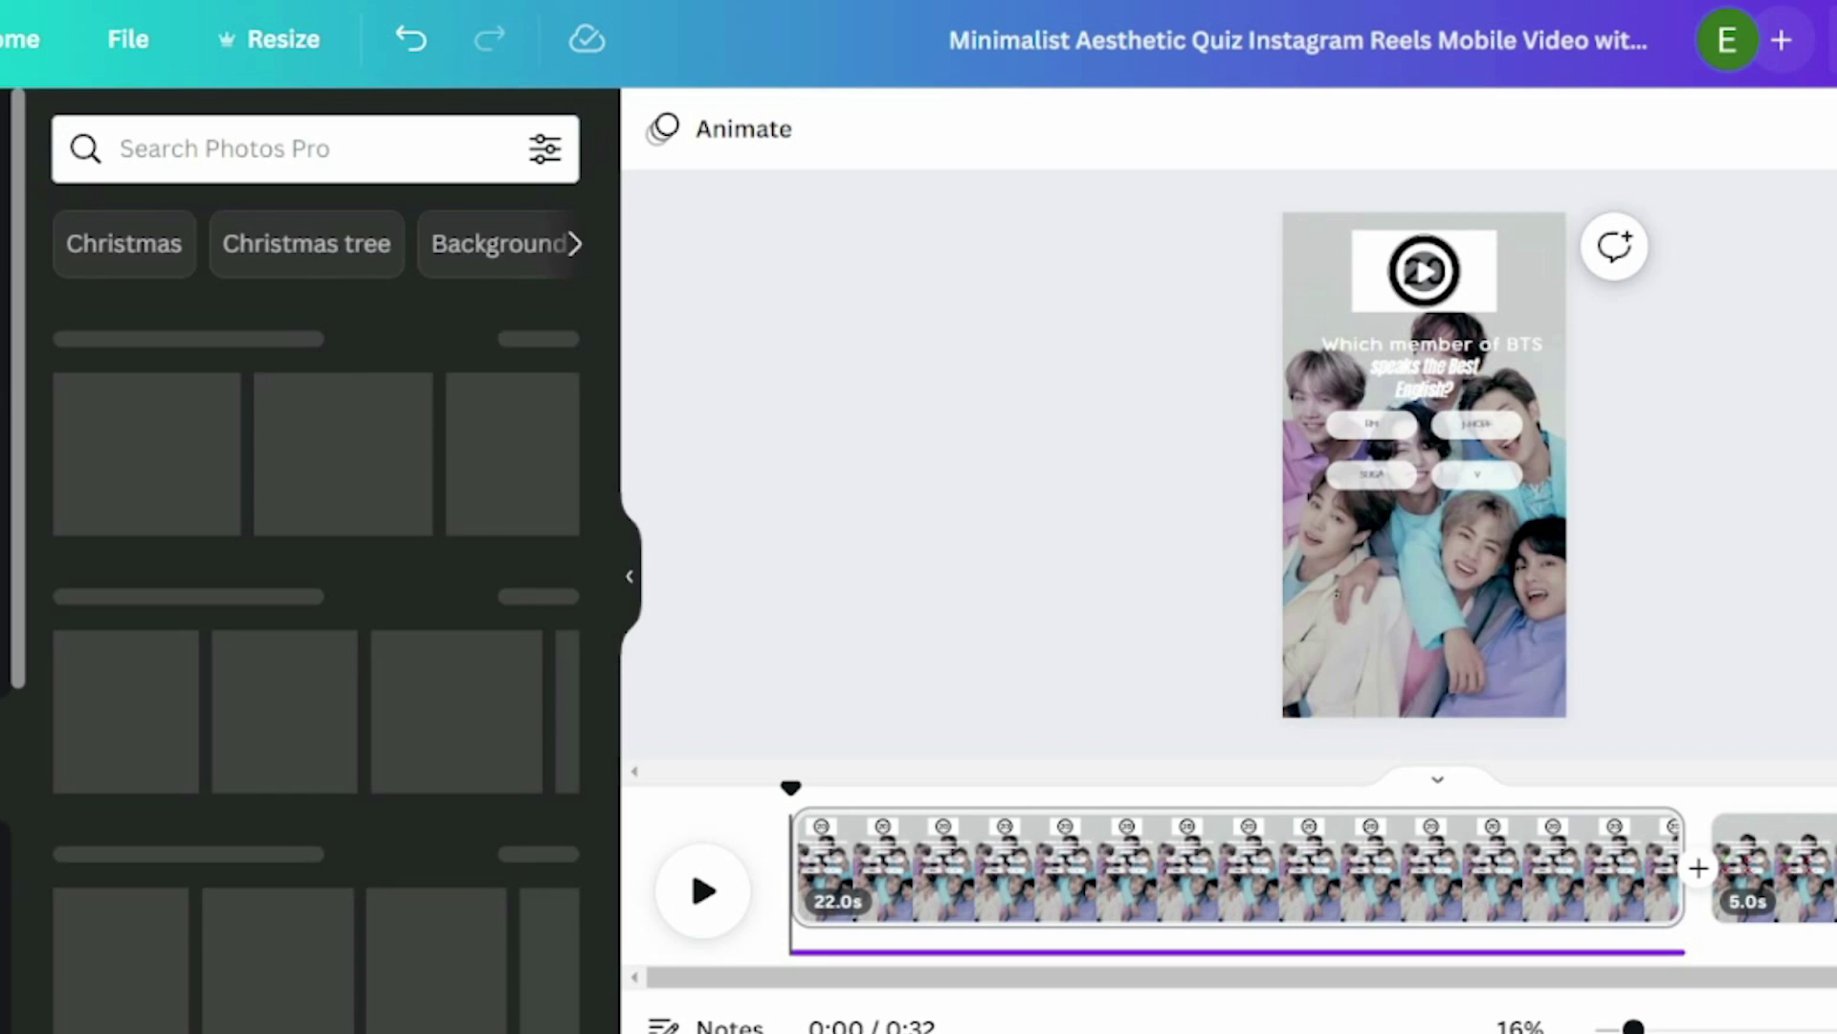
pyautogui.click(4, 881)
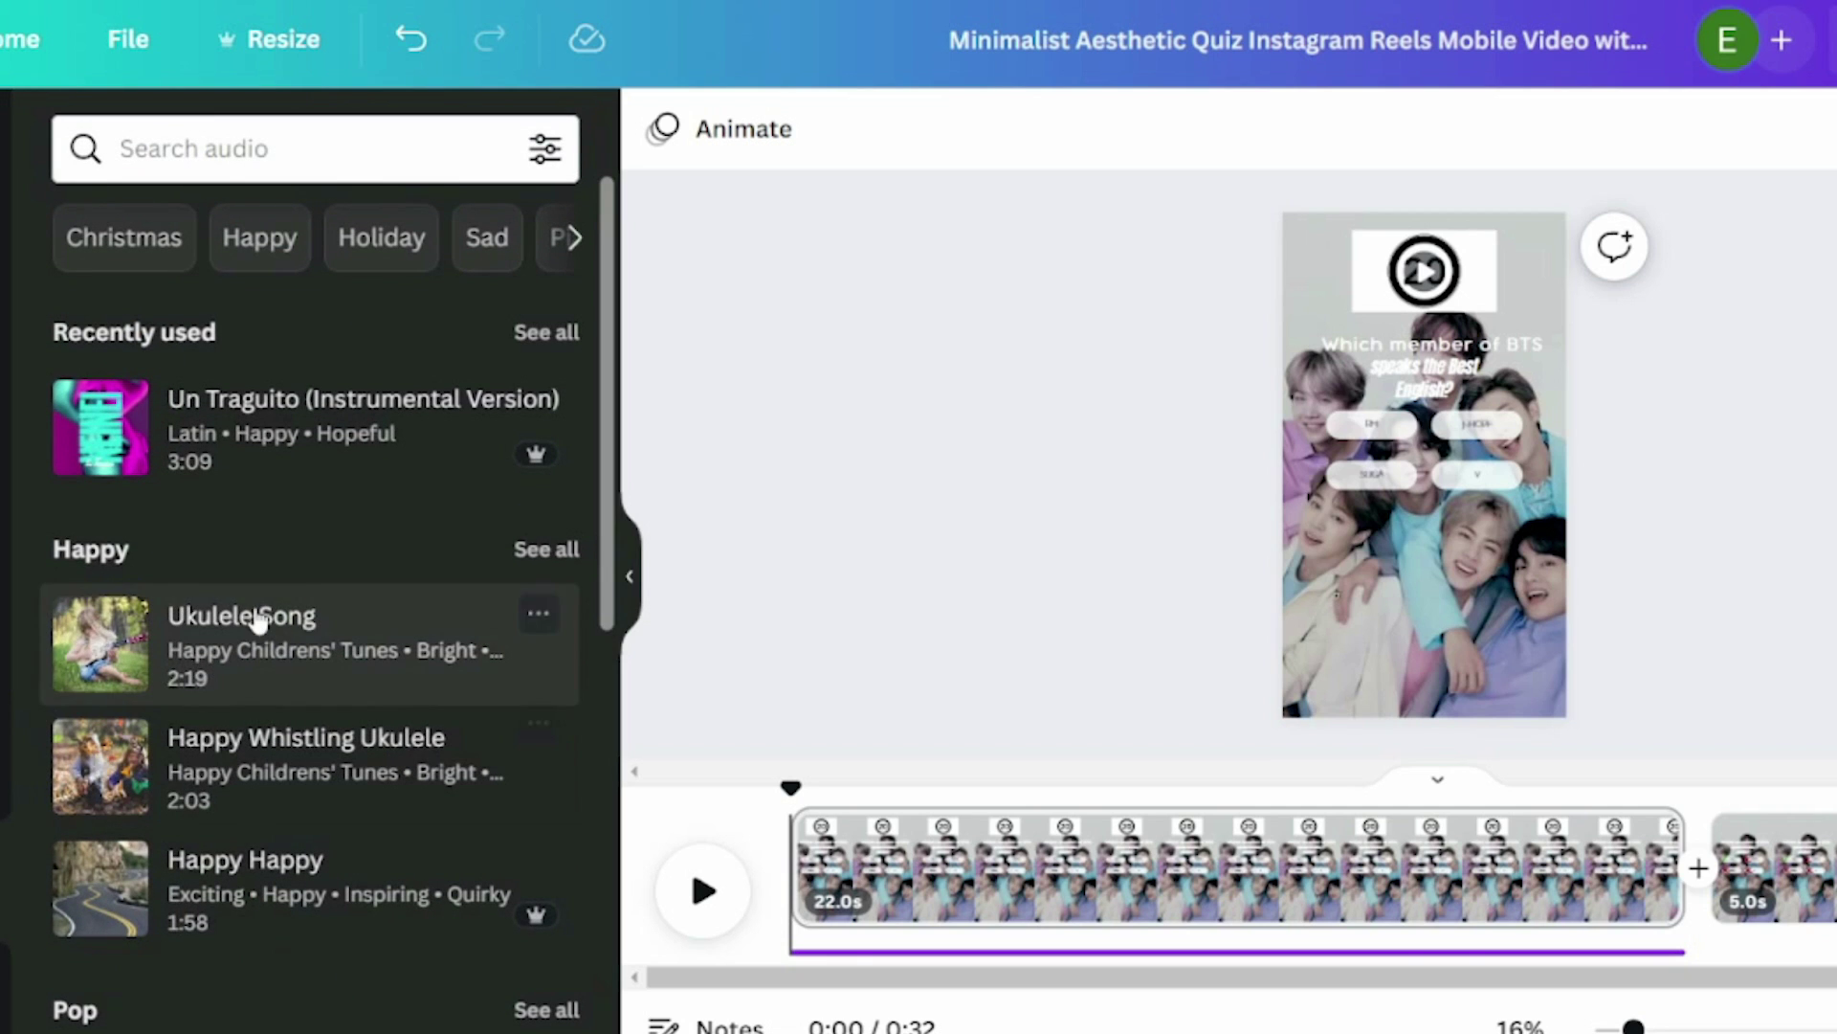
pyautogui.moveTo(304, 442); pyautogui.dragTo(989, 947)
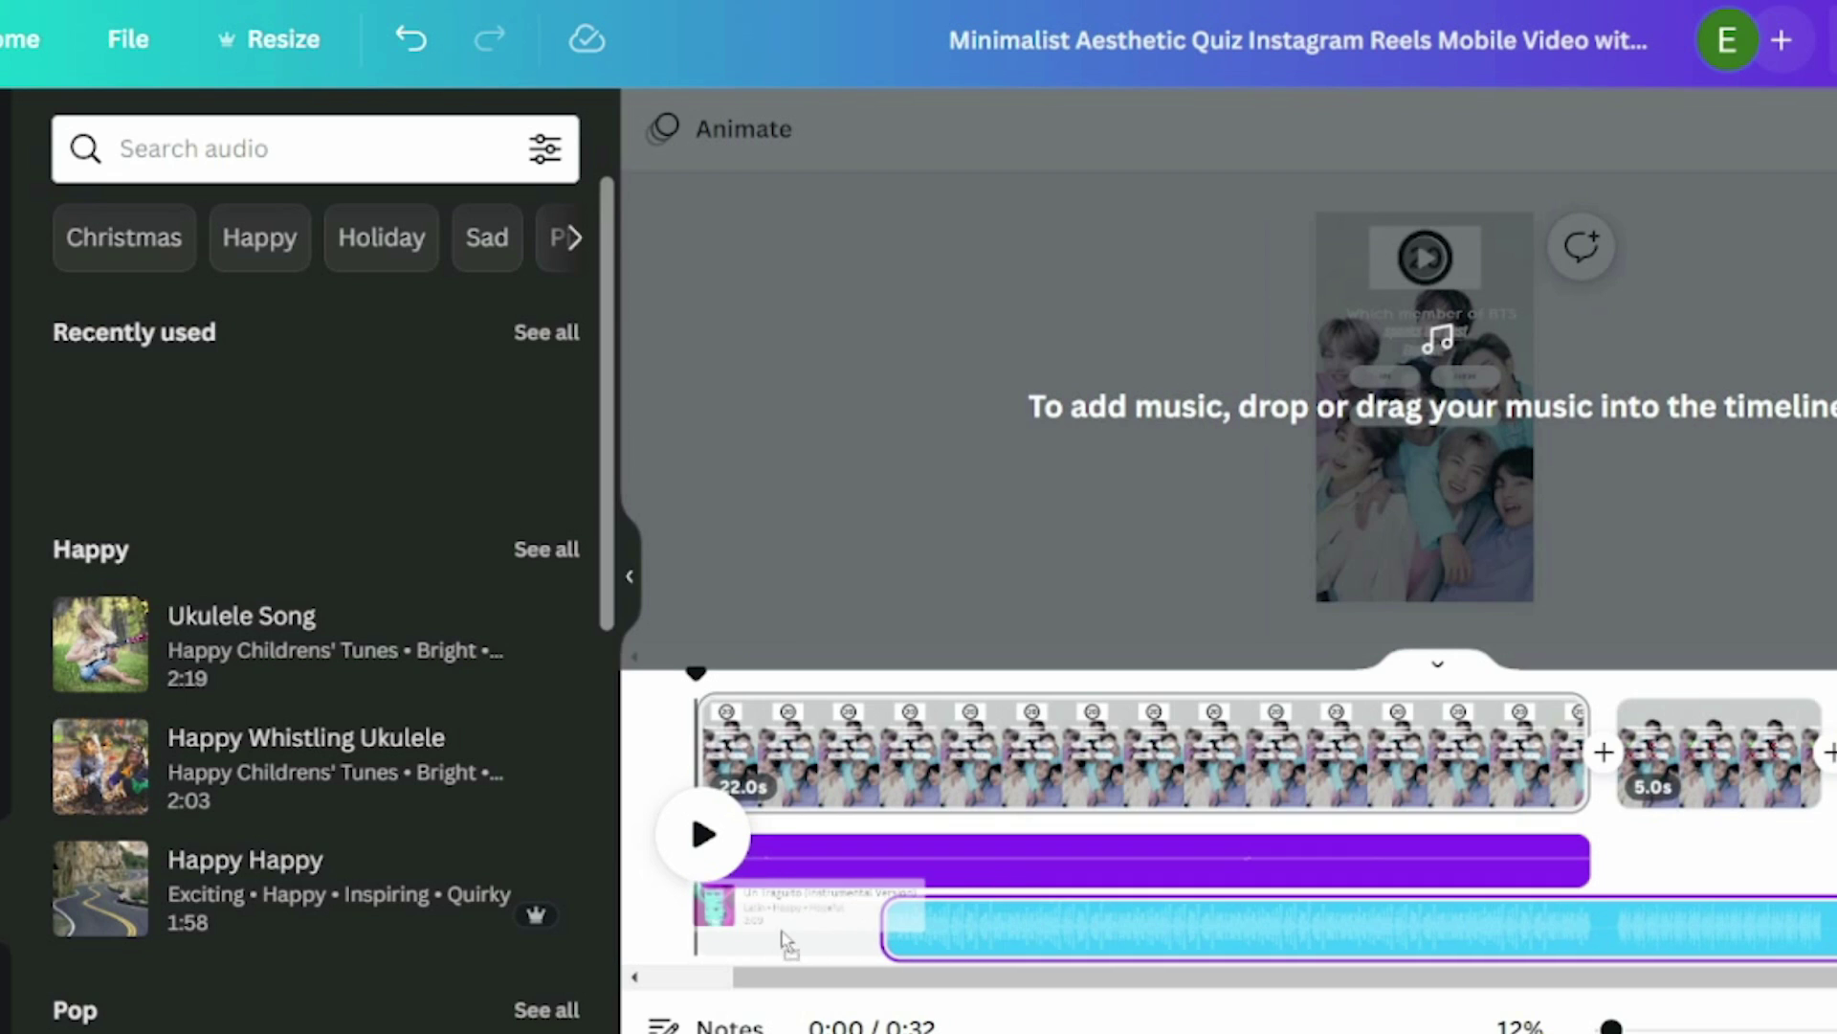
pyautogui.moveTo(675, 938); pyautogui.dragTo(1014, 939)
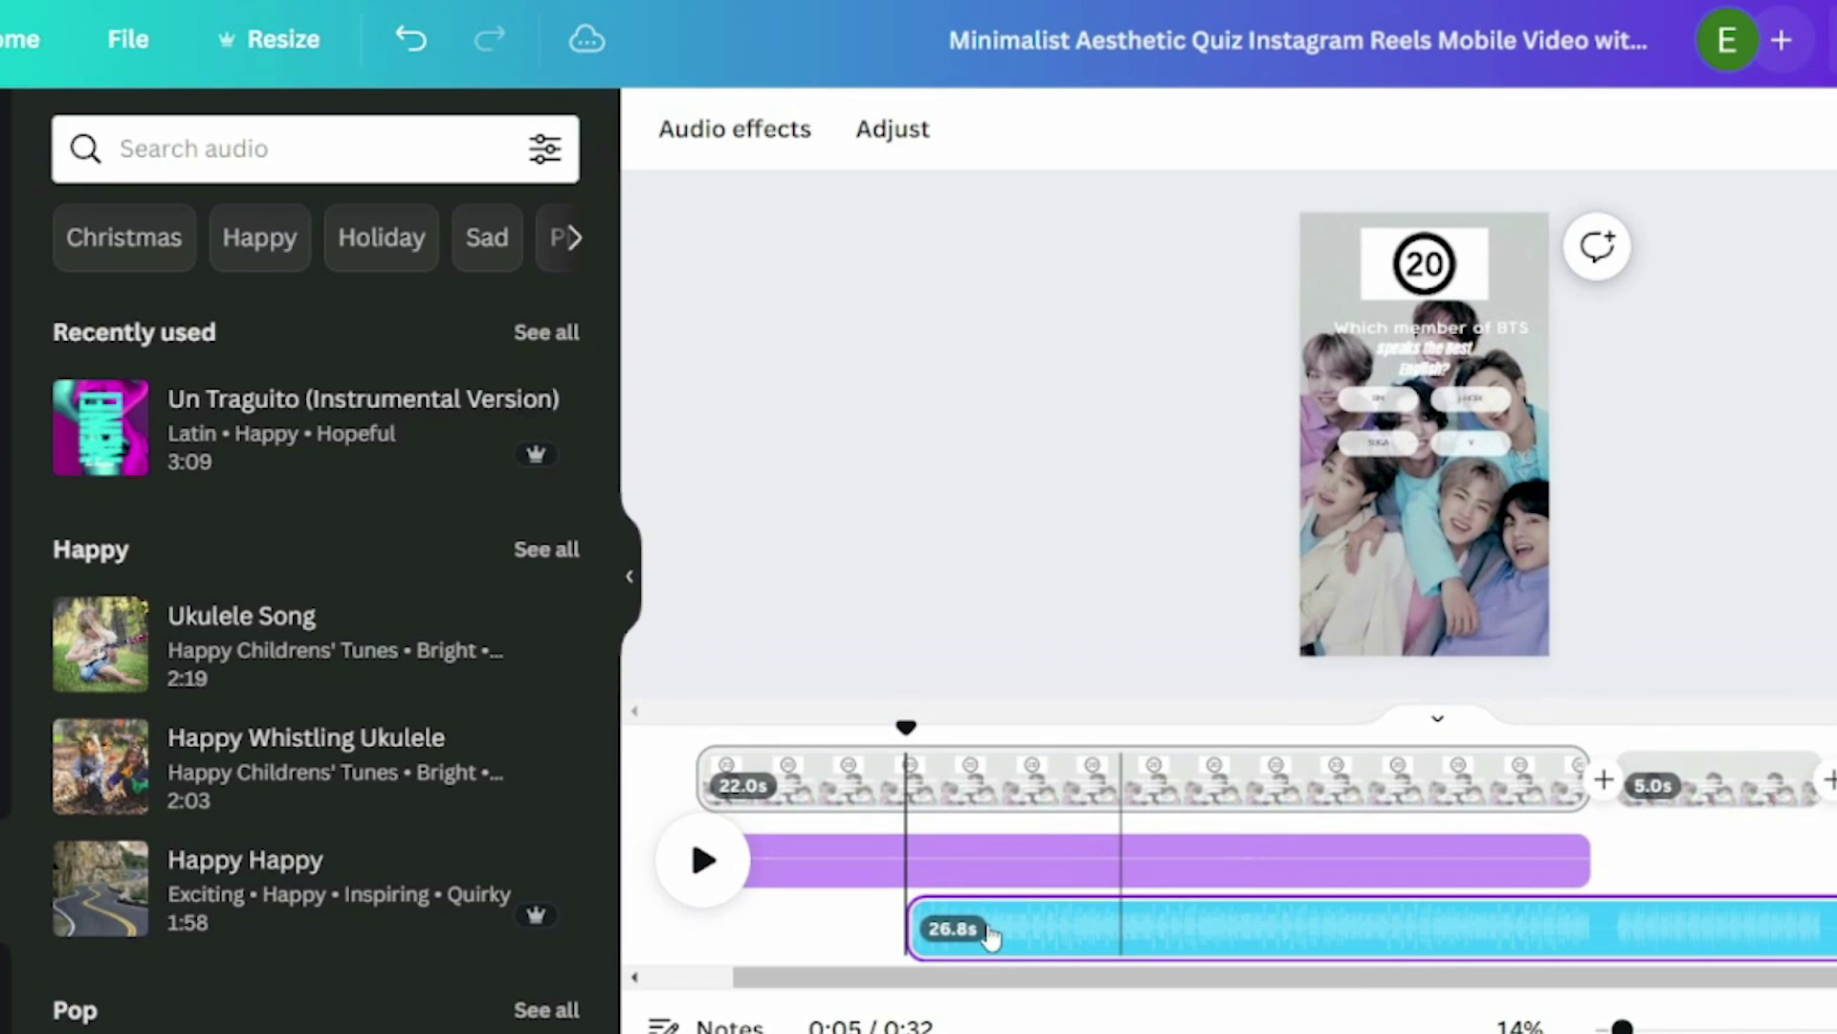